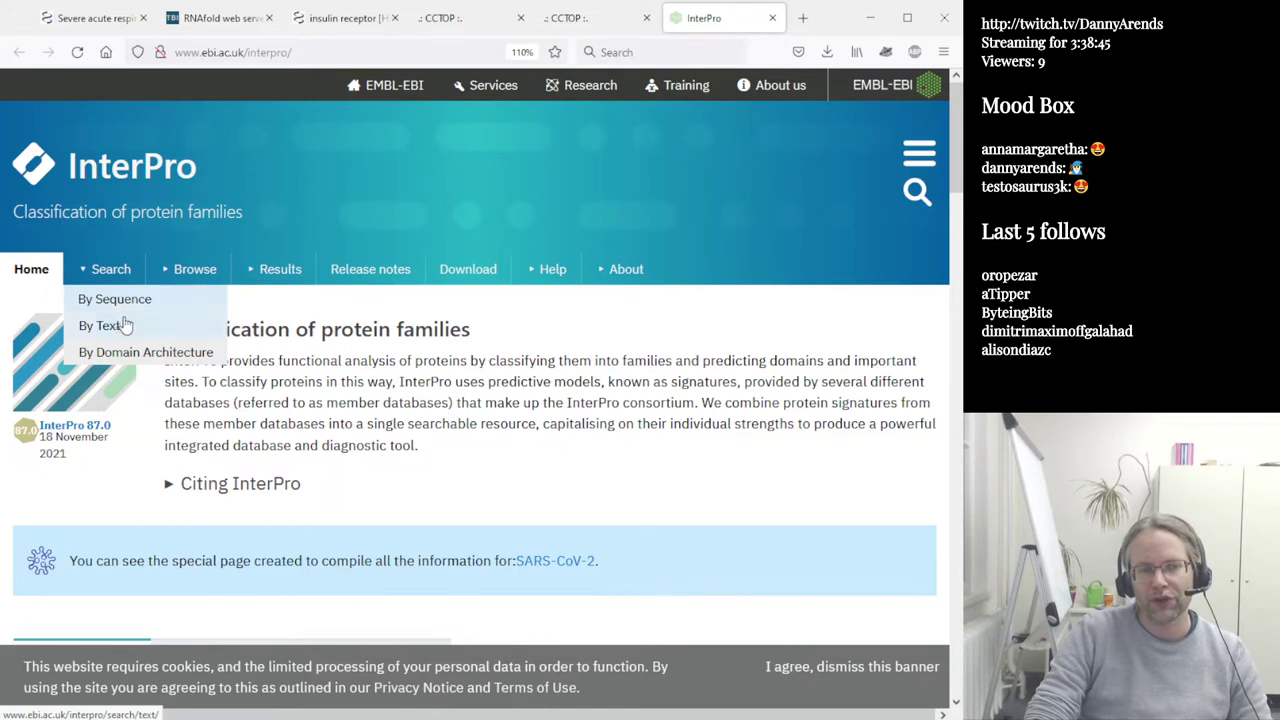
# Copy the full FASTA entry of the human insulin receptor, AAA59452.1, including its header line, from the NCBI protein page.
pyautogui.moveTo(193, 279)
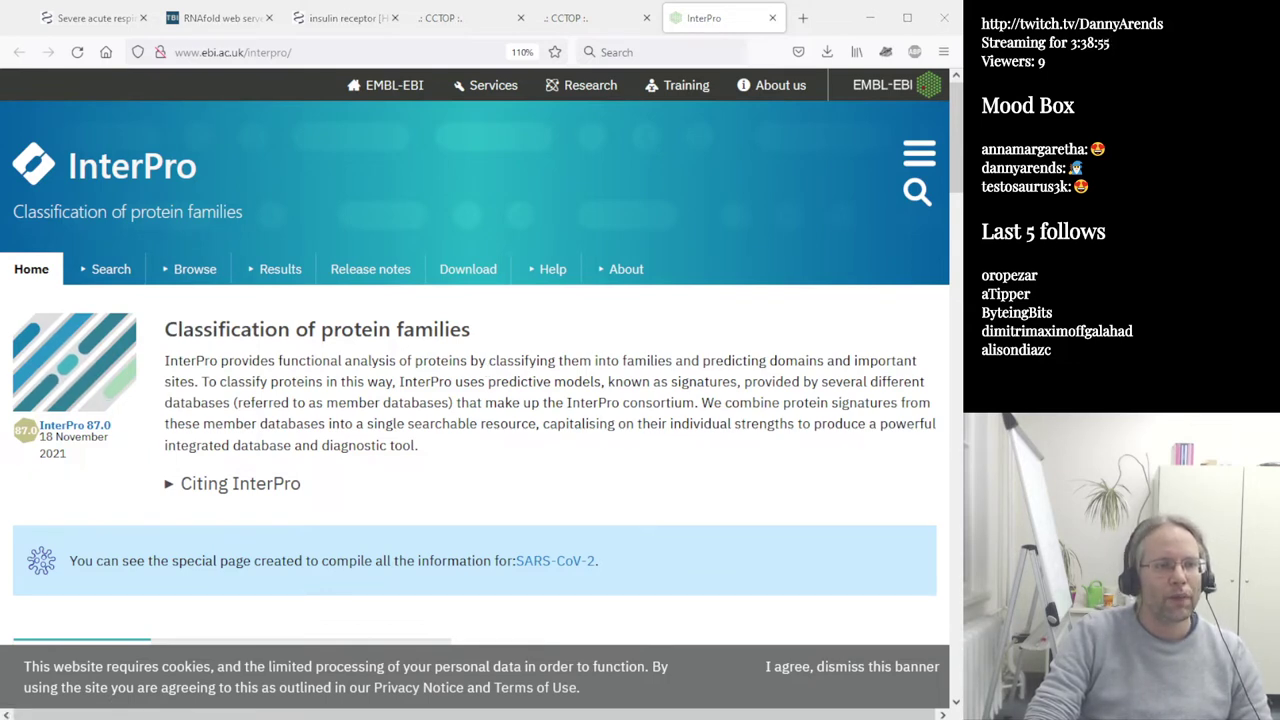
pyautogui.scroll(-4, 561, 378)
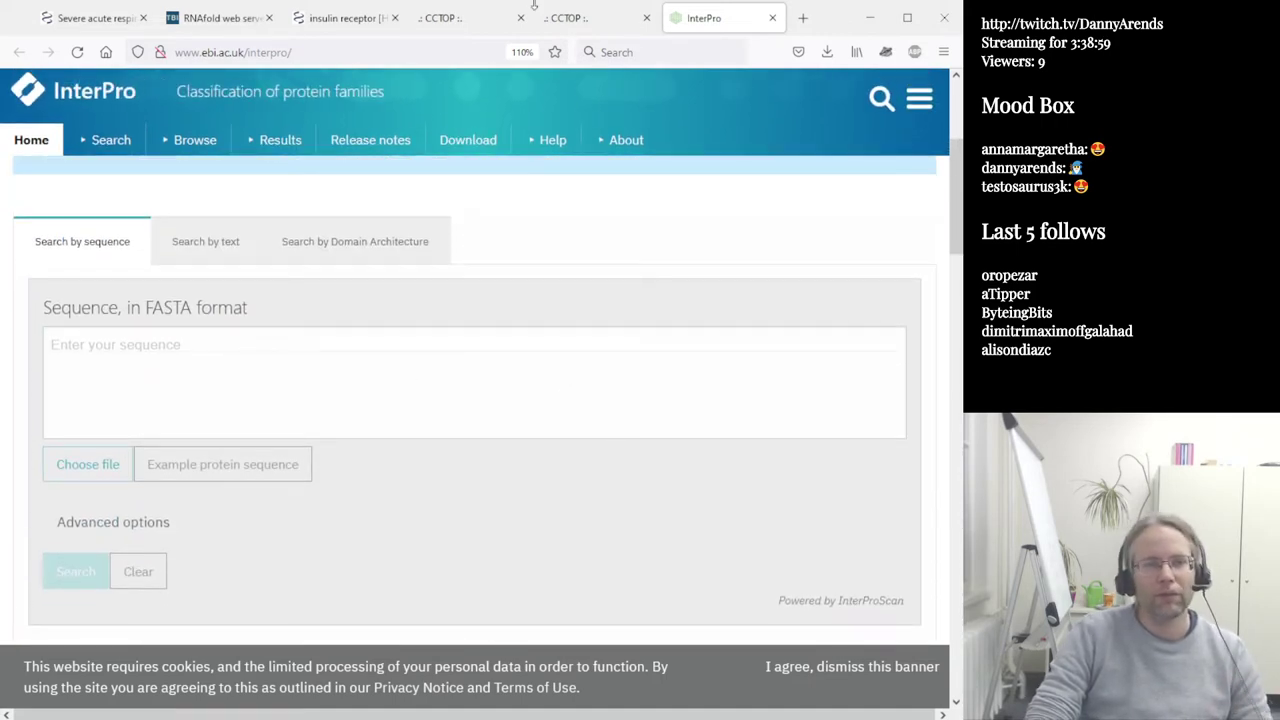
pyautogui.click(340, 18)
pyautogui.click(343, 165)
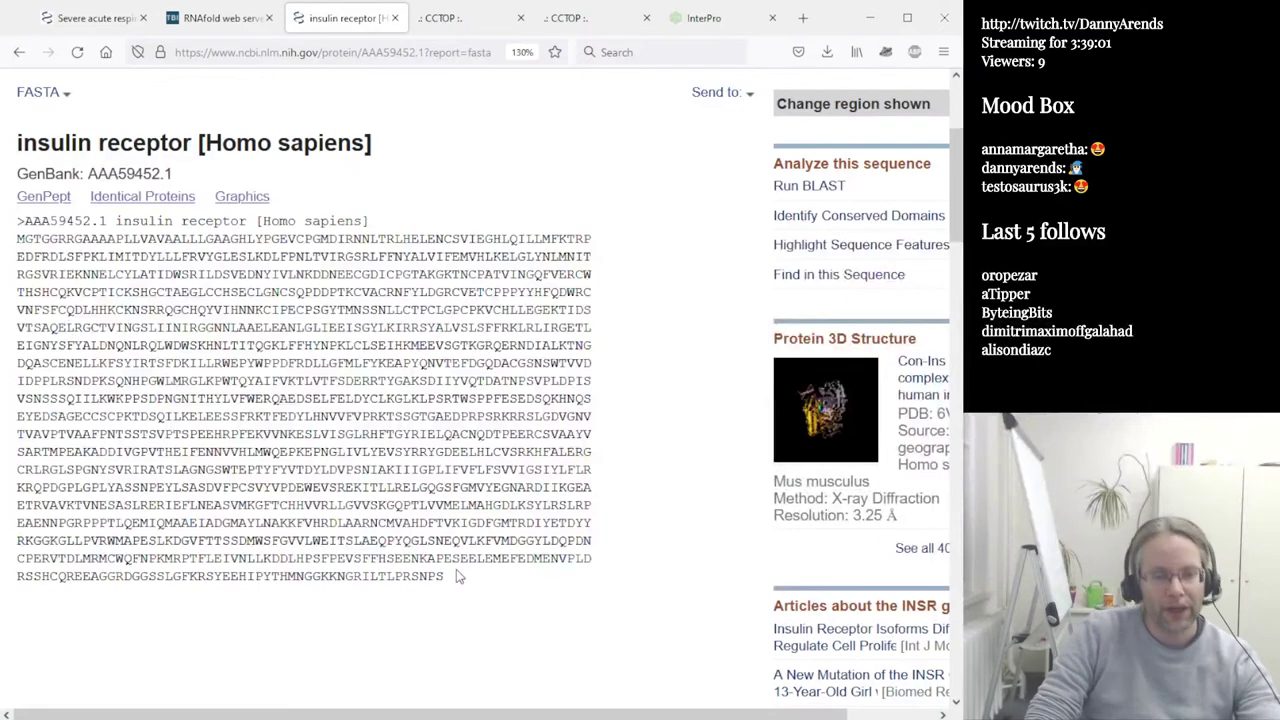
pyautogui.moveTo(448, 577); pyautogui.dragTo(10, 222)
pyautogui.hotkey('ctrl', 'c')
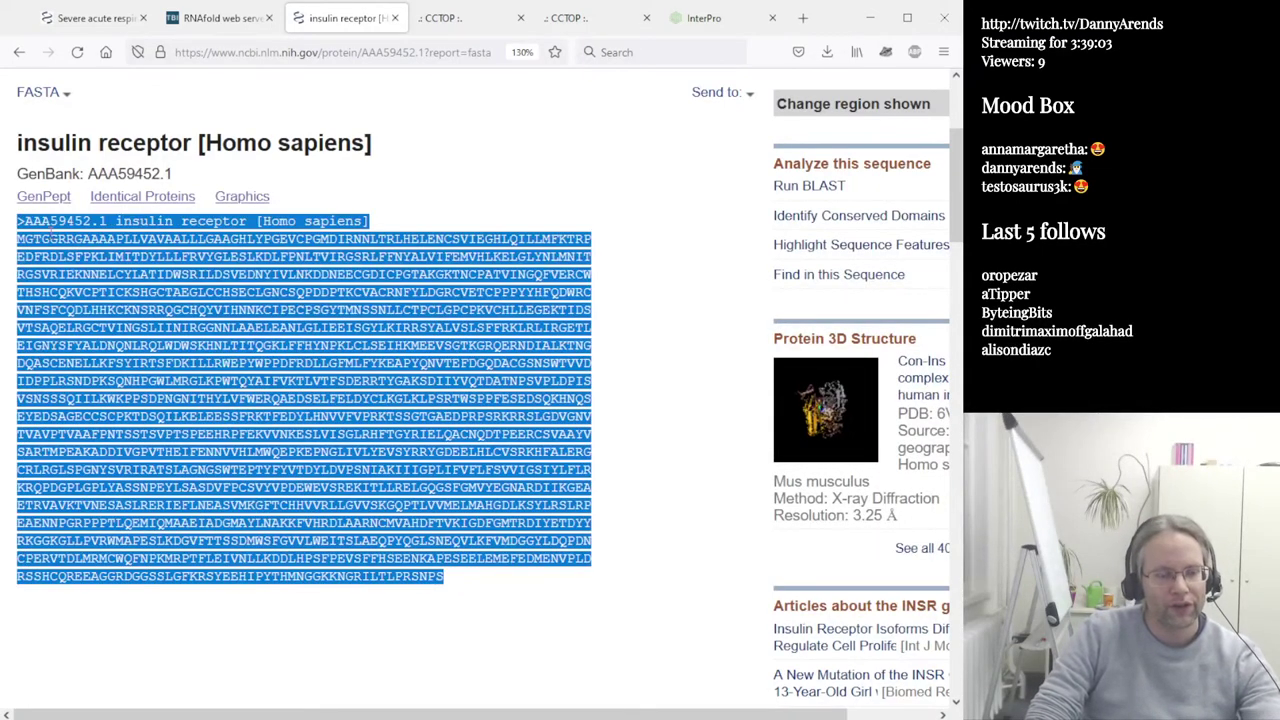
# Paste the copied sequence into InterPro's sequence search and submit it as an InterProScan job.
pyautogui.click(705, 18)
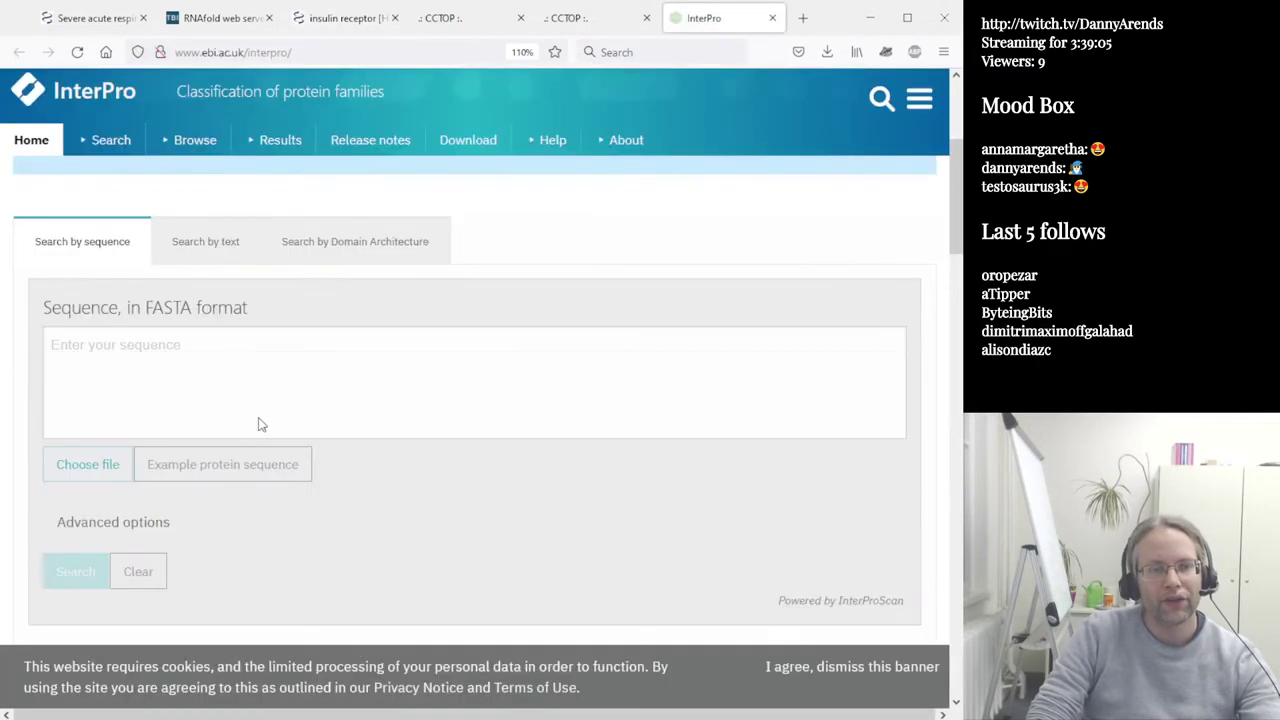
pyautogui.click(226, 346)
pyautogui.hotkey('ctrl', 'v')
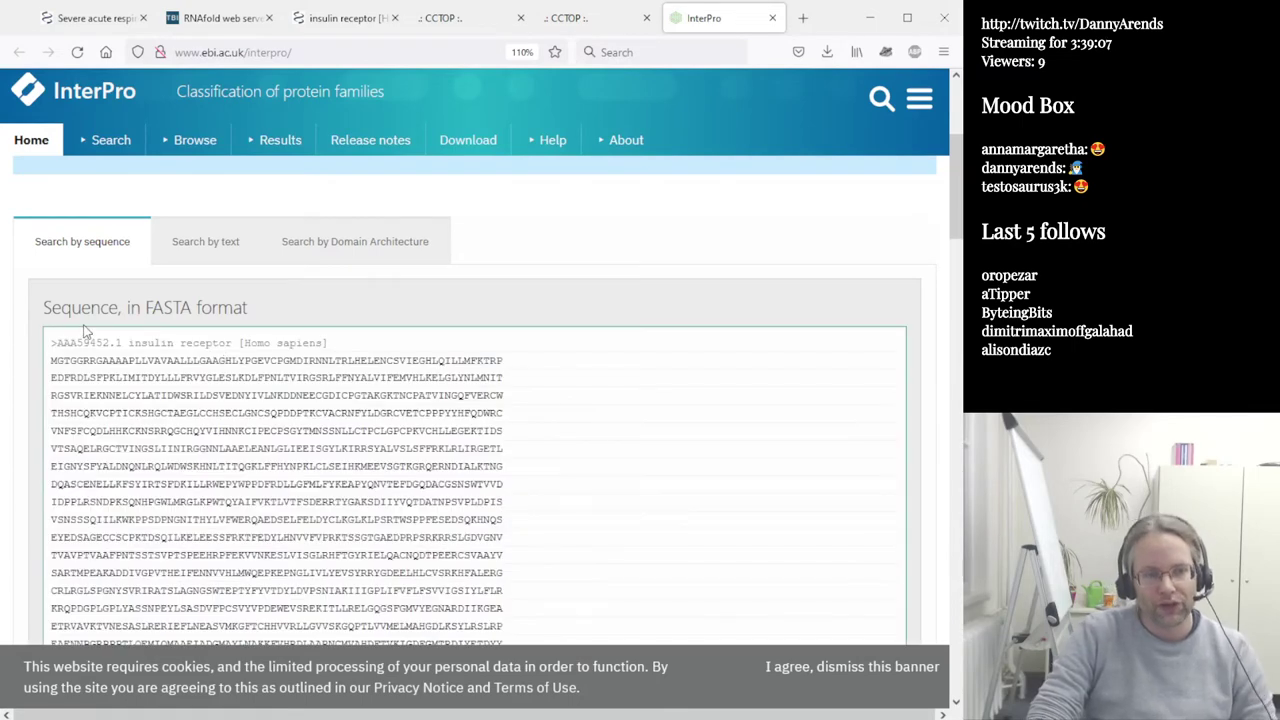
pyautogui.scroll(-3, 290, 230)
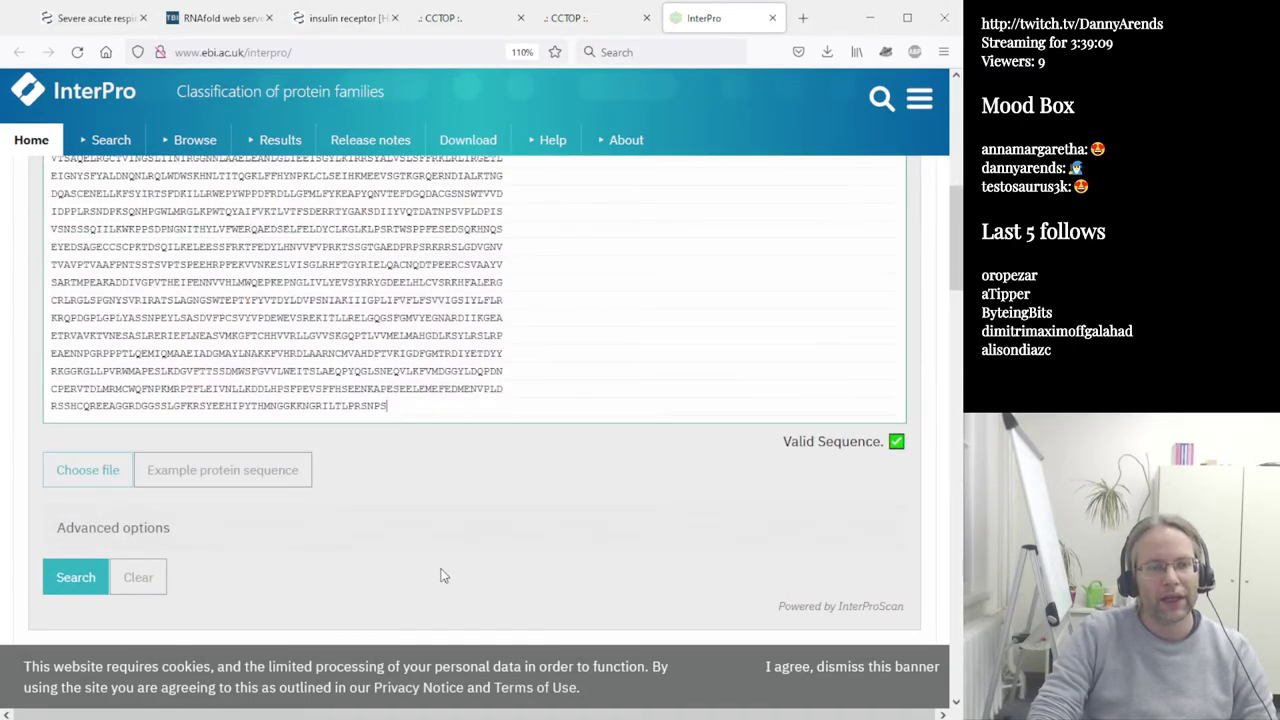
pyautogui.click(70, 577)
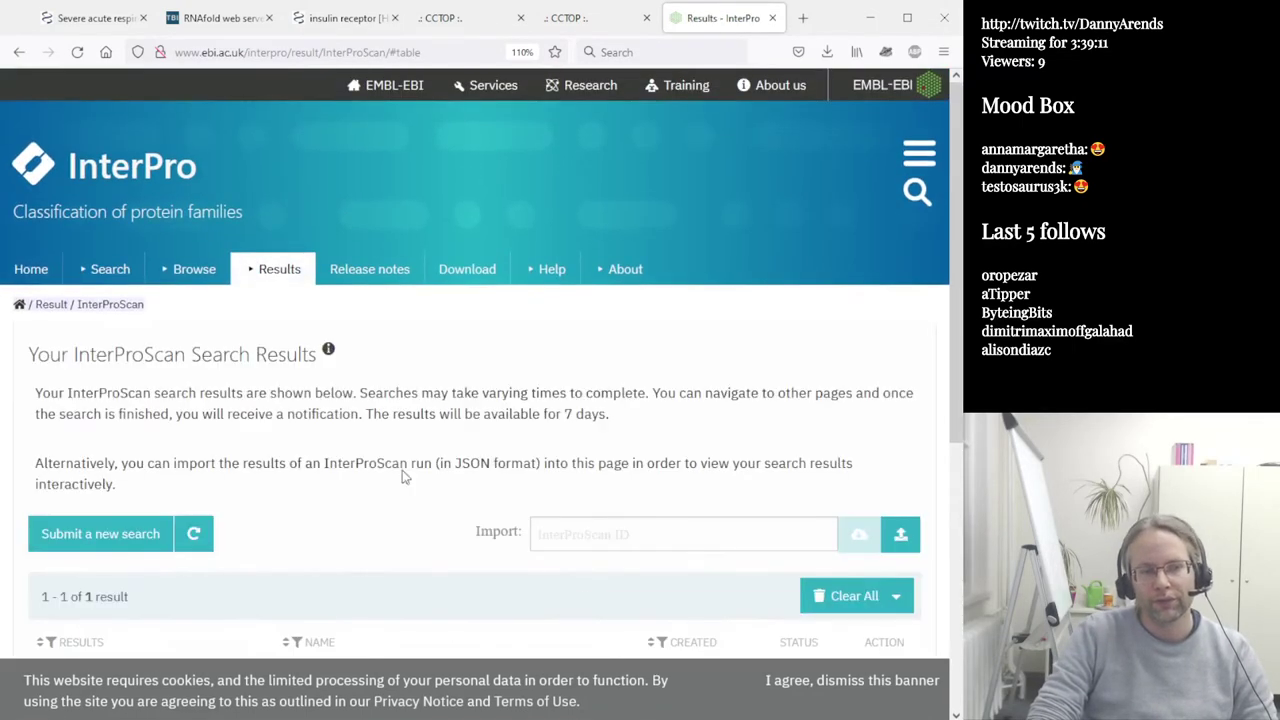
pyautogui.scroll(-3, 437, 455)
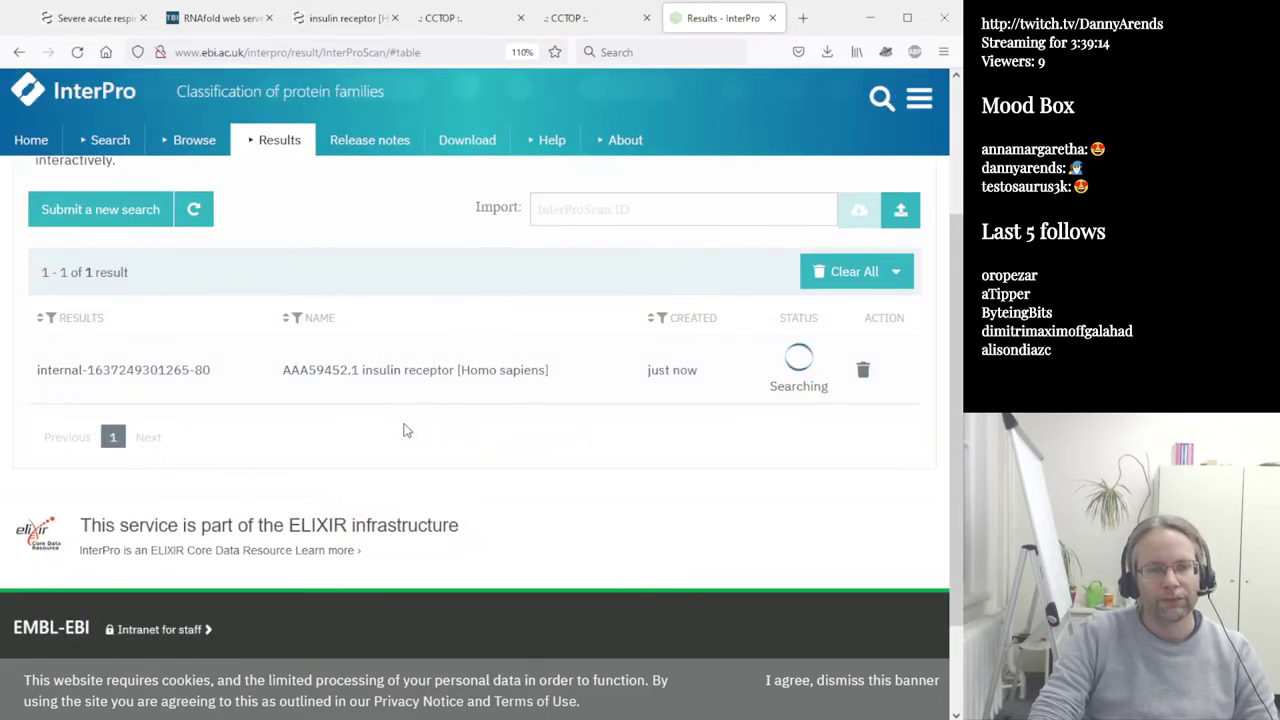
# Reload both CCTOP result pages to check their progress, and return to the InterProScan results.
pyautogui.click(585, 18)
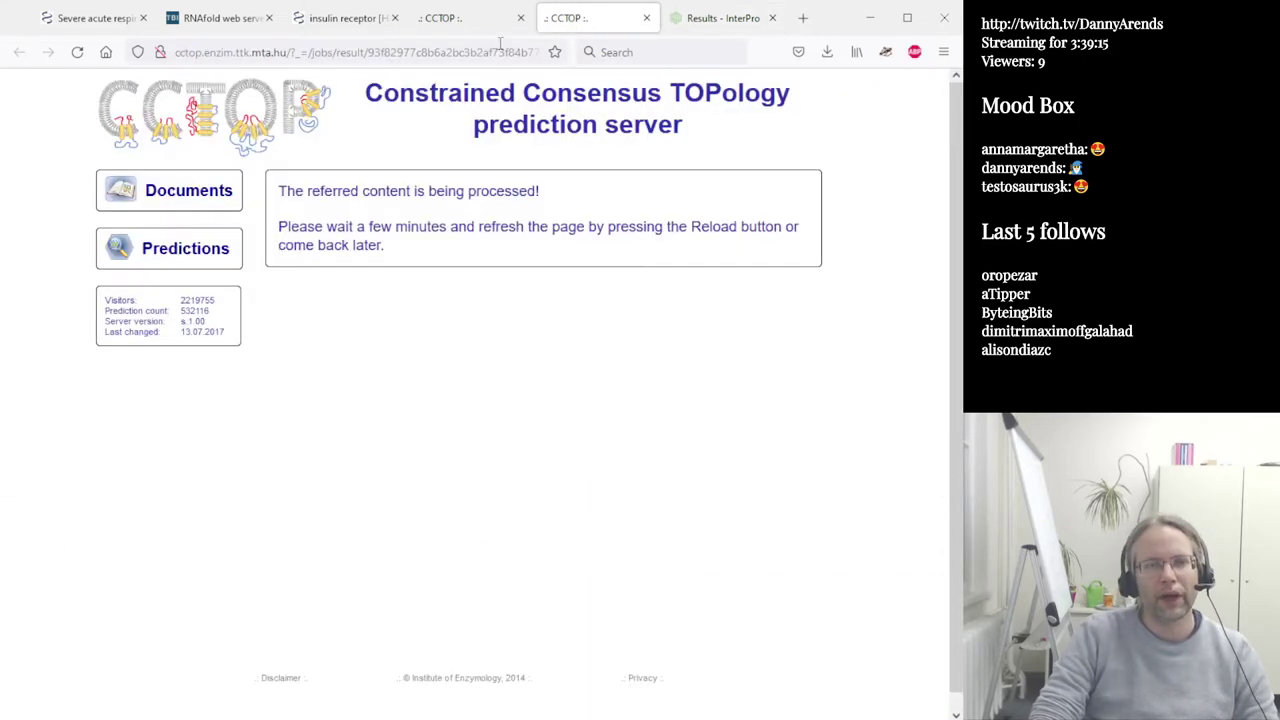
pyautogui.click(77, 52)
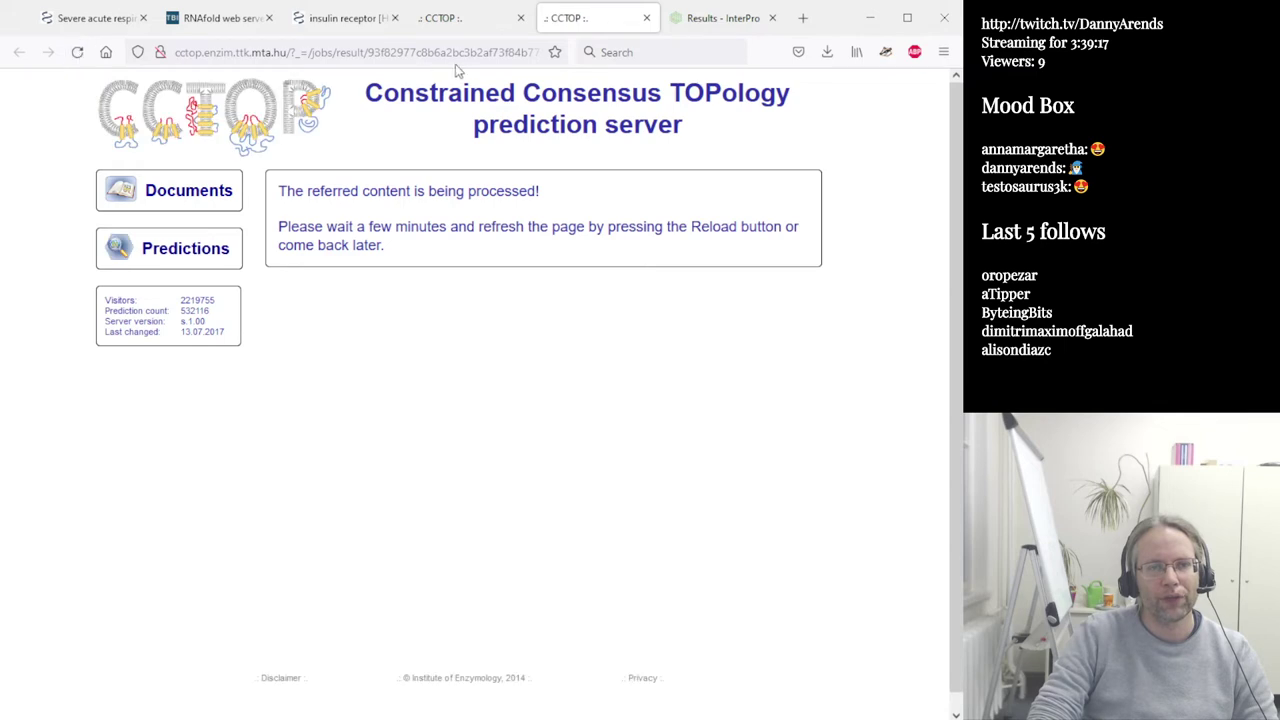
pyautogui.click(478, 22)
pyautogui.click(77, 52)
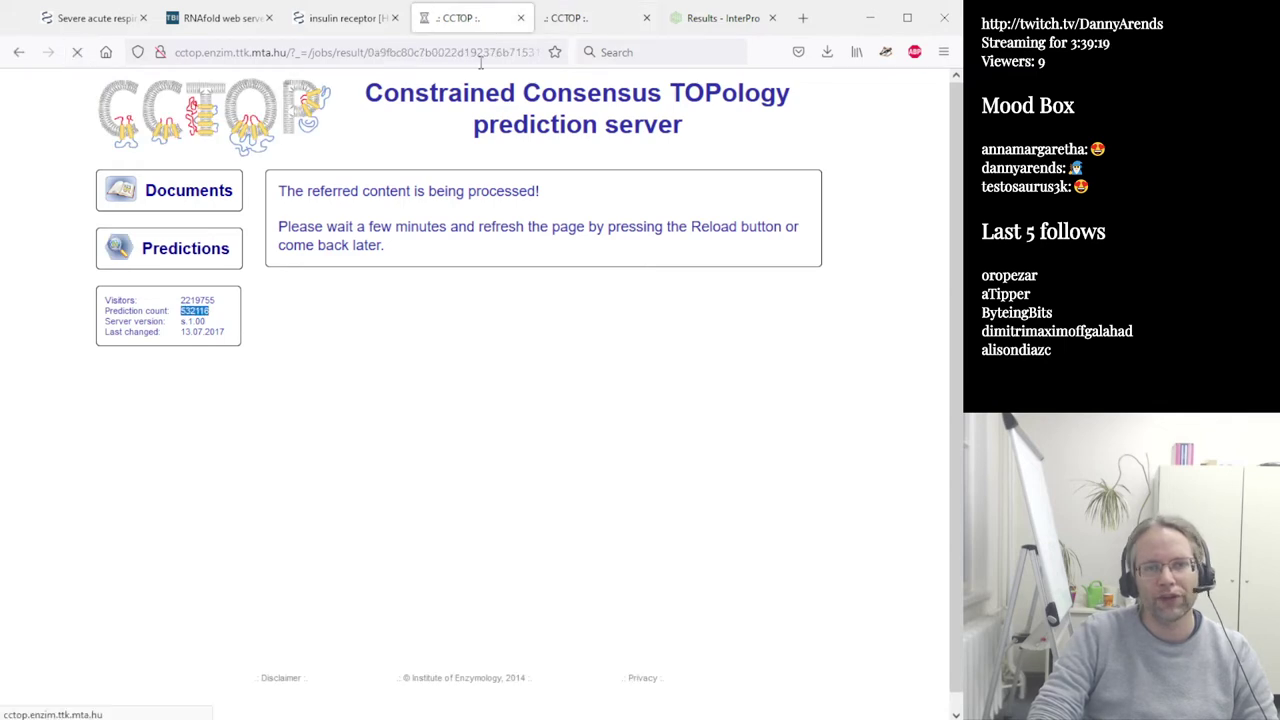
pyautogui.click(718, 18)
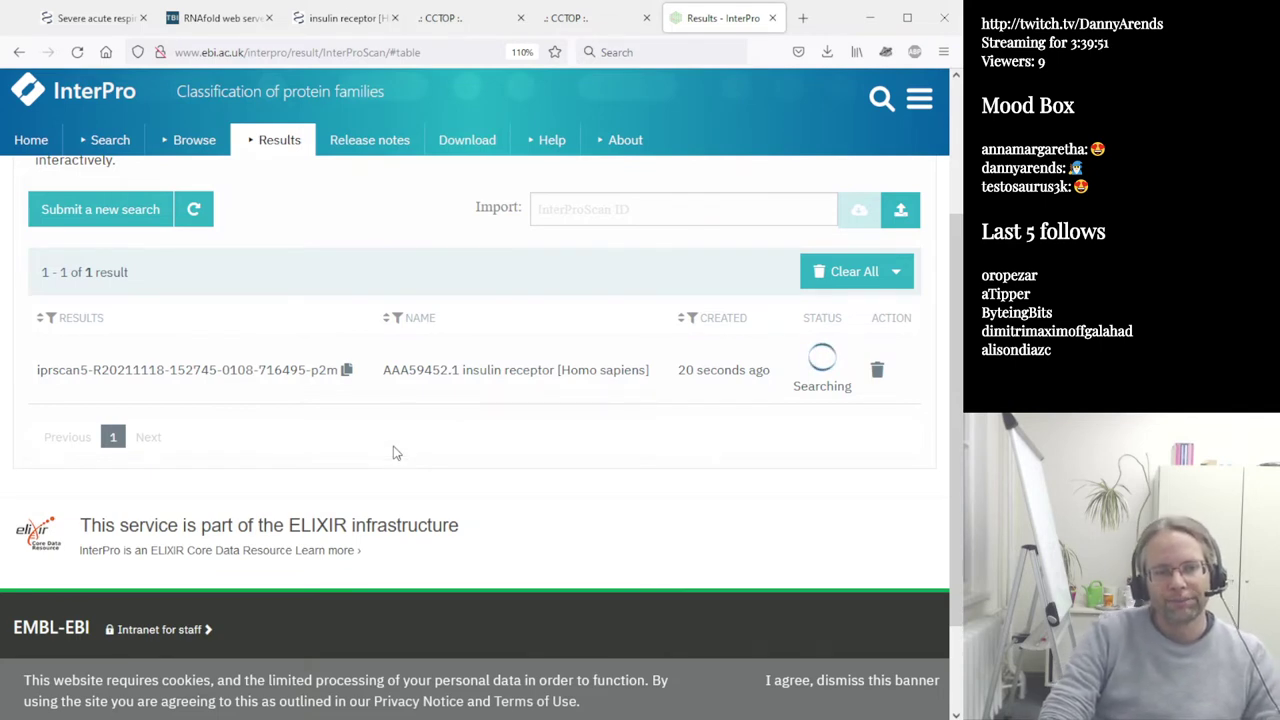
# Open InterPro's protein browse page in a separate browser tab and switch to it.
pyautogui.moveTo(190, 142)
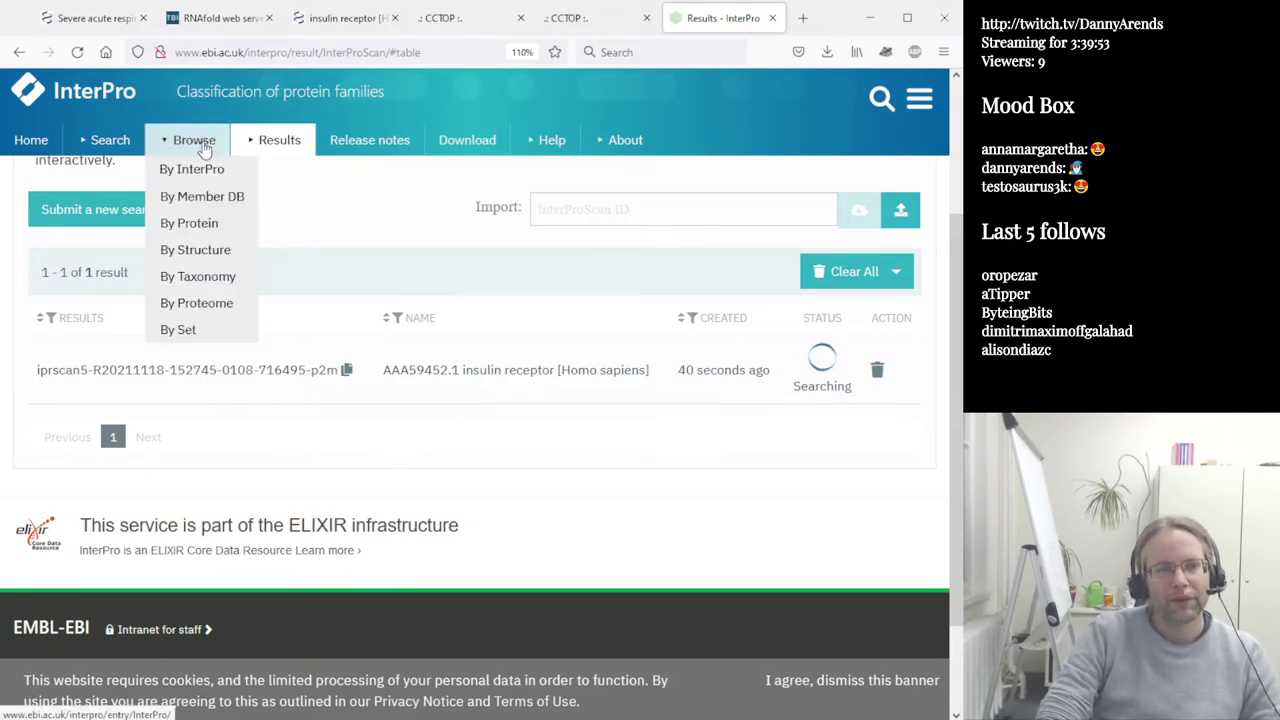
pyautogui.middleClick(200, 225)
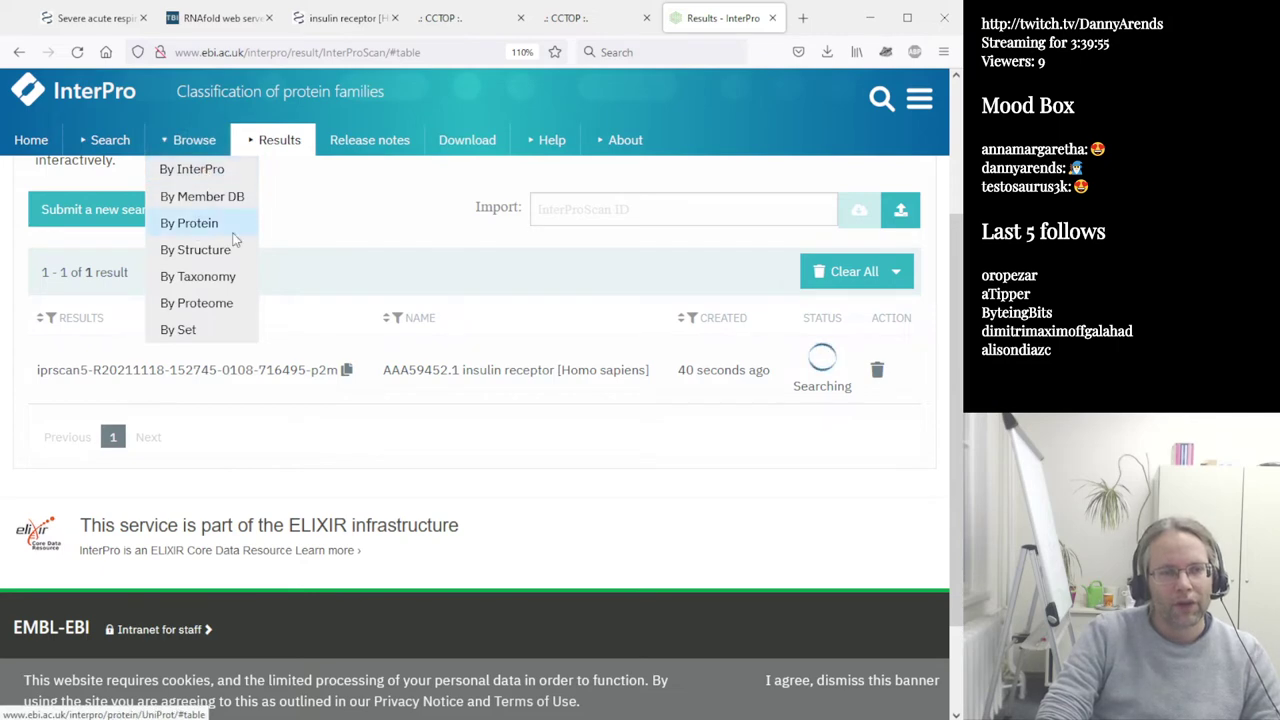
pyautogui.hotkey('ctrl', 'Tab')
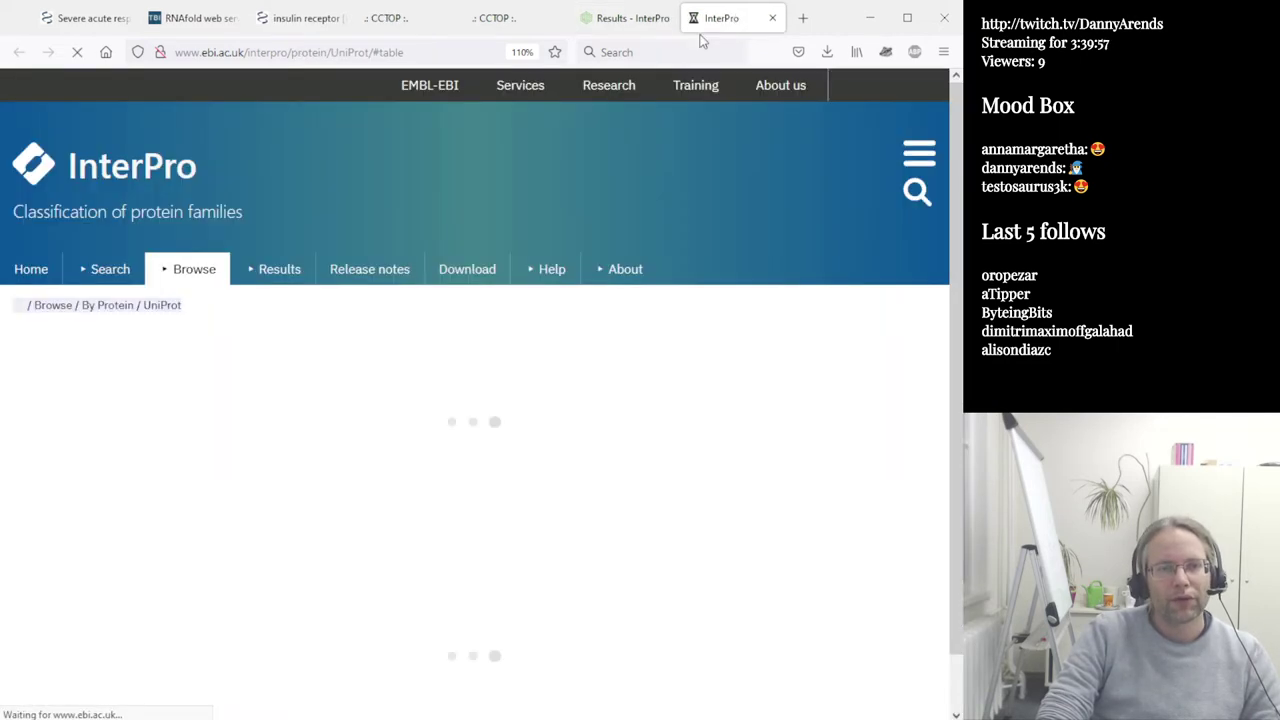
# Search the UniProt protein list for "Insulin receptor".
pyautogui.scroll(-3, 320, 400)
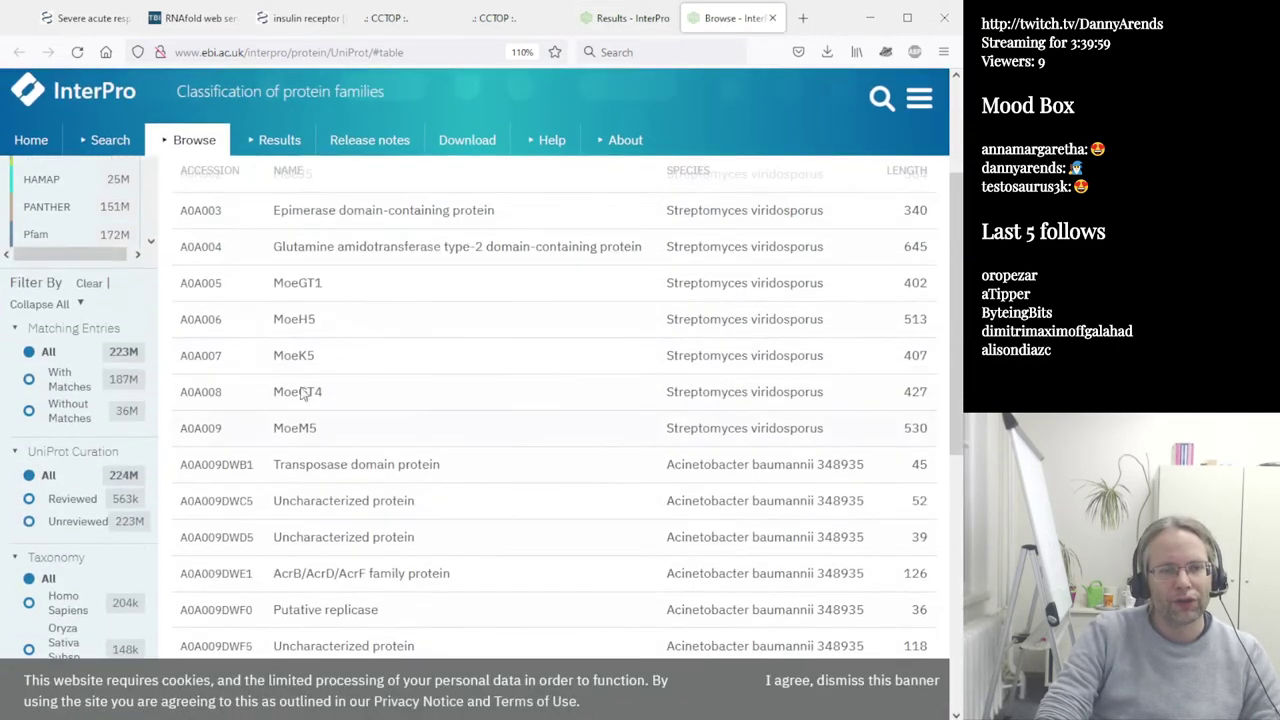
pyautogui.scroll(3, 425, 226)
pyautogui.click(625, 214)
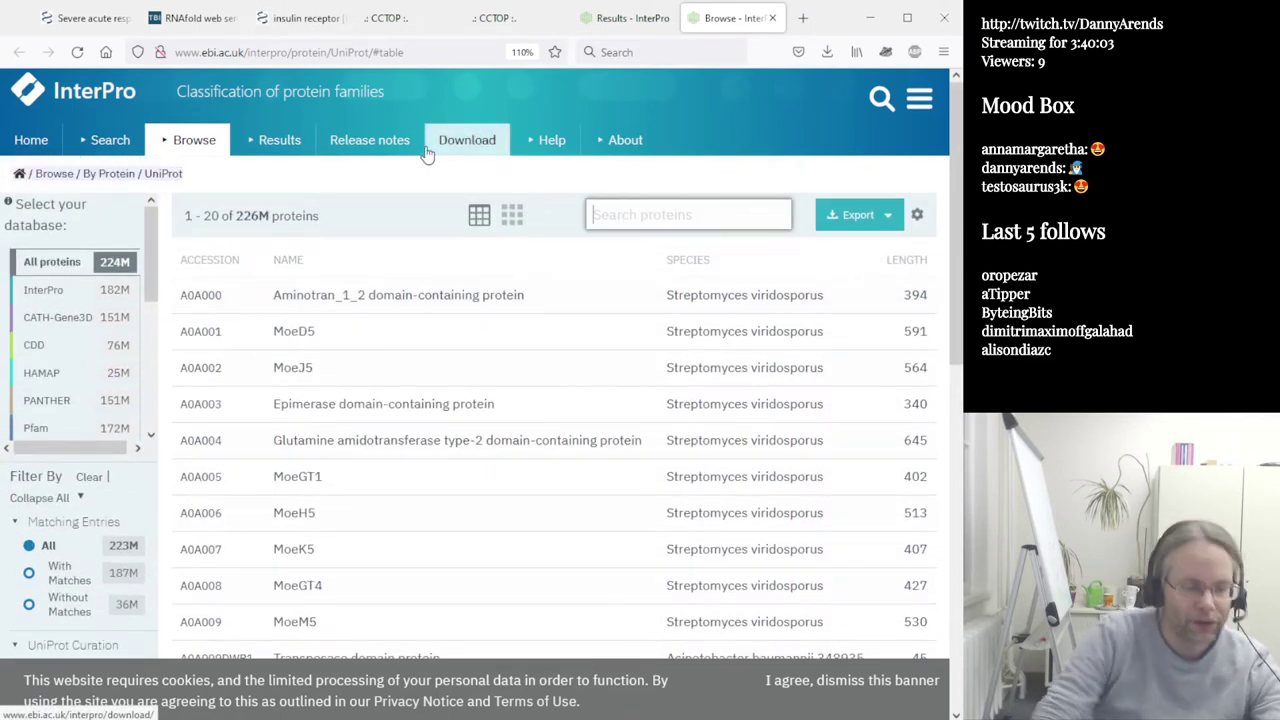
pyautogui.write('Insuluine receptor')
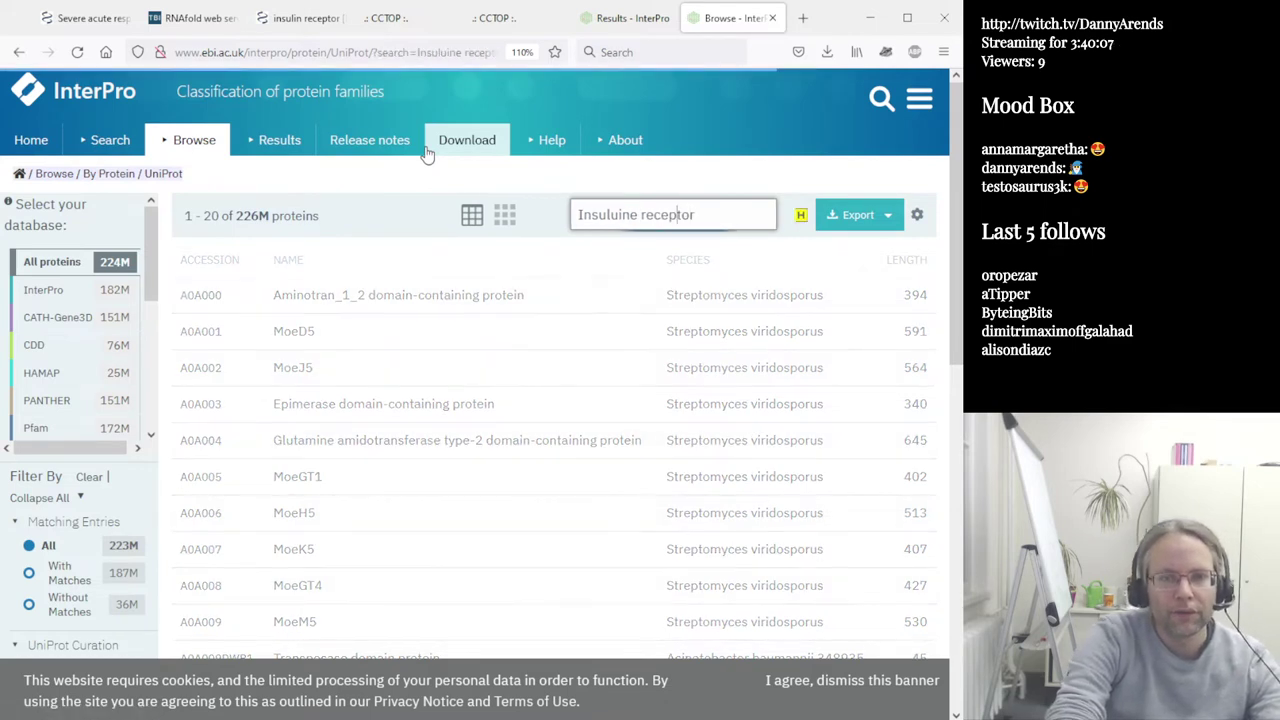
pyautogui.press('BackSpace')
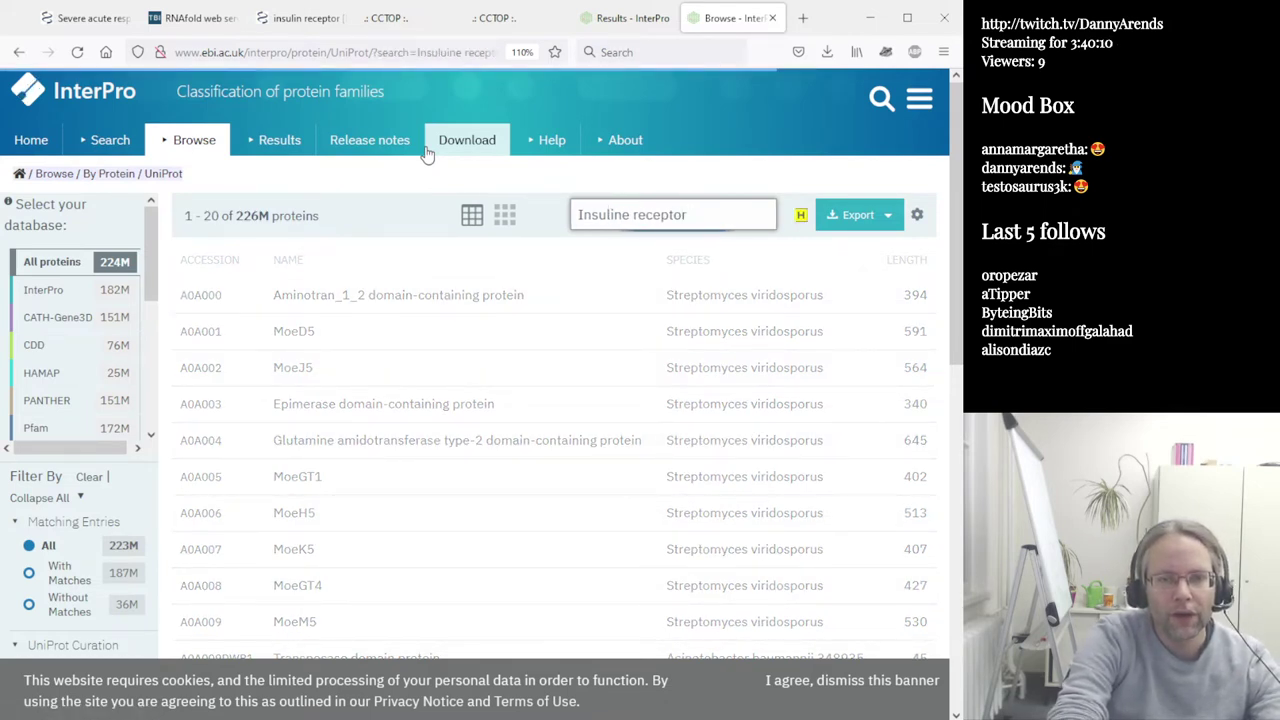
pyautogui.press('Right')
pyautogui.press('Right')
pyautogui.press('Delete')
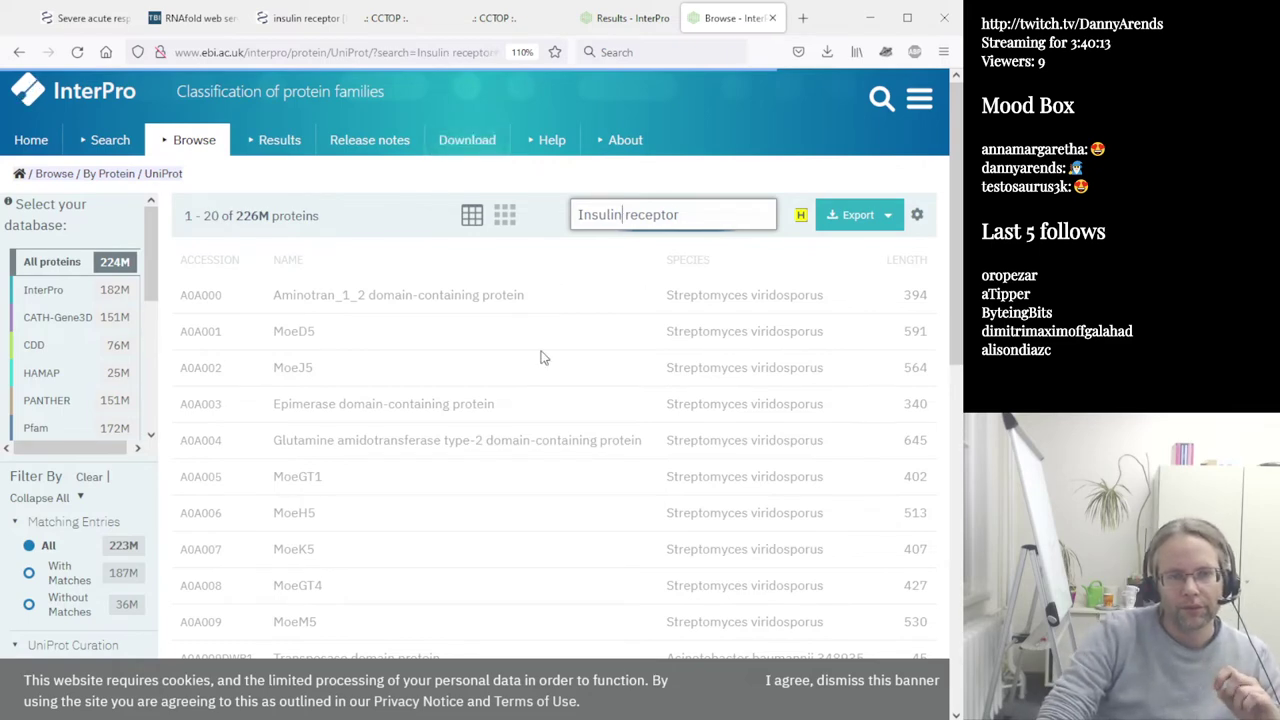
# Check the filtered protein list and the InterProScan job status for finished results.
pyautogui.scroll(-7, 435, 352)
pyautogui.scroll(4, 435, 352)
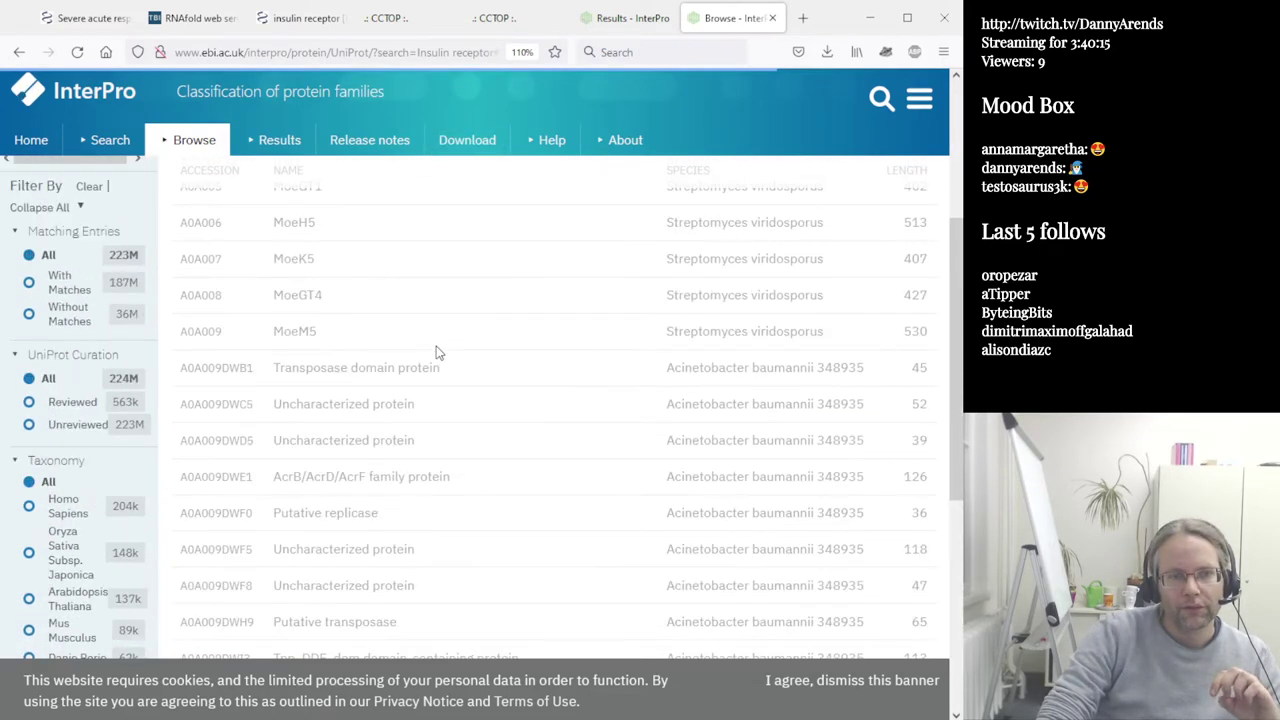
pyautogui.scroll(3, 486, 349)
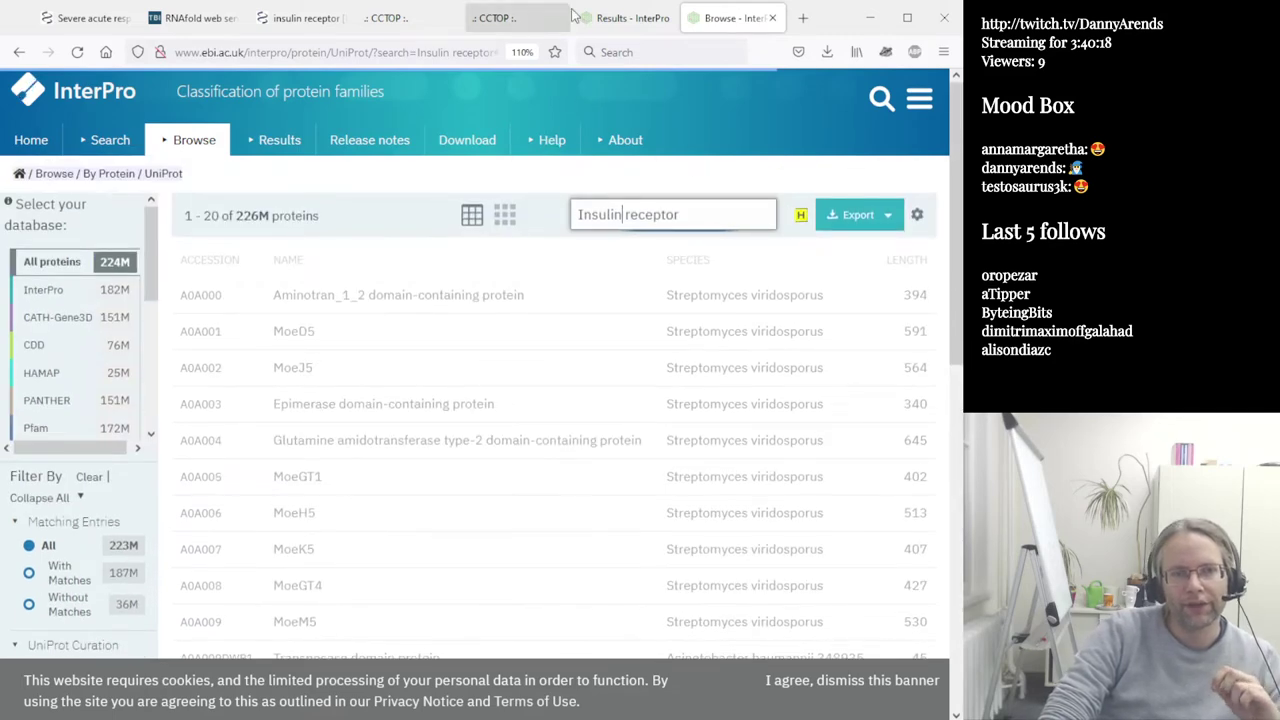
pyautogui.click(632, 18)
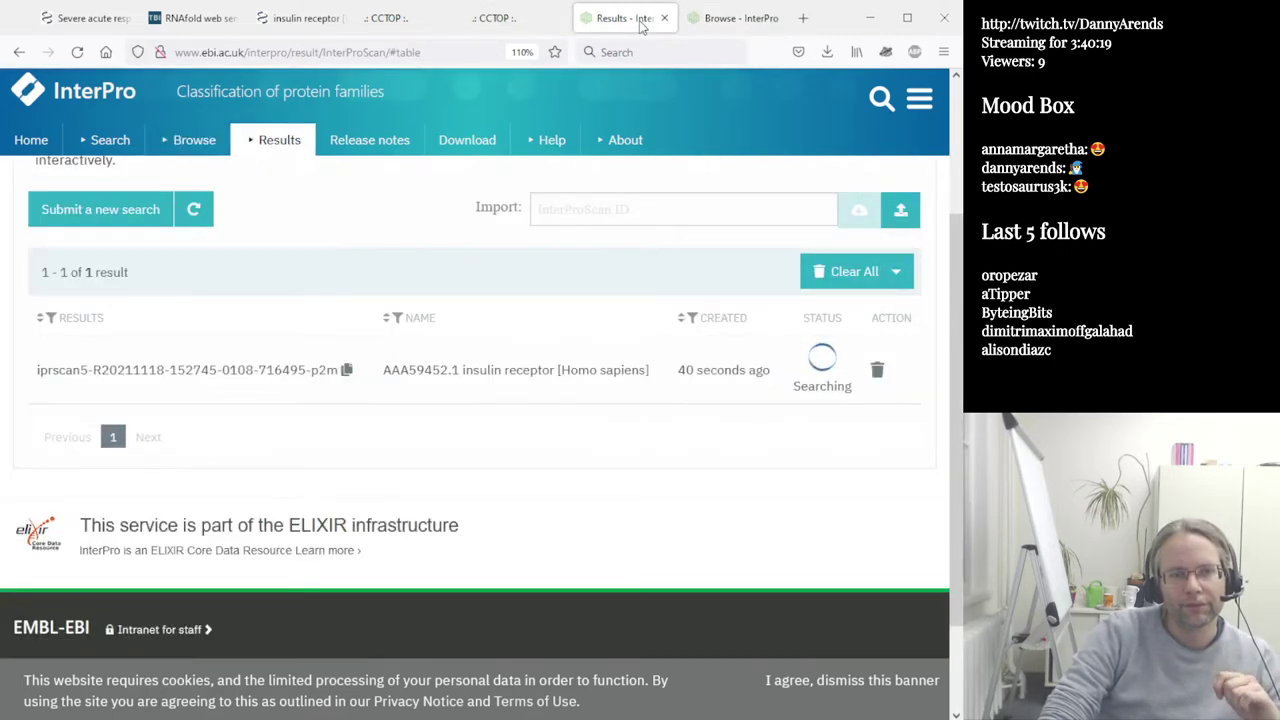
pyautogui.click(722, 20)
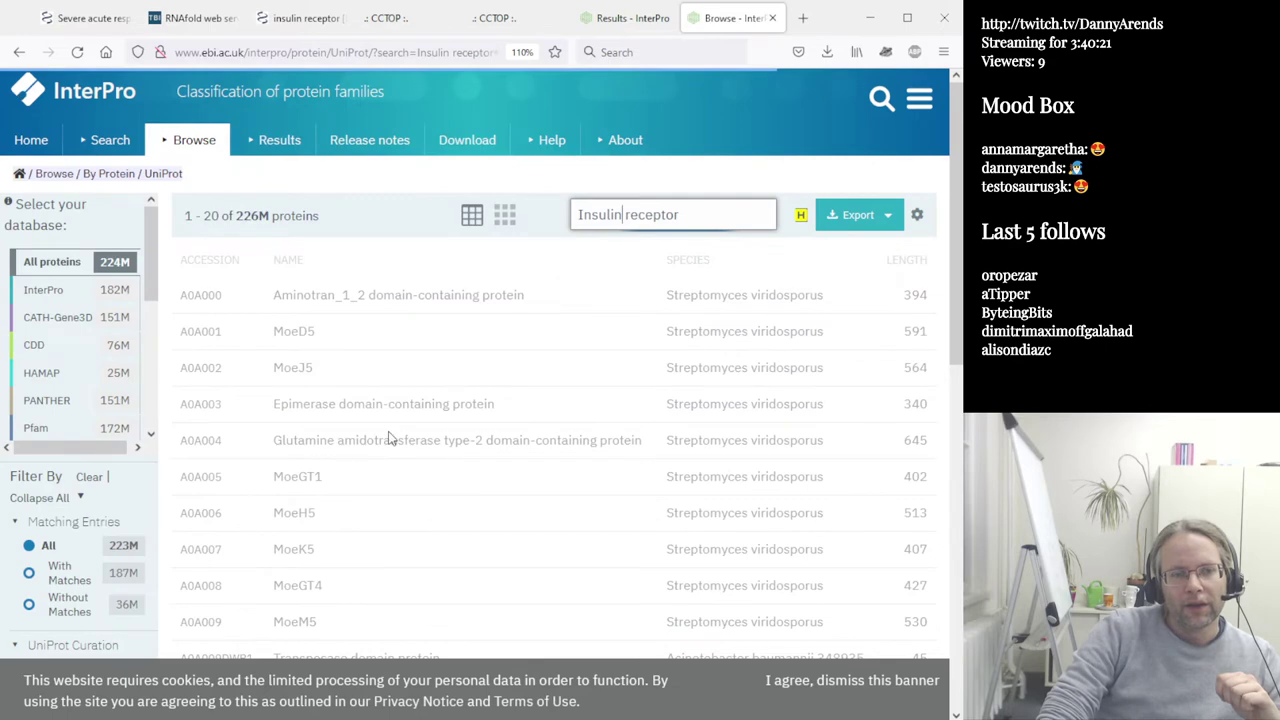
pyautogui.scroll(-10, 390, 438)
pyautogui.scroll(9, 397, 410)
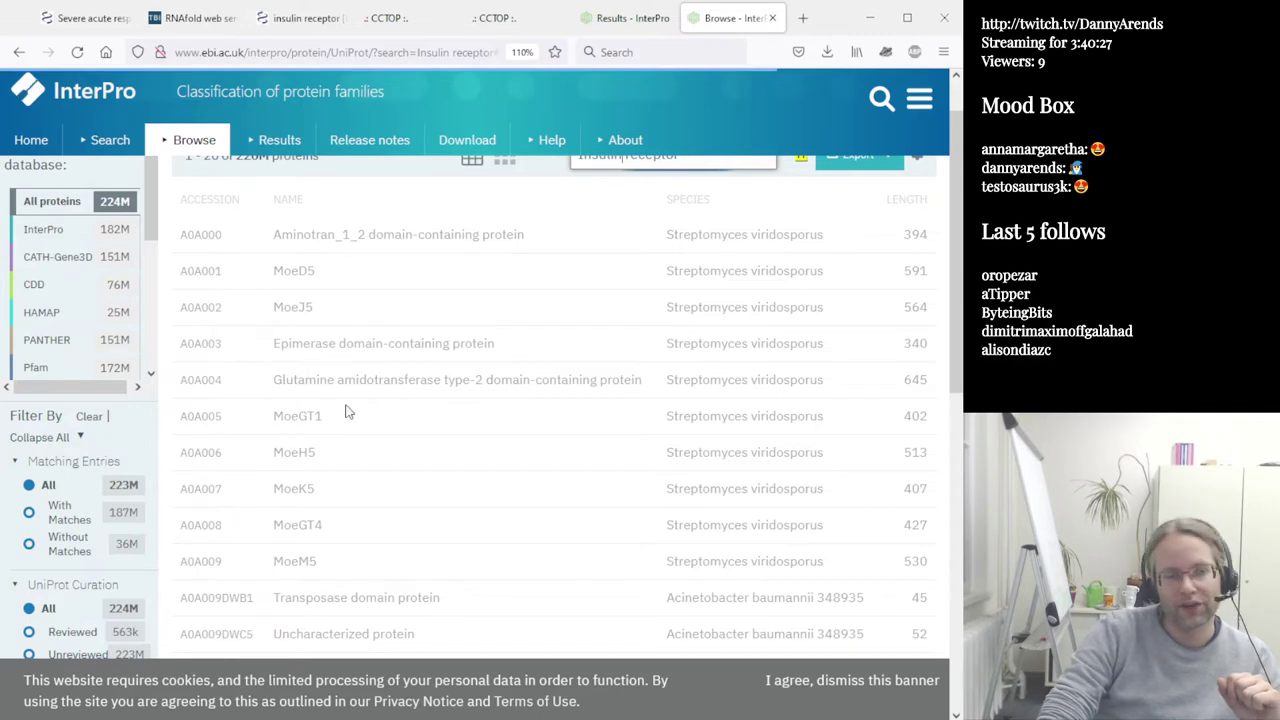
pyautogui.click(620, 20)
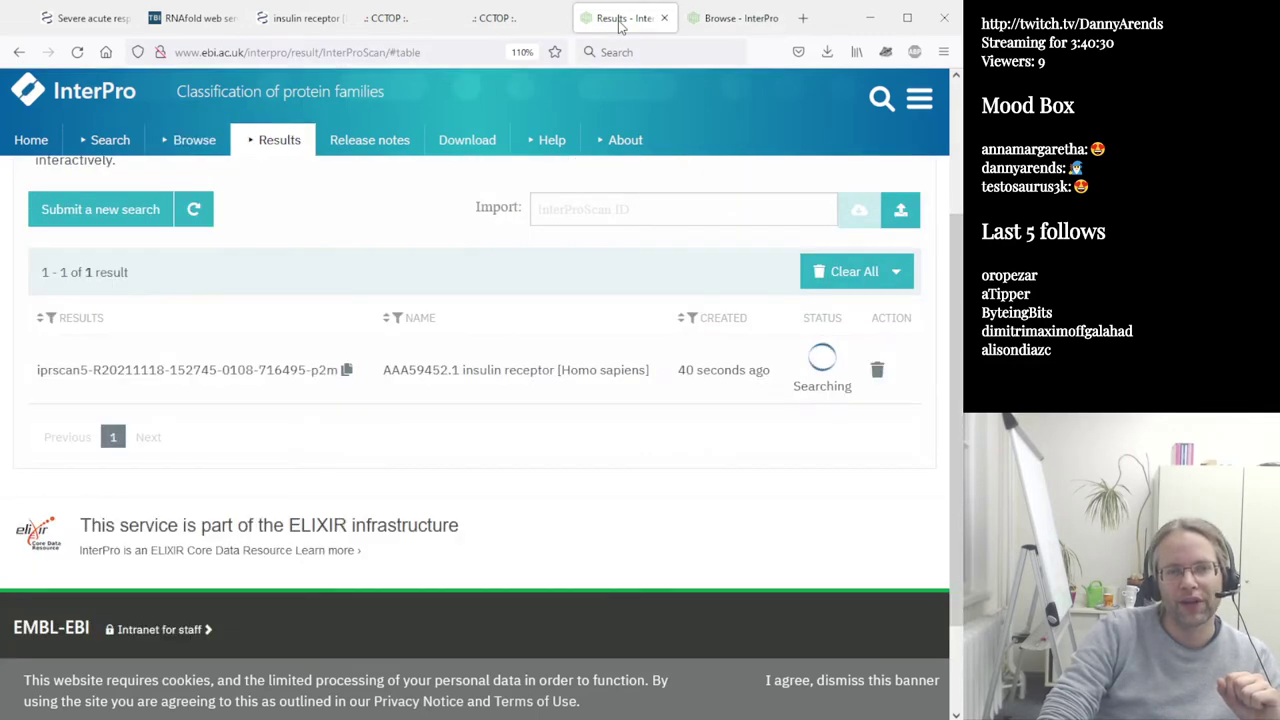
pyautogui.click(700, 28)
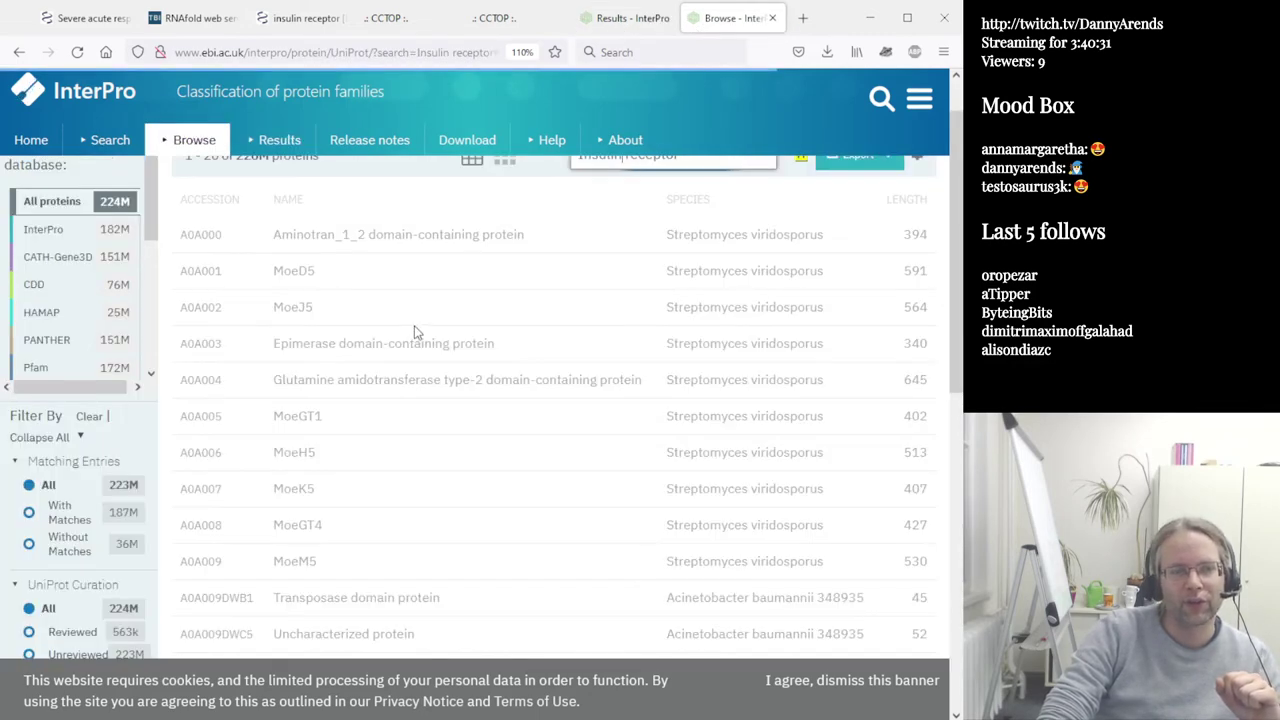
pyautogui.scroll(-3, 414, 325)
pyautogui.scroll(3, 414, 325)
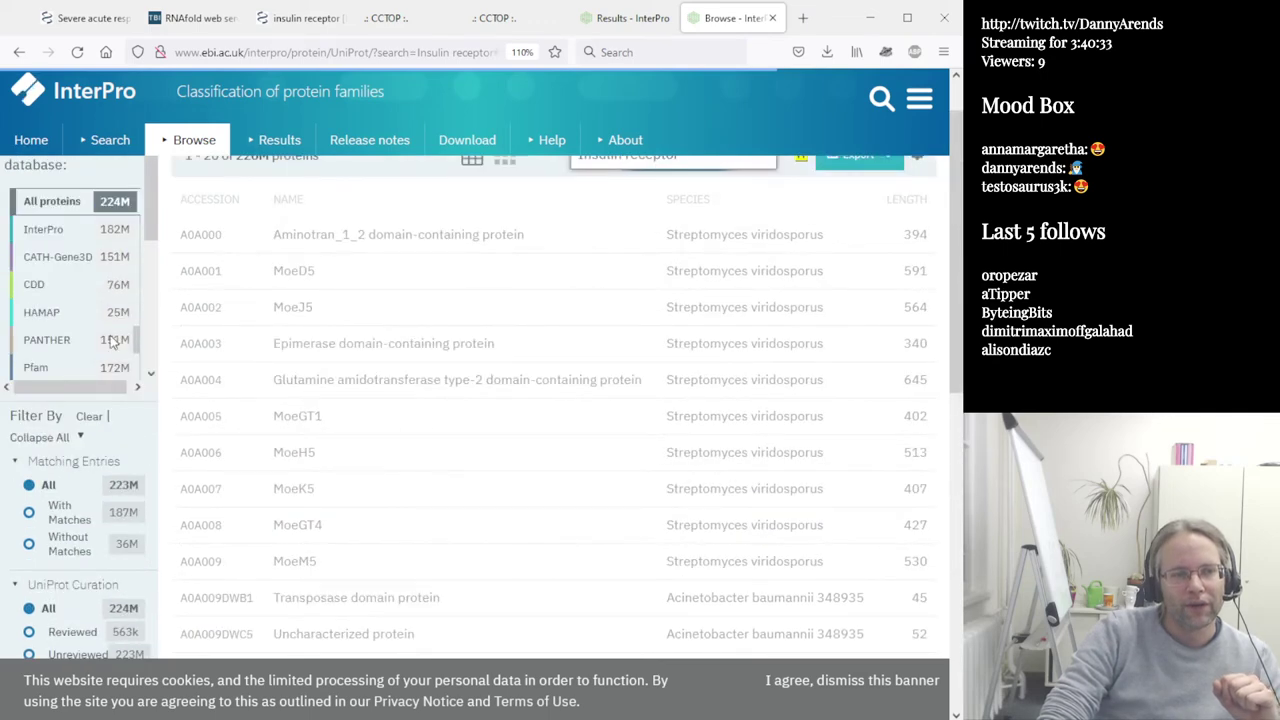
pyautogui.scroll(1, 57, 463)
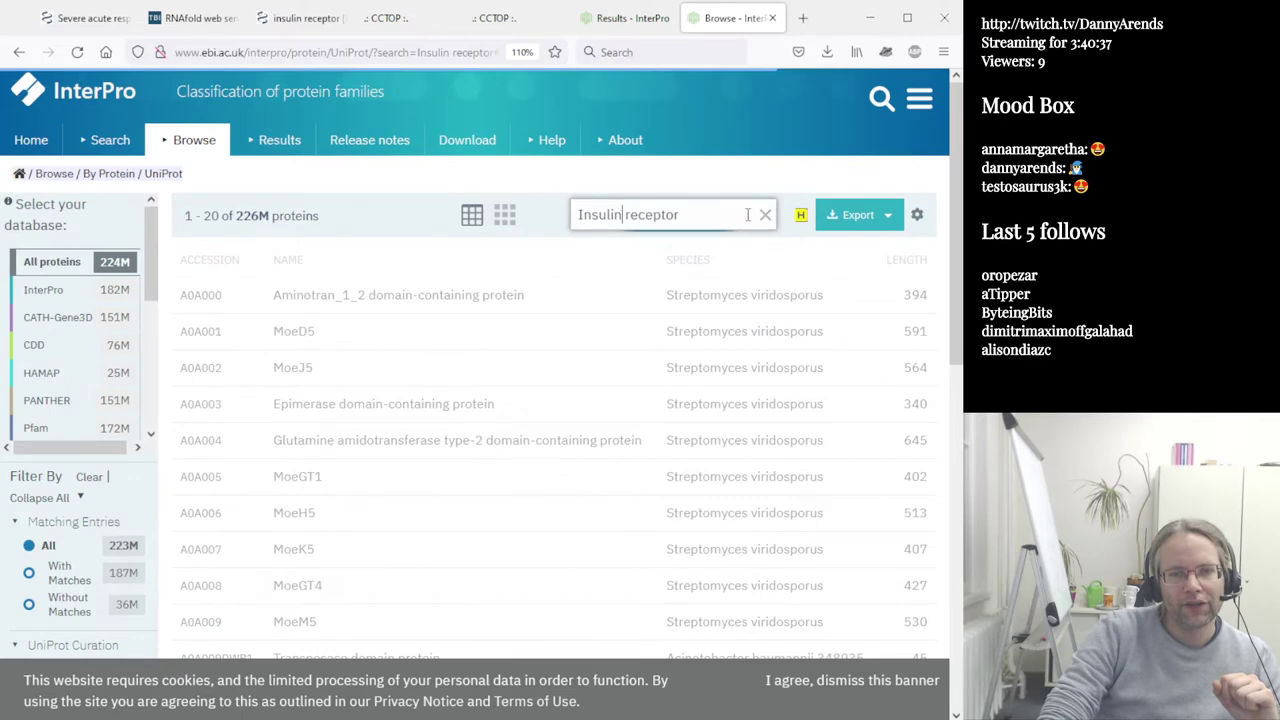
# Dismiss the cookie notice and check the protein list through to its end for insulin receptor matches.
pyautogui.click(692, 214)
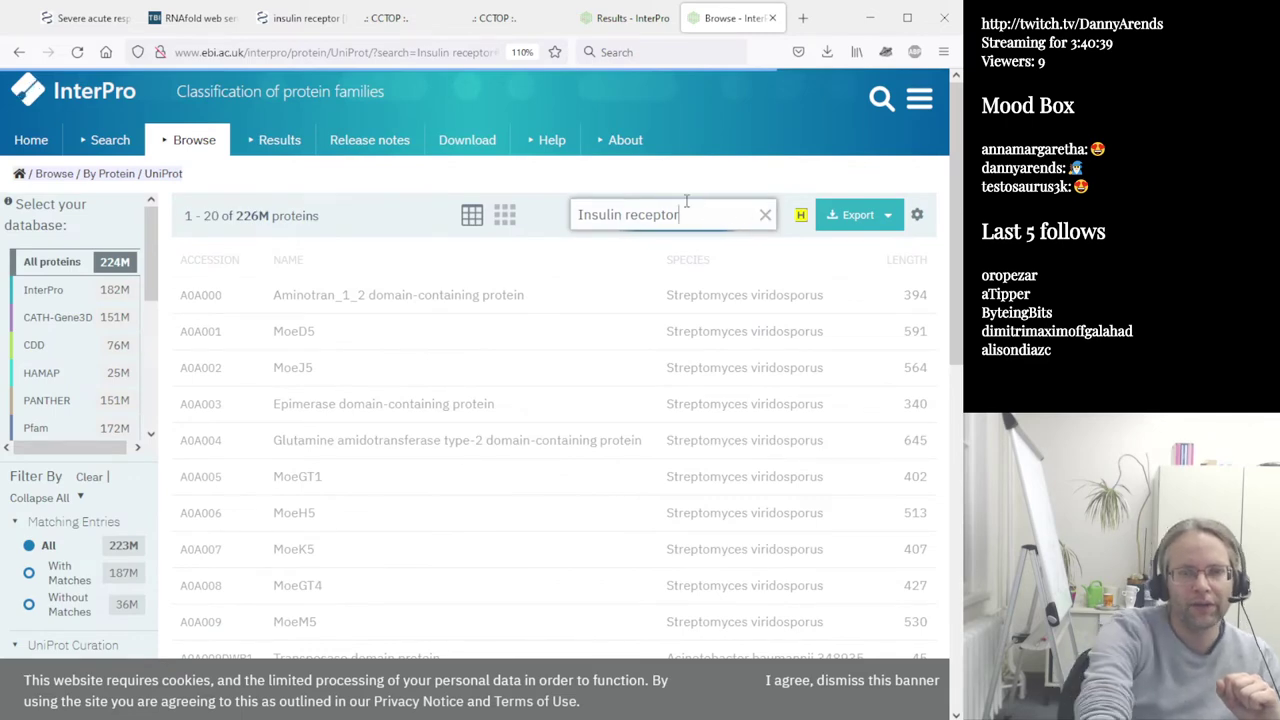
pyautogui.scroll(-3, 494, 391)
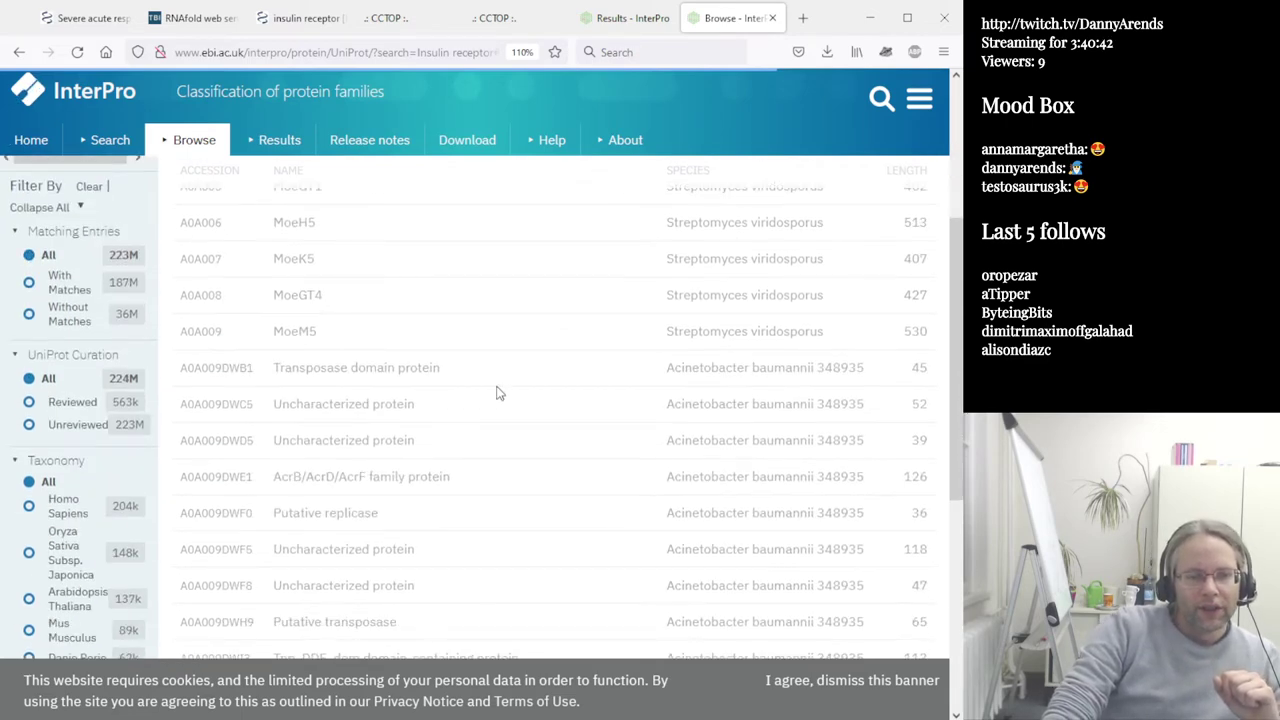
pyautogui.click(887, 684)
pyautogui.scroll(-5, 552, 440)
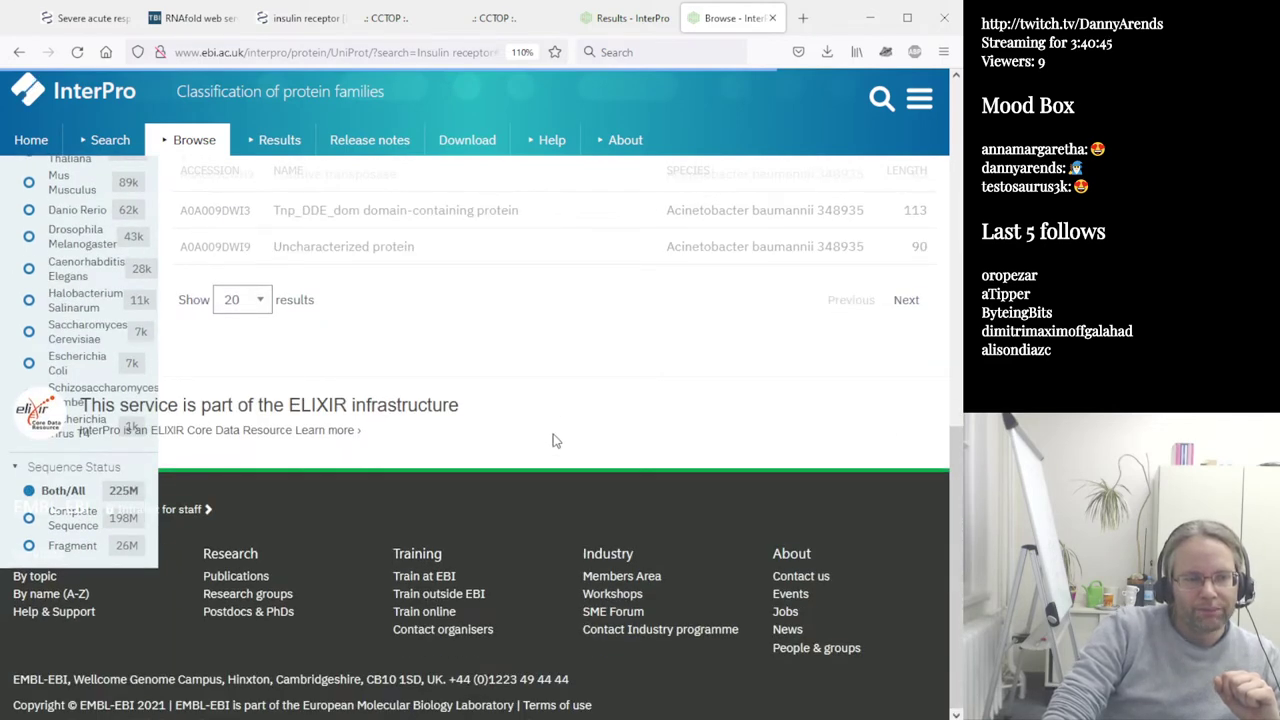
pyautogui.scroll(5, 556, 441)
pyautogui.scroll(1, 560, 443)
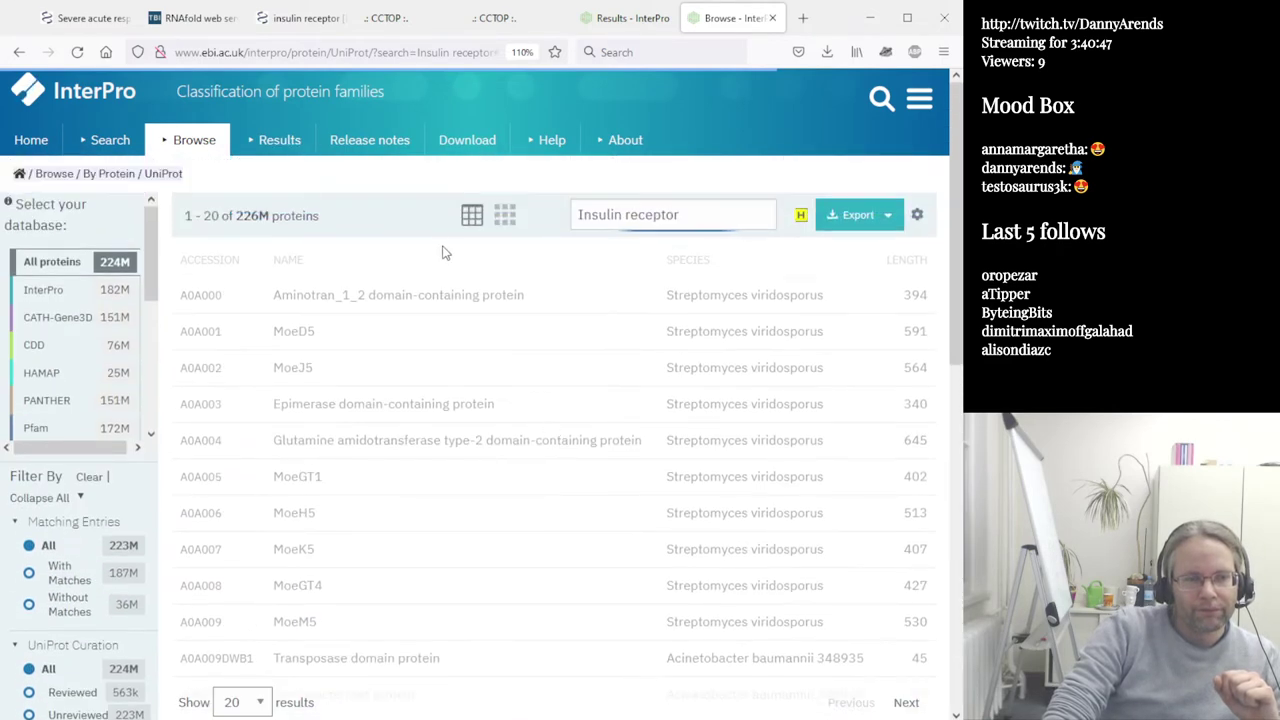
pyautogui.click(700, 213)
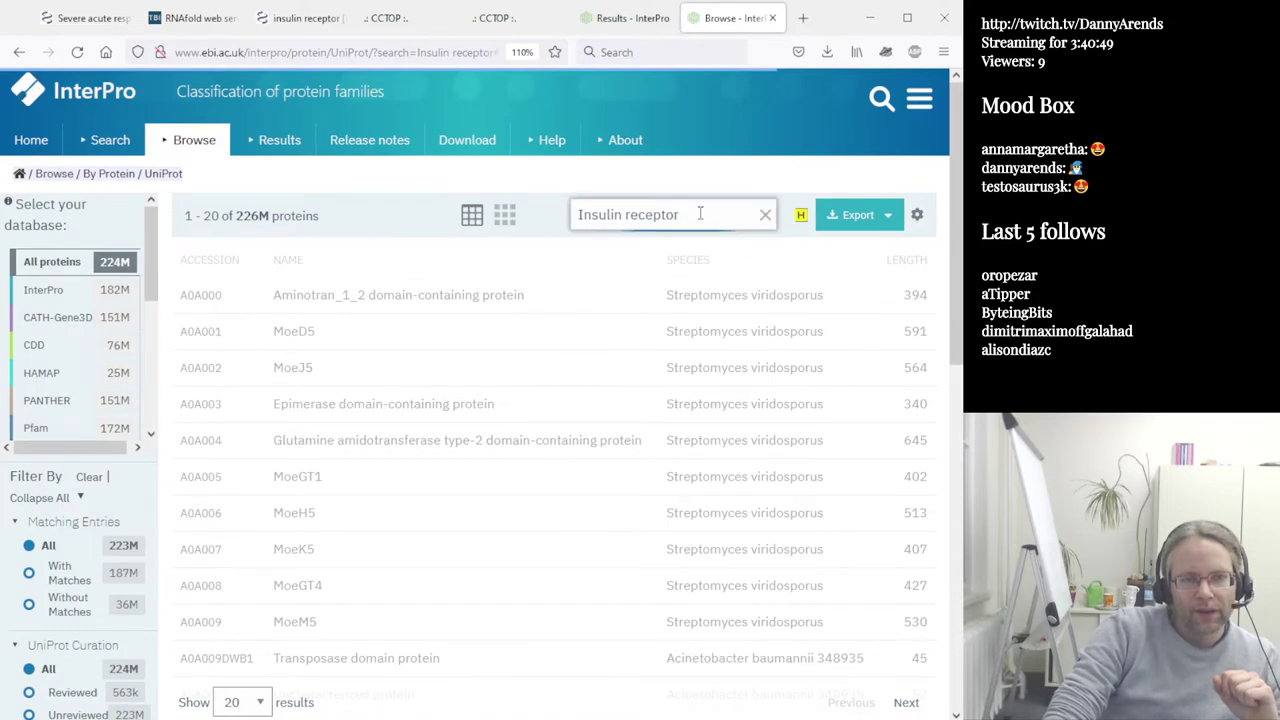
# Open the finished InterProScan result for the human insulin receptor and review its version notice, job details and protein family membership.
pyautogui.click(613, 20)
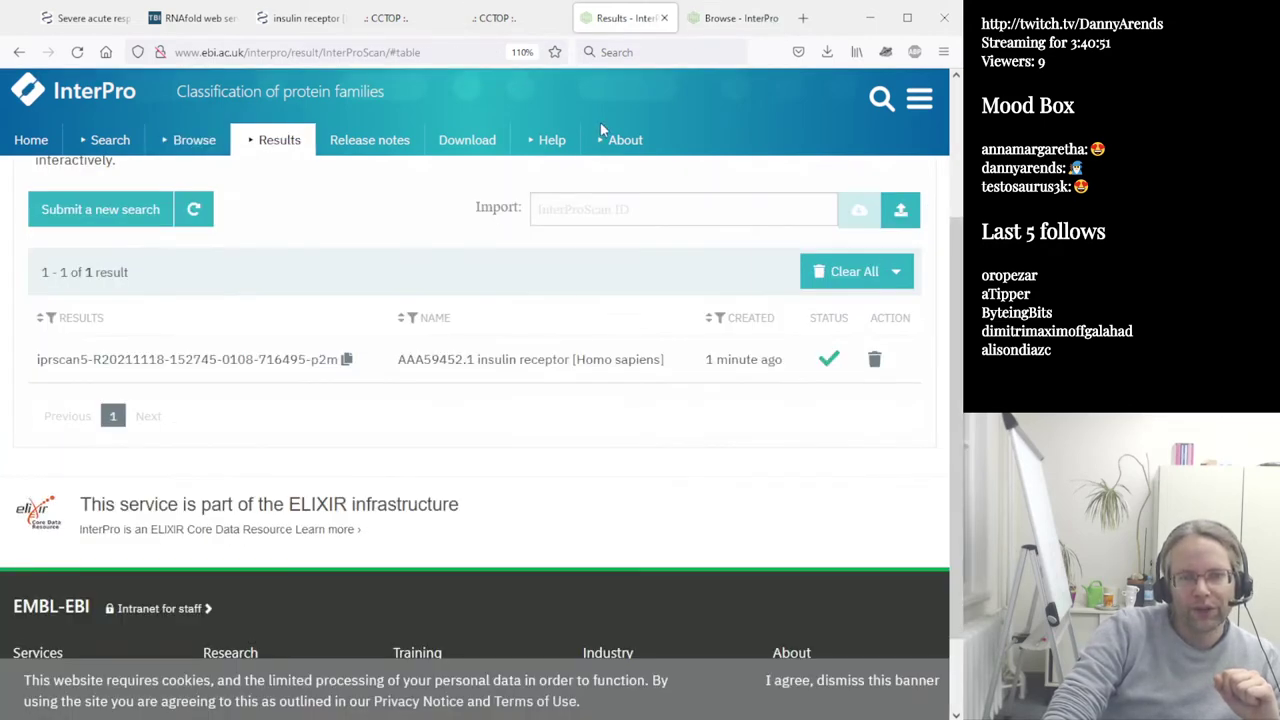
pyautogui.click(291, 363)
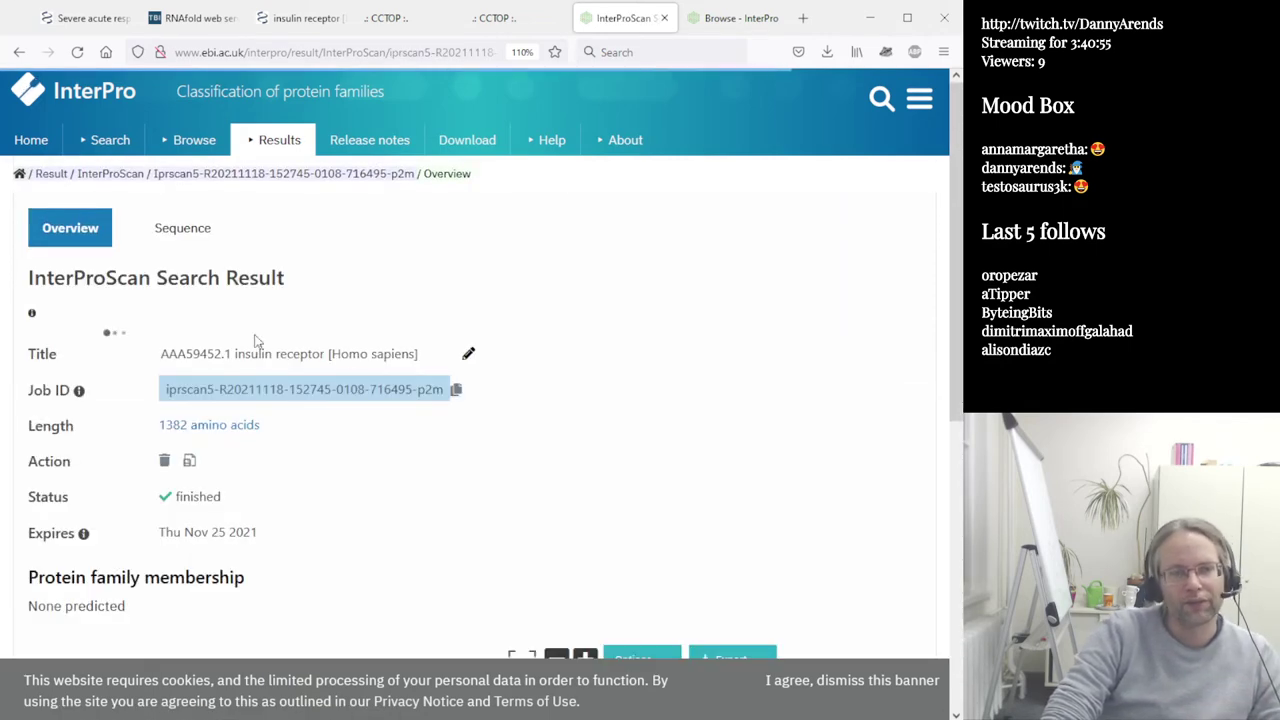
pyautogui.scroll(-3, 313, 378)
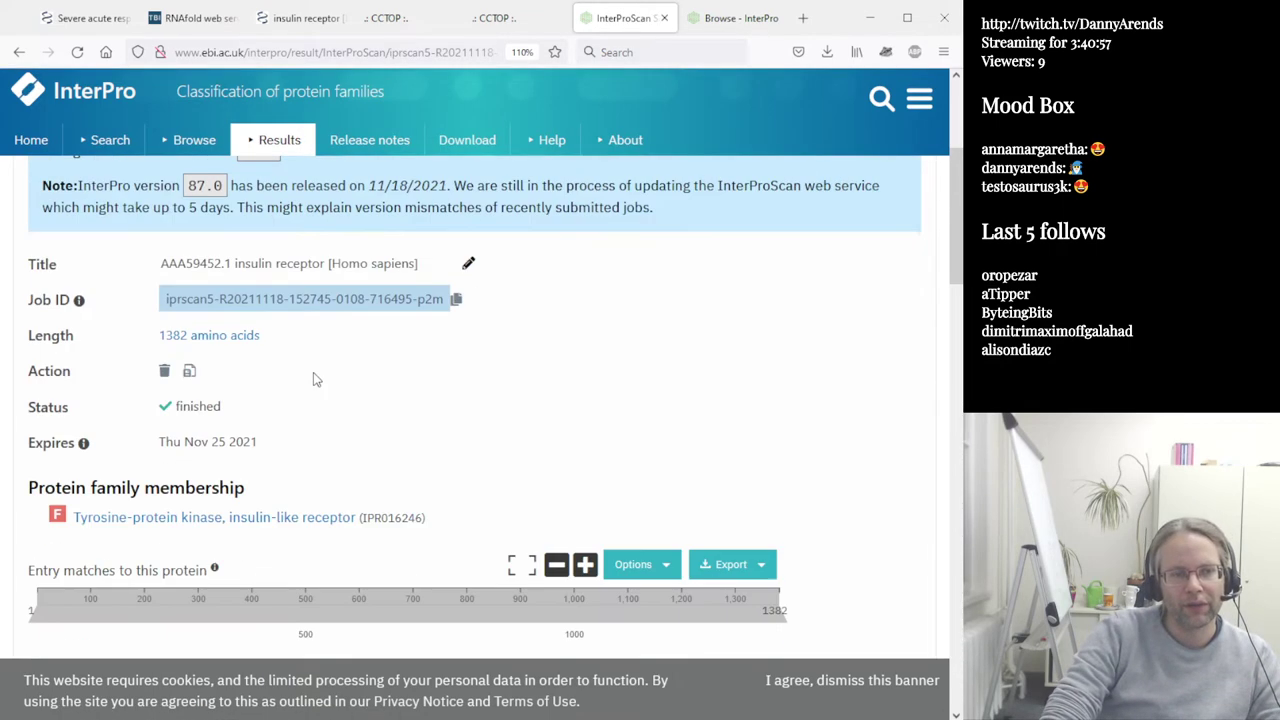
pyautogui.scroll(3, 296, 344)
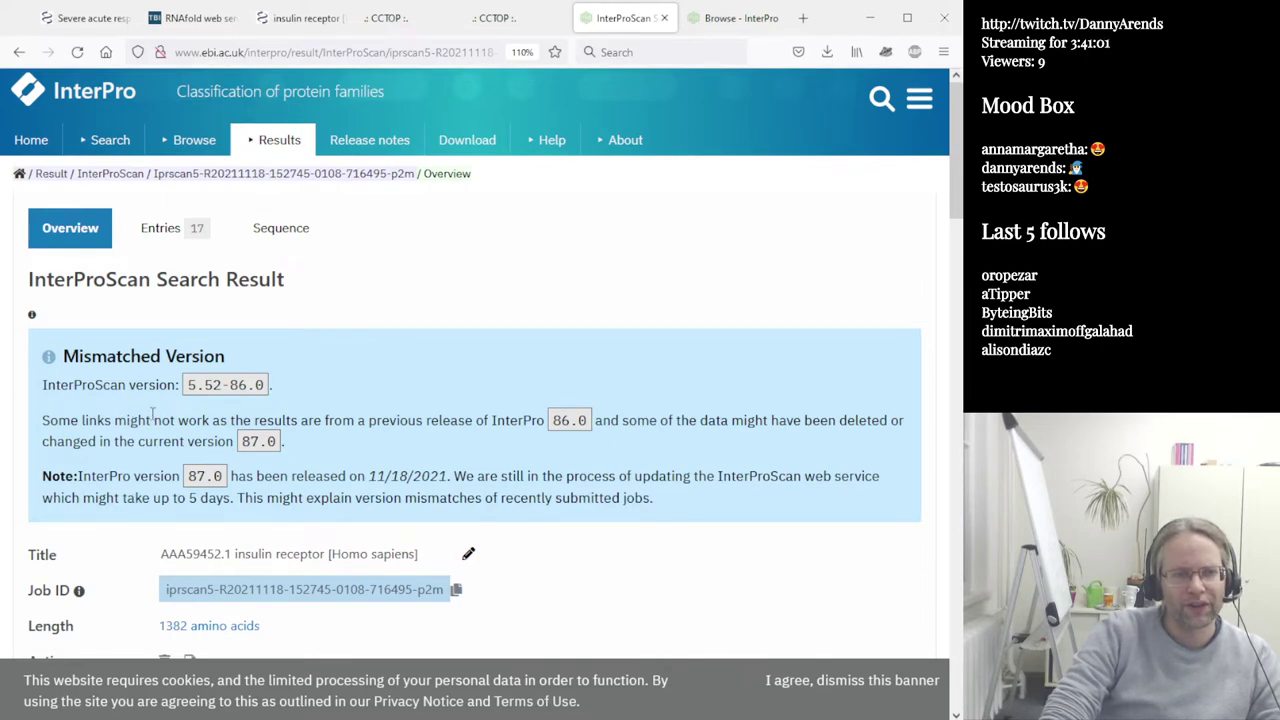
pyautogui.scroll(-5, 153, 413)
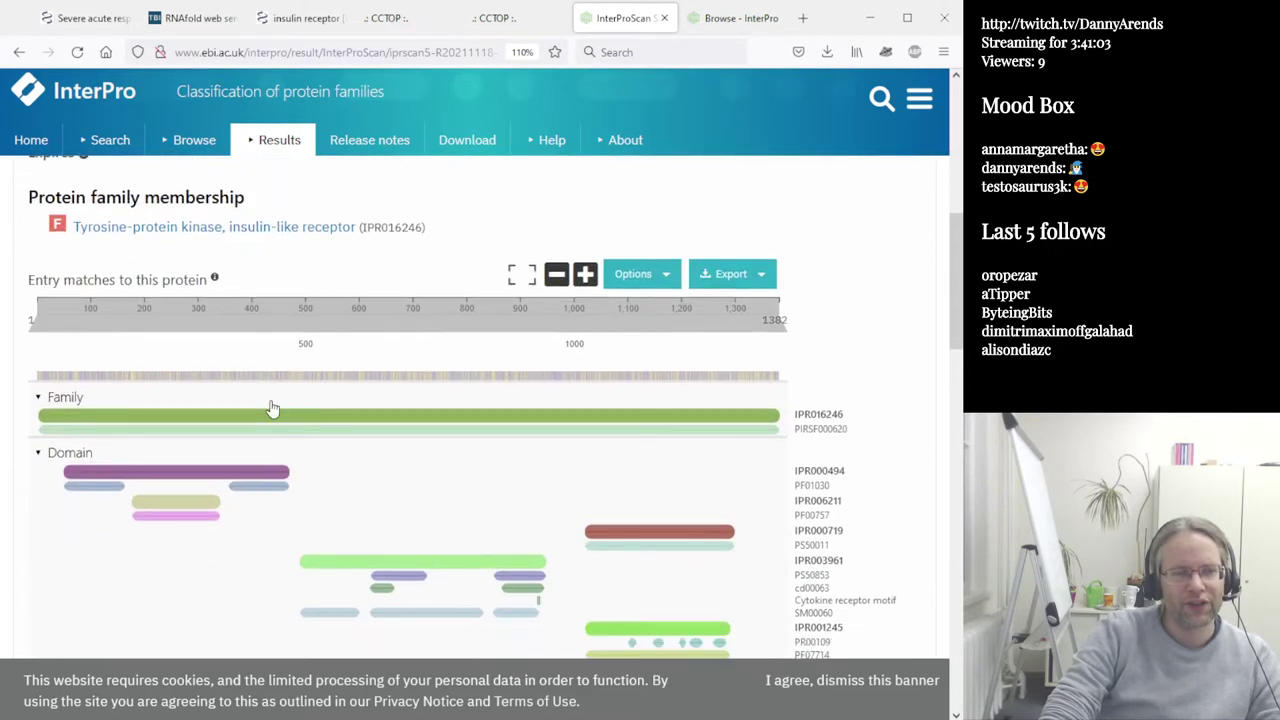
pyautogui.scroll(3, 223, 364)
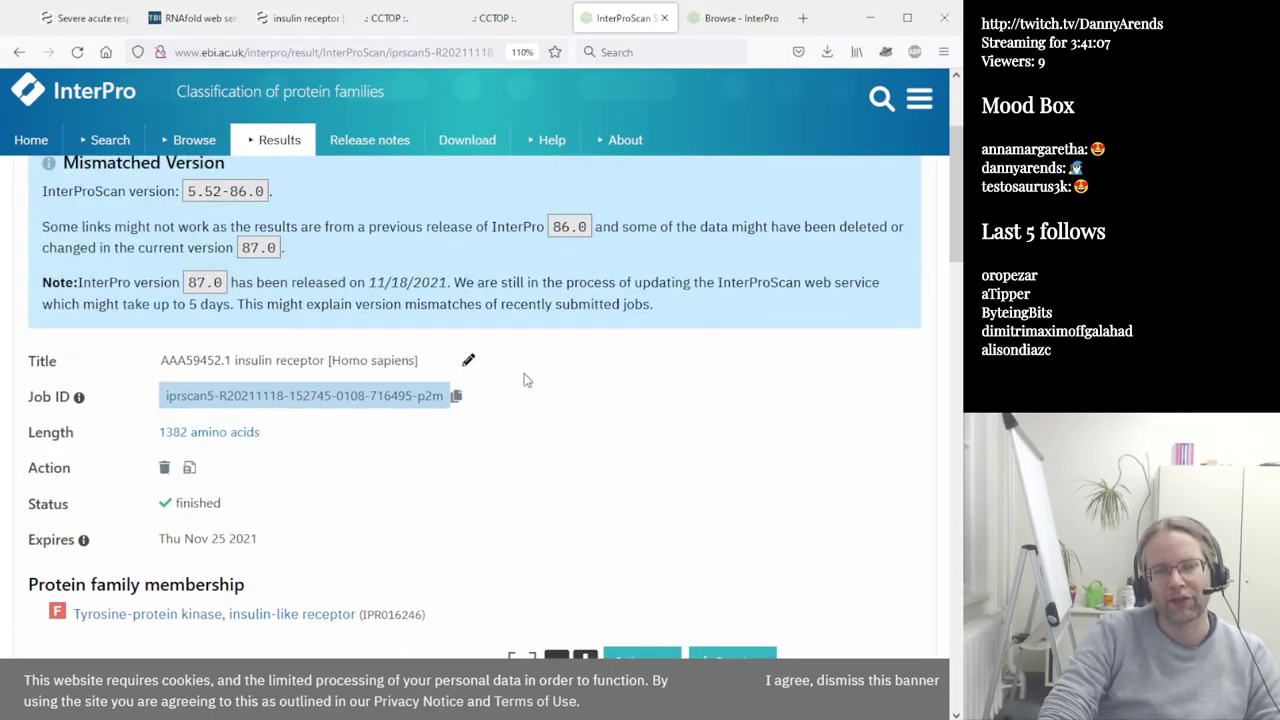
pyautogui.scroll(-4, 419, 395)
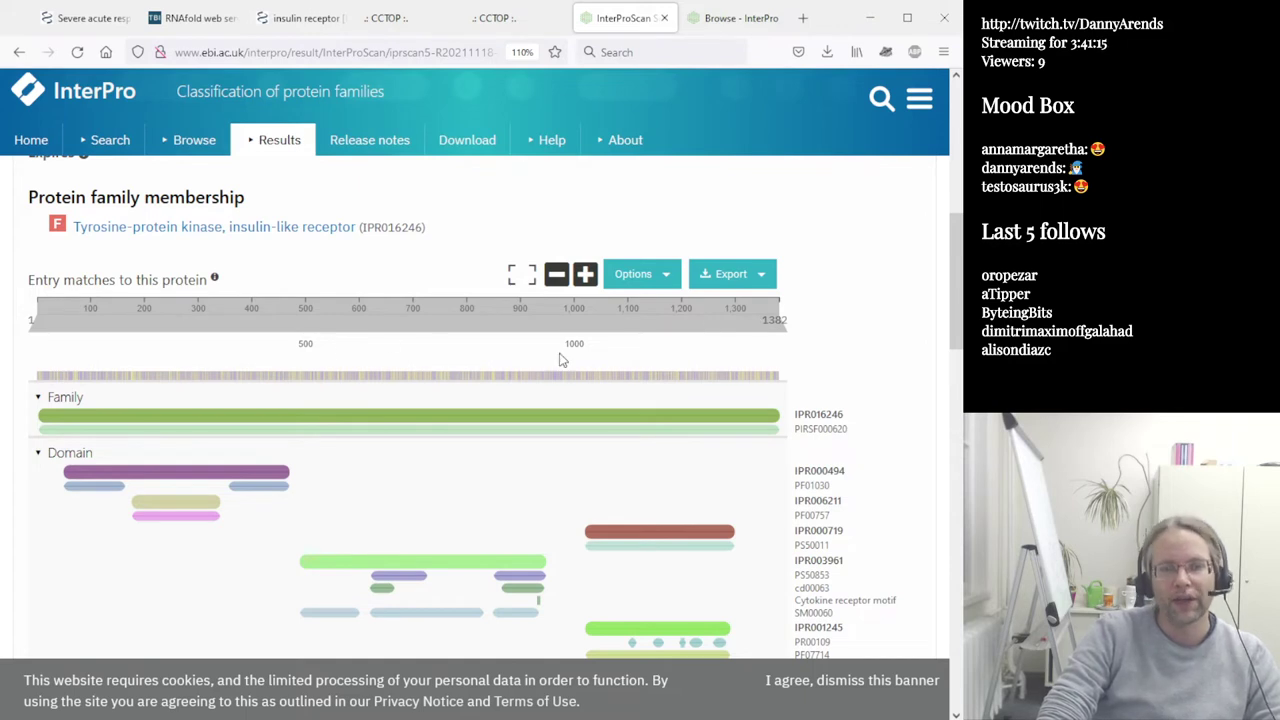
# Inspect the details of family match IPR016246 and of domain matches IPR000494, PF01030, IPR006211 and IPR003961.
pyautogui.moveTo(537, 425)
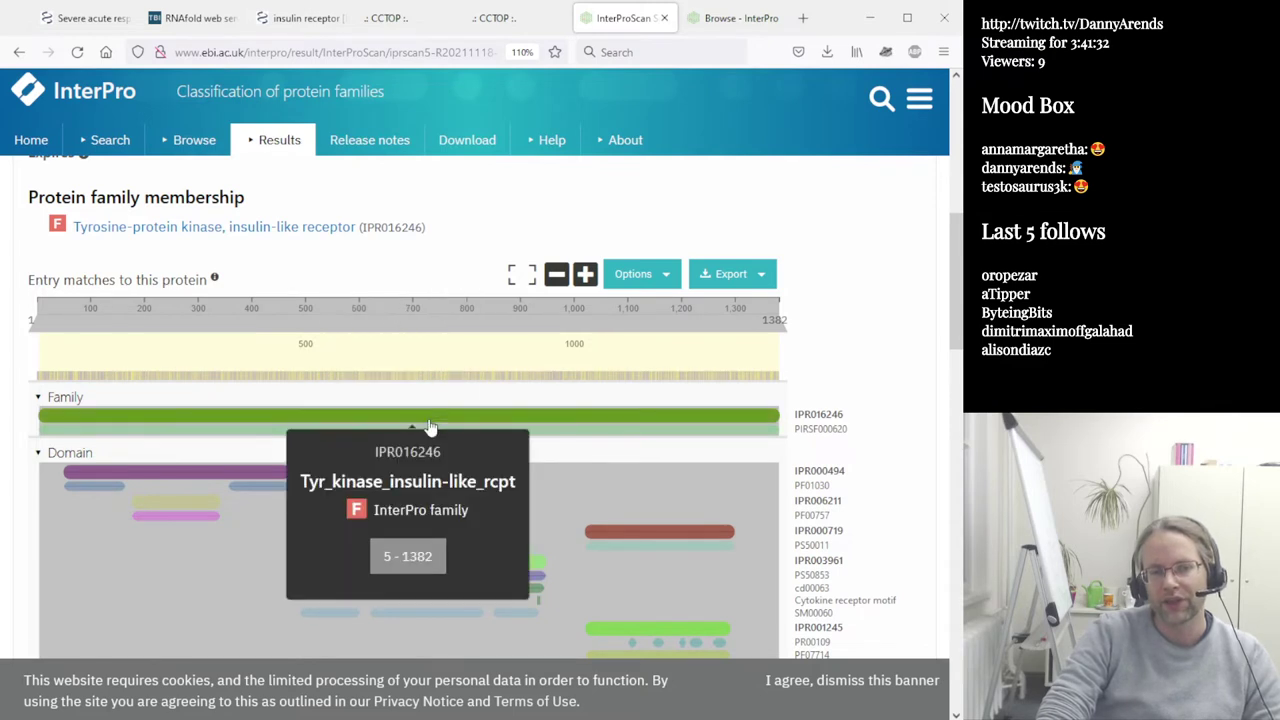
pyautogui.moveTo(430, 441)
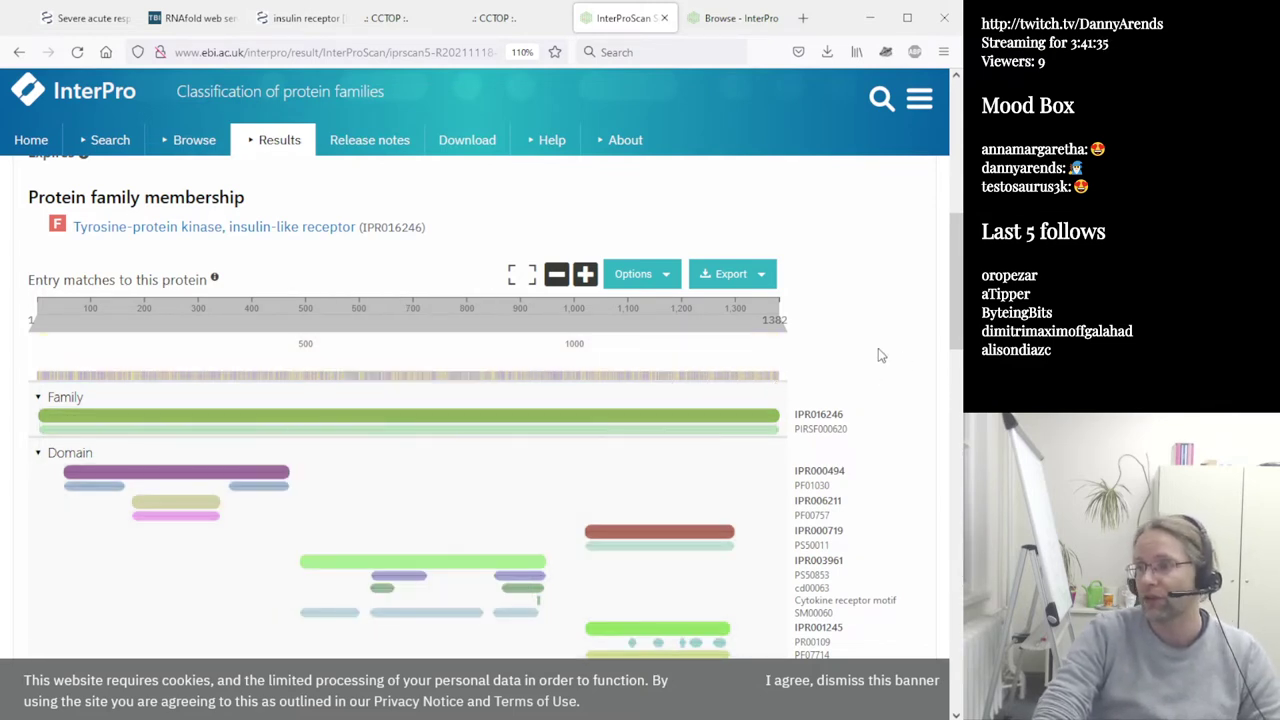
pyautogui.scroll(-2, 876, 345)
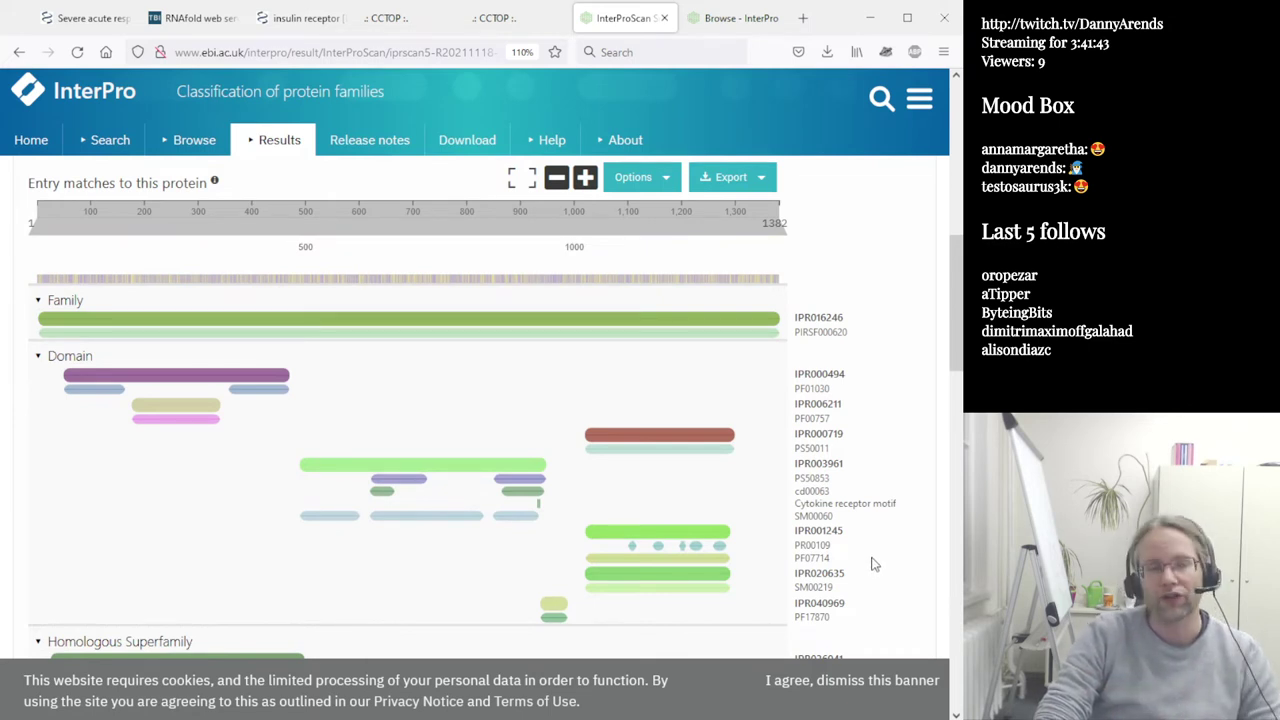
pyautogui.moveTo(186, 383)
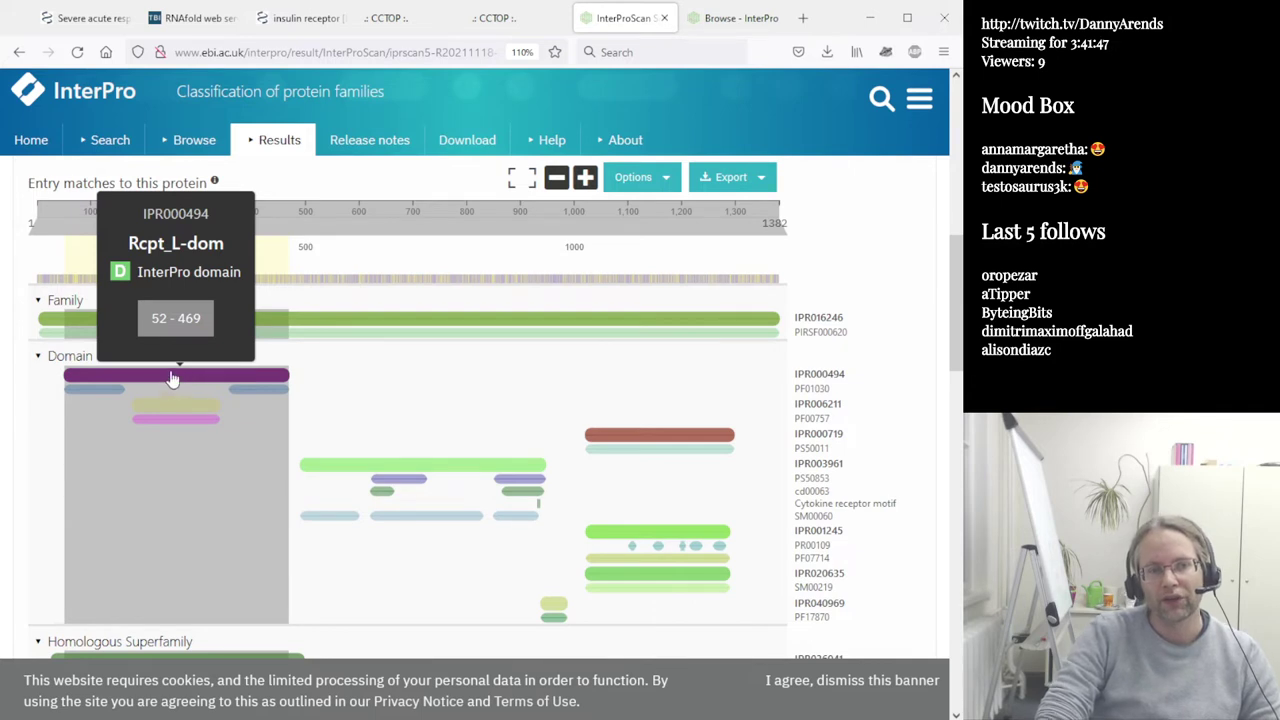
pyautogui.moveTo(105, 398)
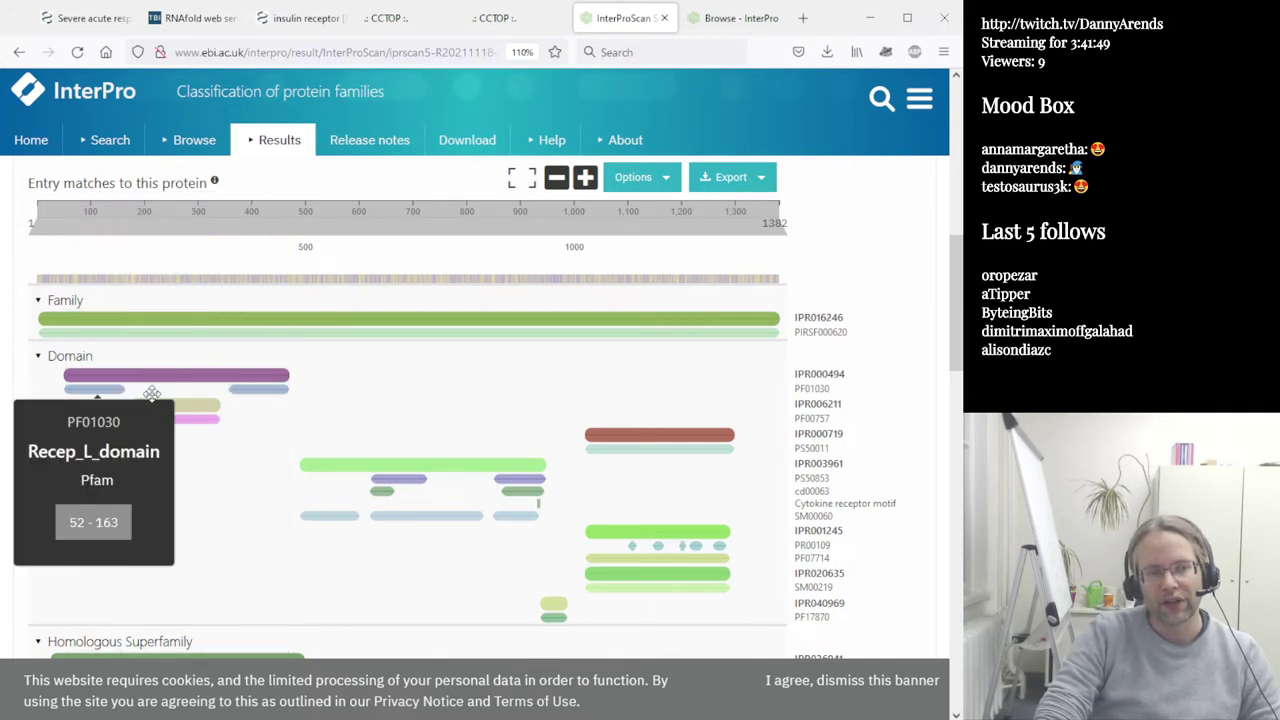
pyautogui.moveTo(186, 414)
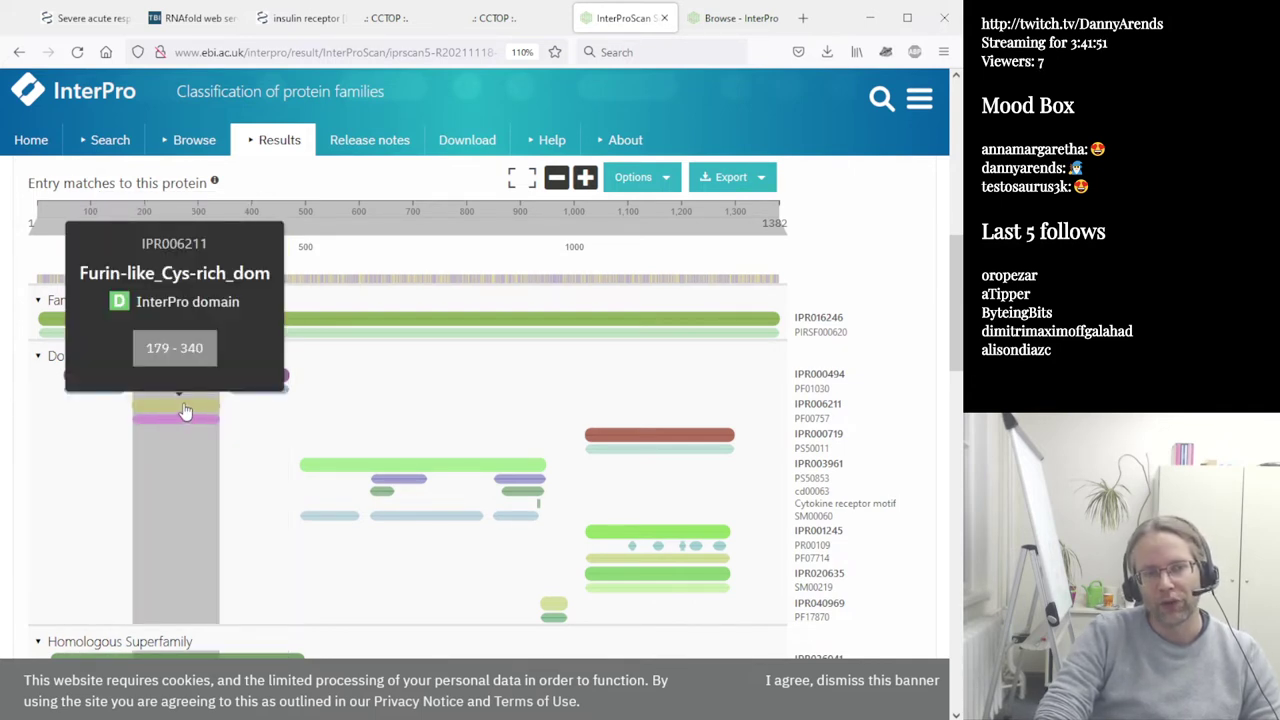
pyautogui.moveTo(144, 383)
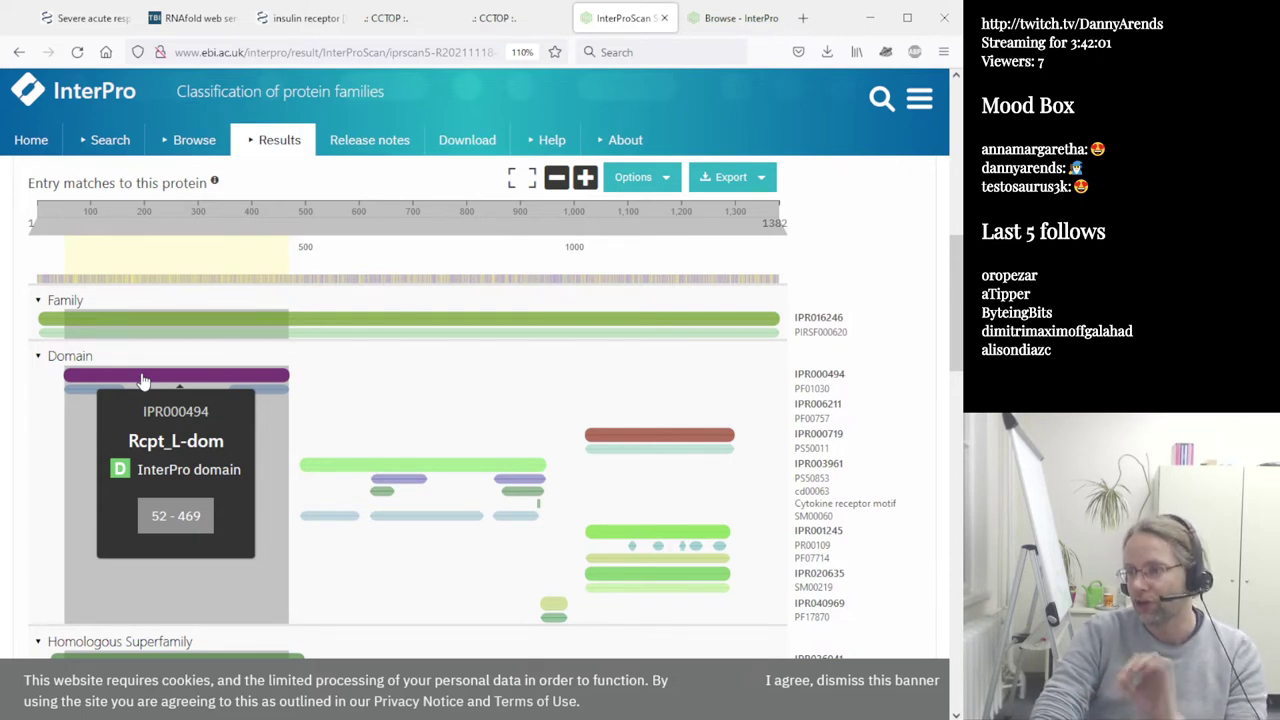
pyautogui.moveTo(420, 467)
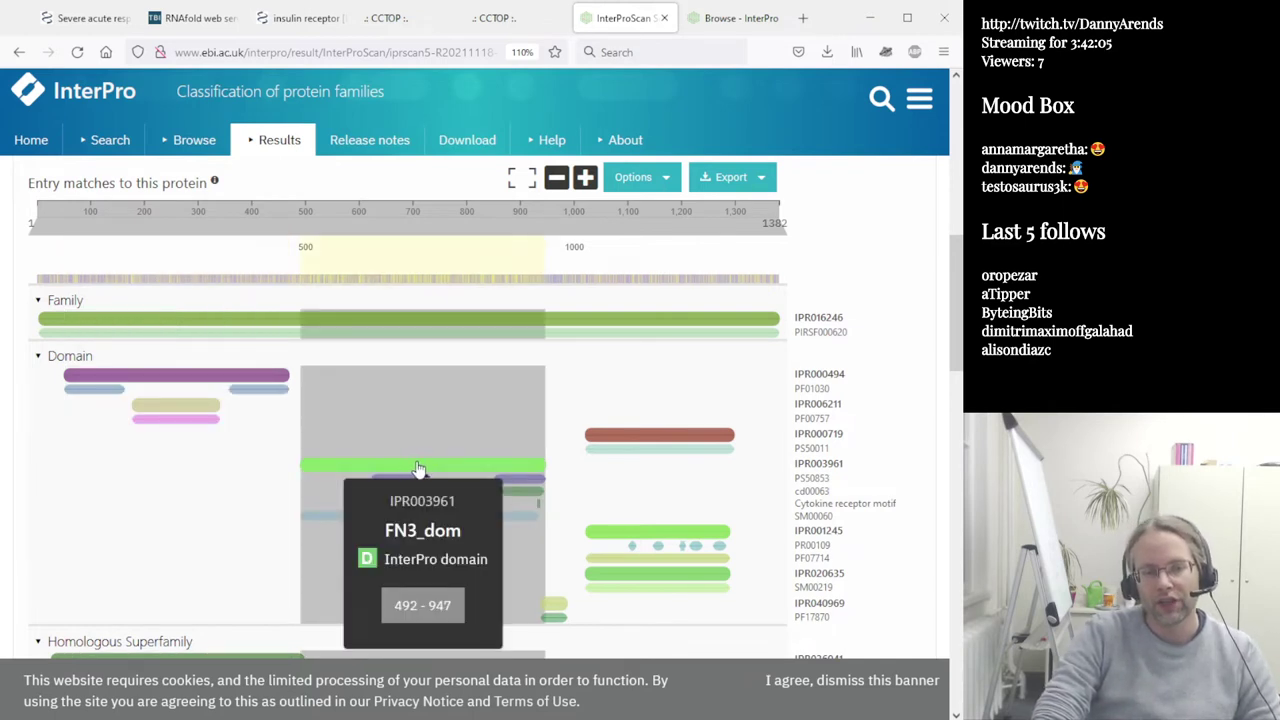
# Examine the homologous superfamily, repeat, conserved site, active site and binding site matches along the protein.
pyautogui.scroll(-2, 418, 468)
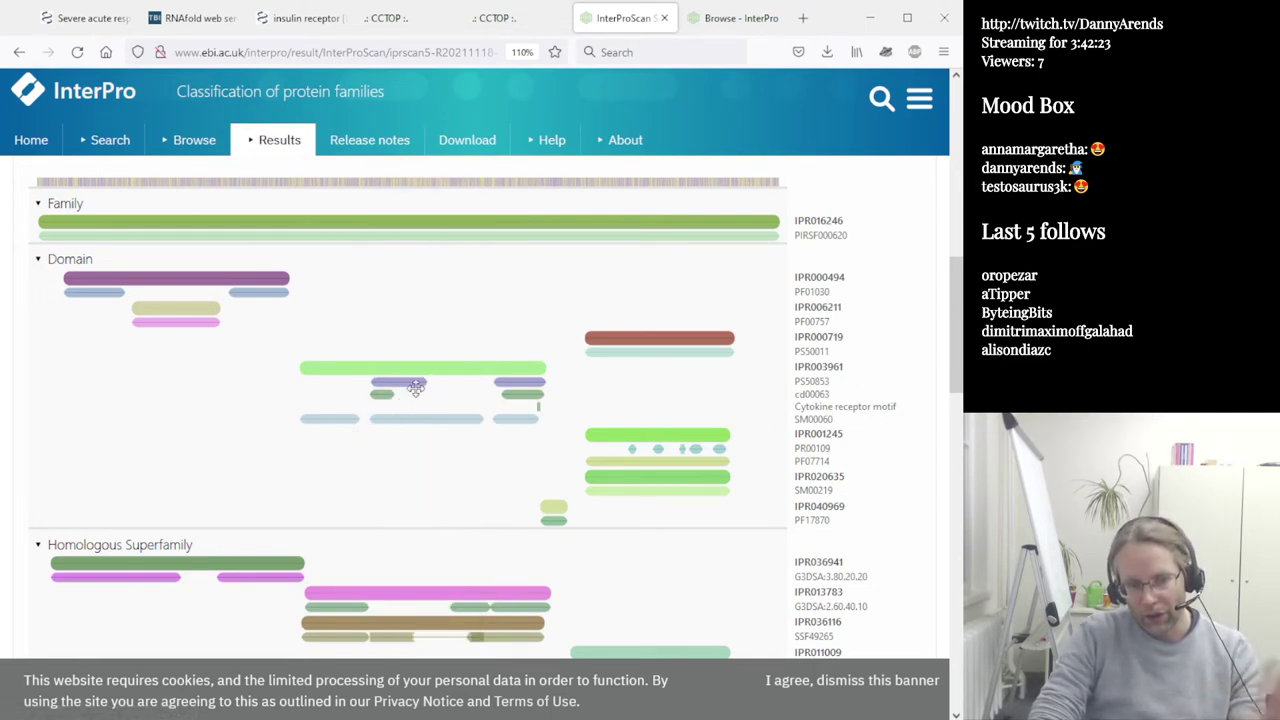
pyautogui.scroll(-3, 423, 300)
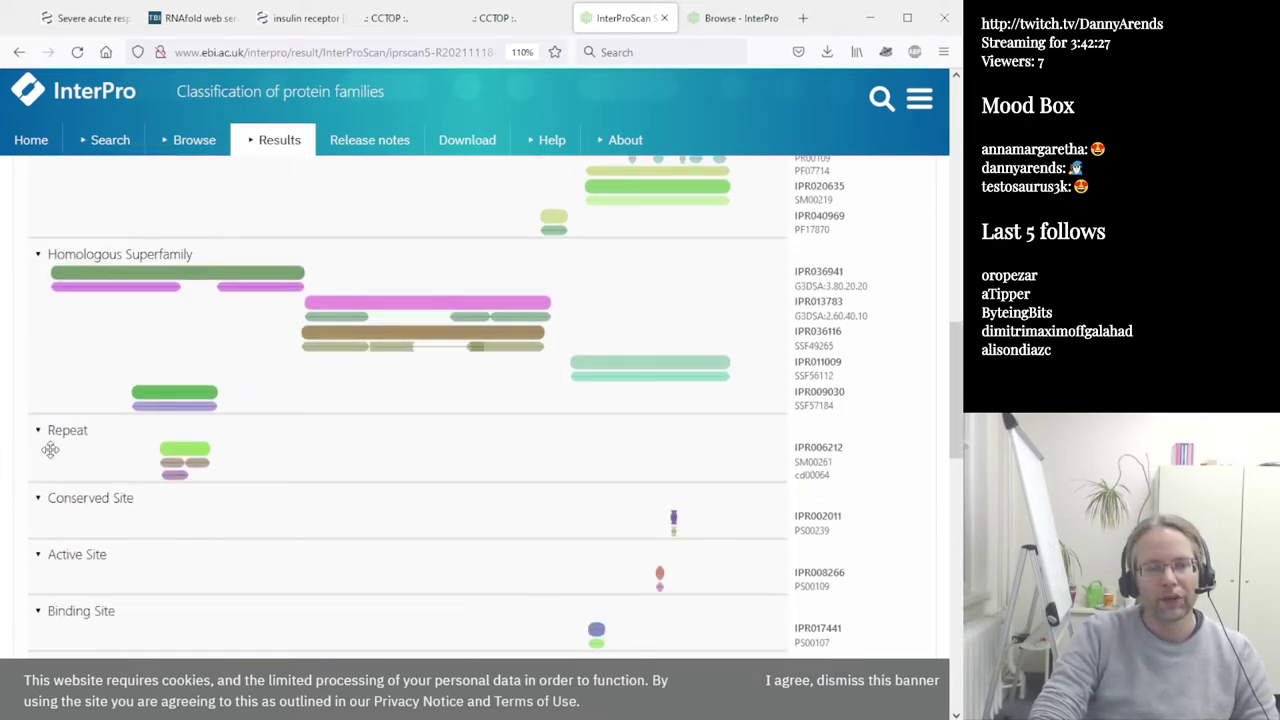
pyautogui.moveTo(182, 456)
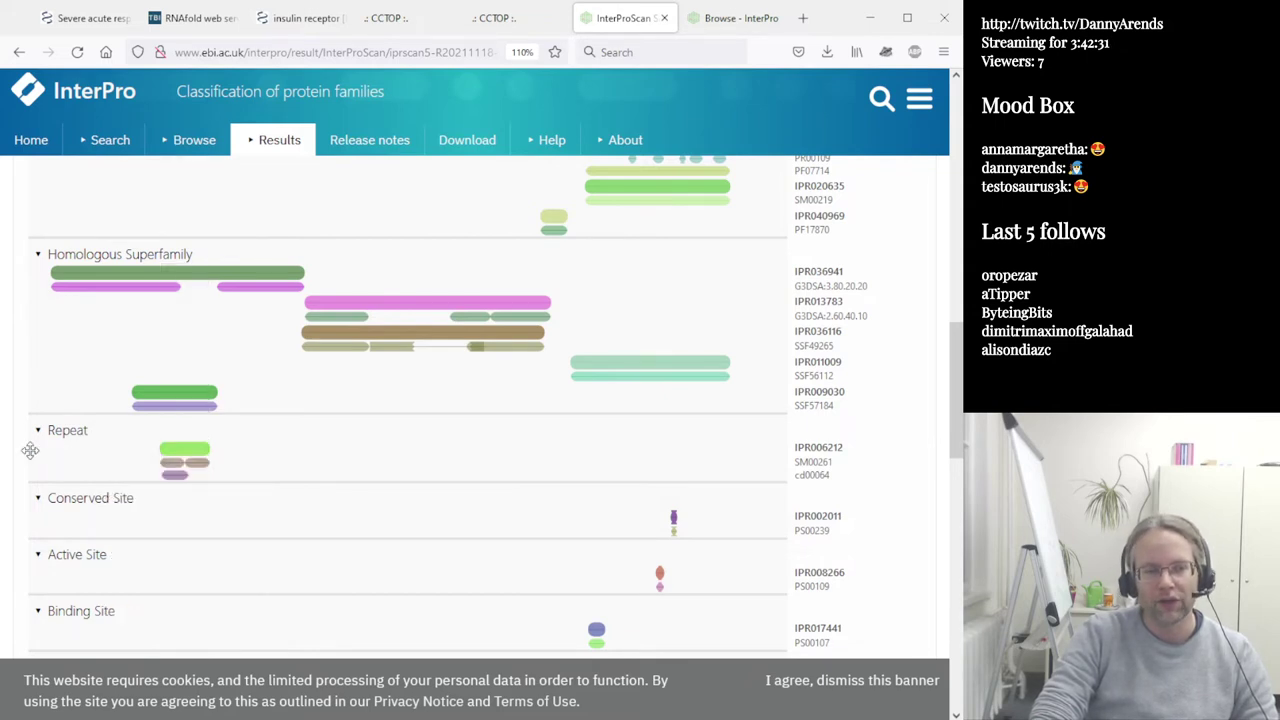
pyautogui.scroll(-2, 30, 450)
pyautogui.moveTo(667, 418)
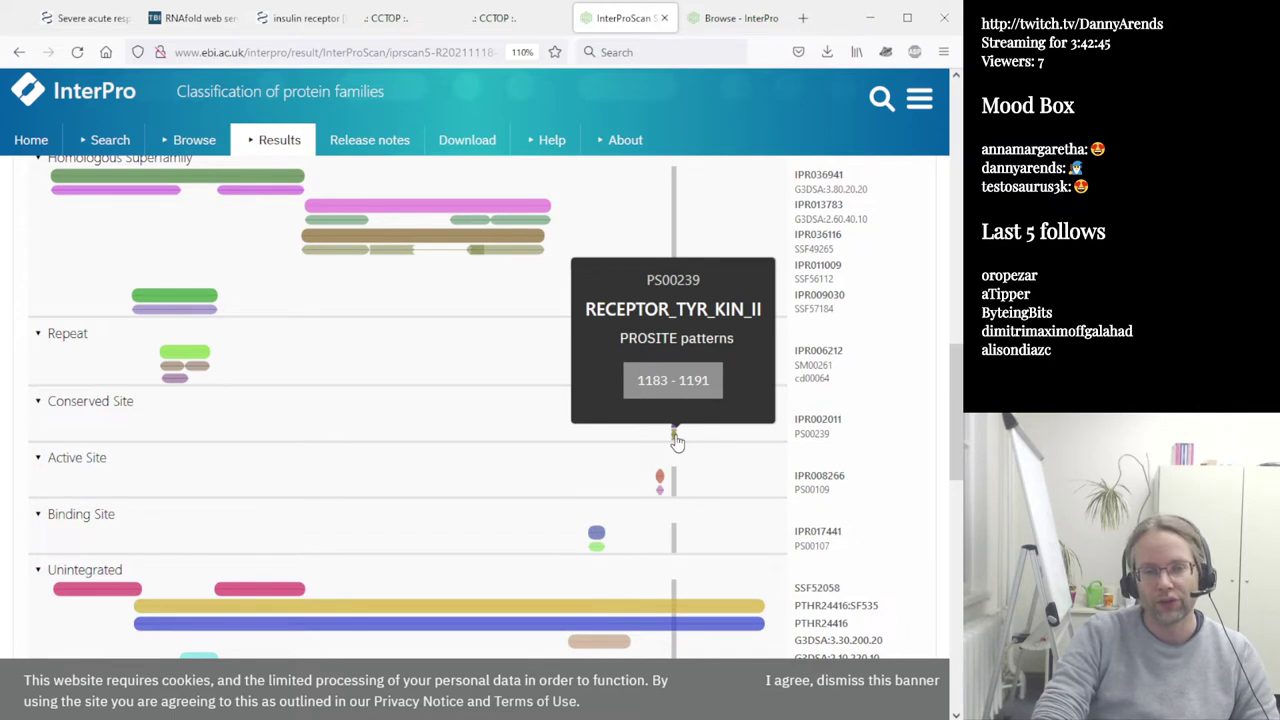
pyautogui.moveTo(660, 483)
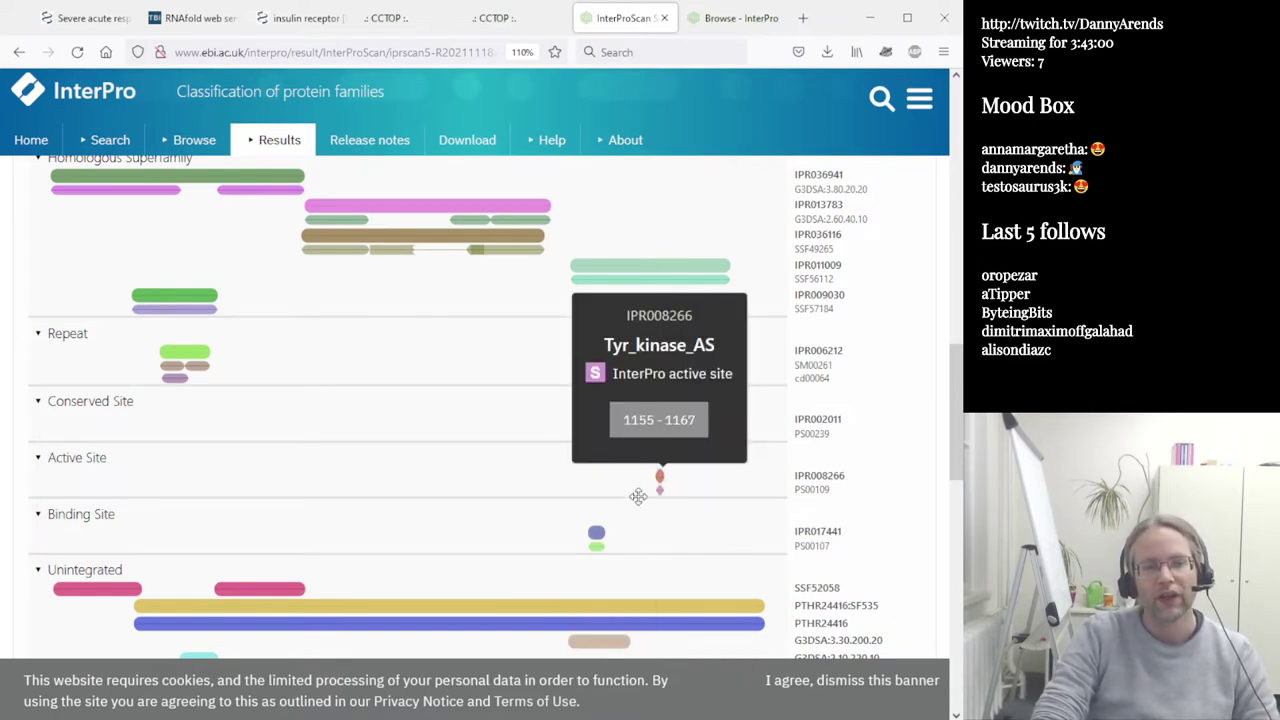
pyautogui.moveTo(597, 538)
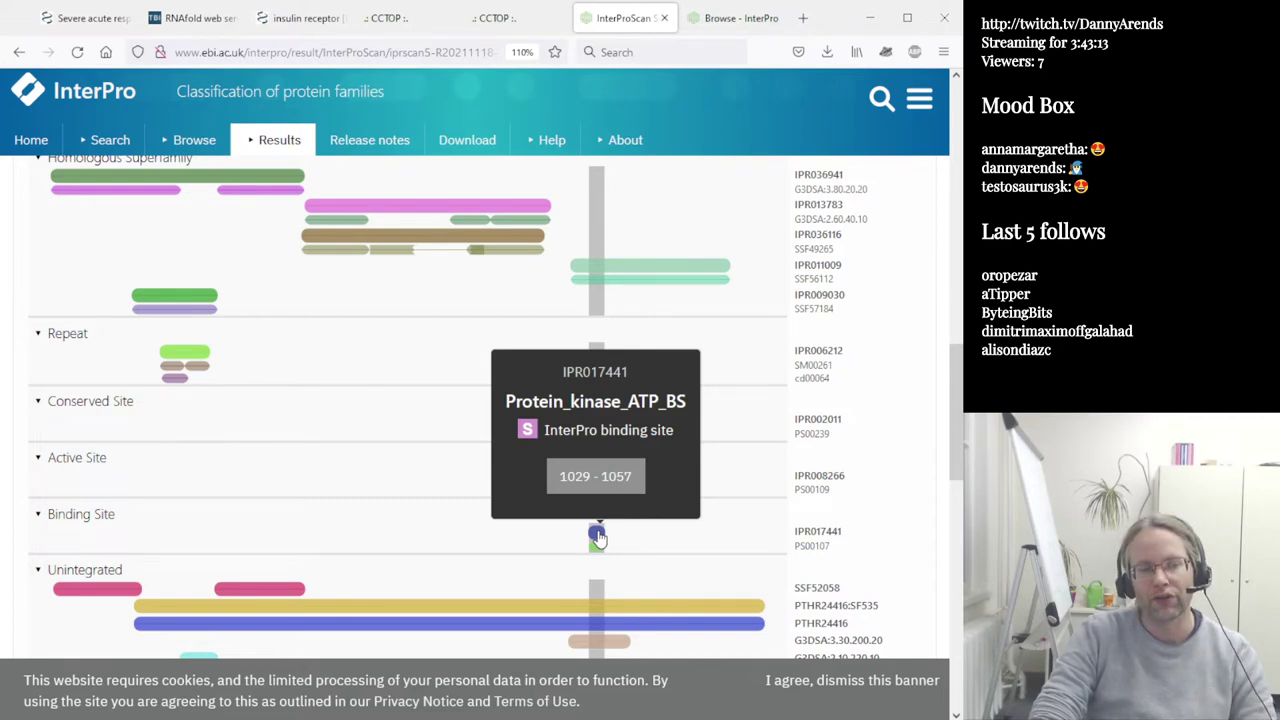
# Examine the unintegrated matches, the transmembrane and non-cytoplasmic domain predictions, and the GO terms of the result.
pyautogui.scroll(-3, 597, 537)
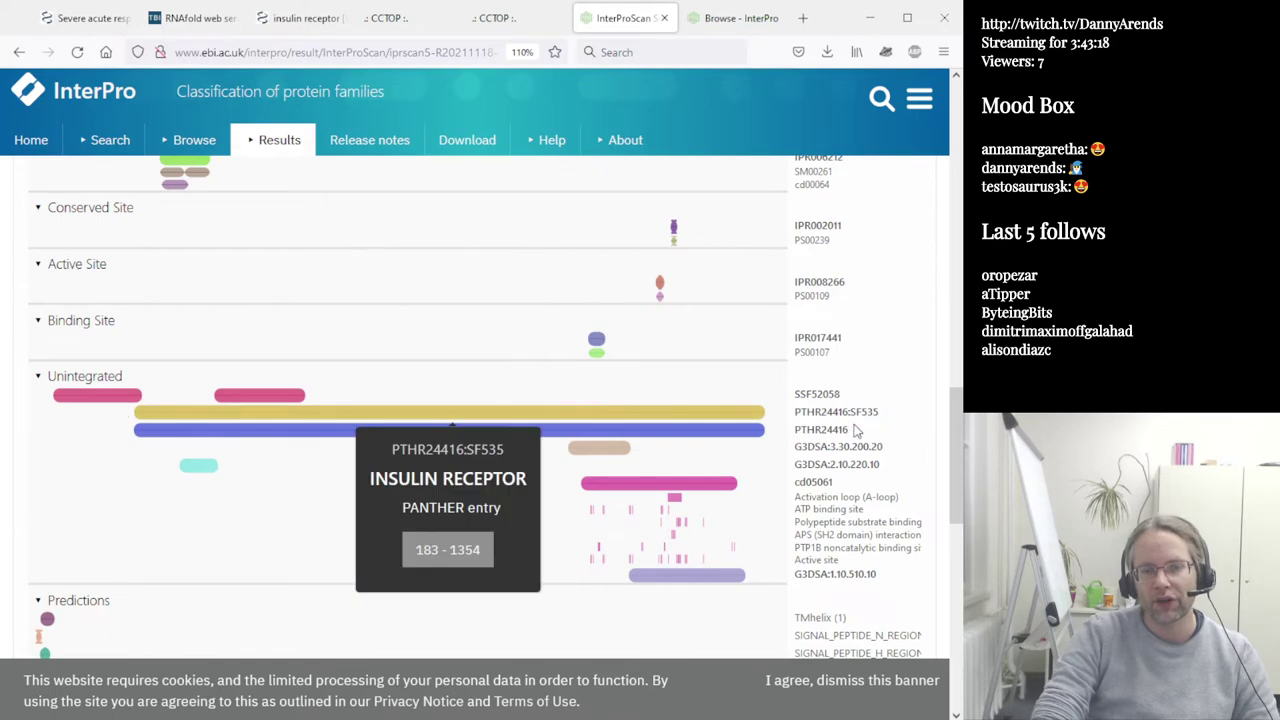
pyautogui.scroll(-5, 855, 470)
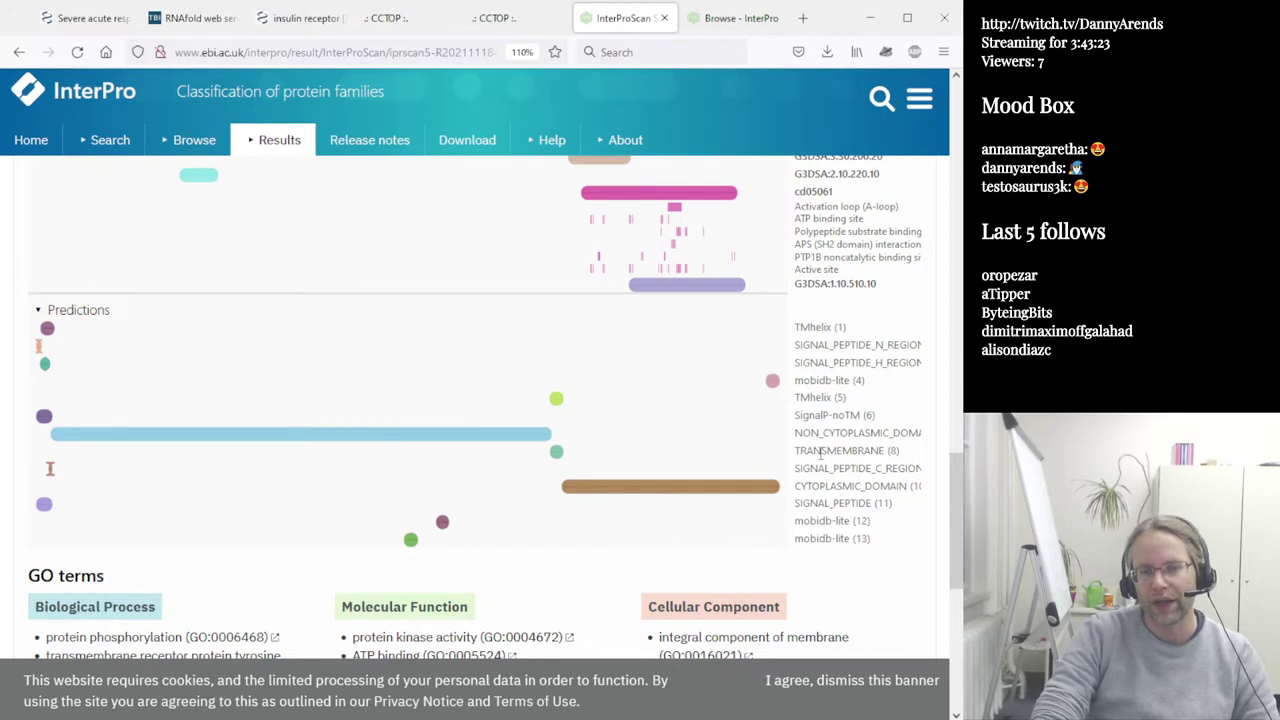
pyautogui.moveTo(557, 456)
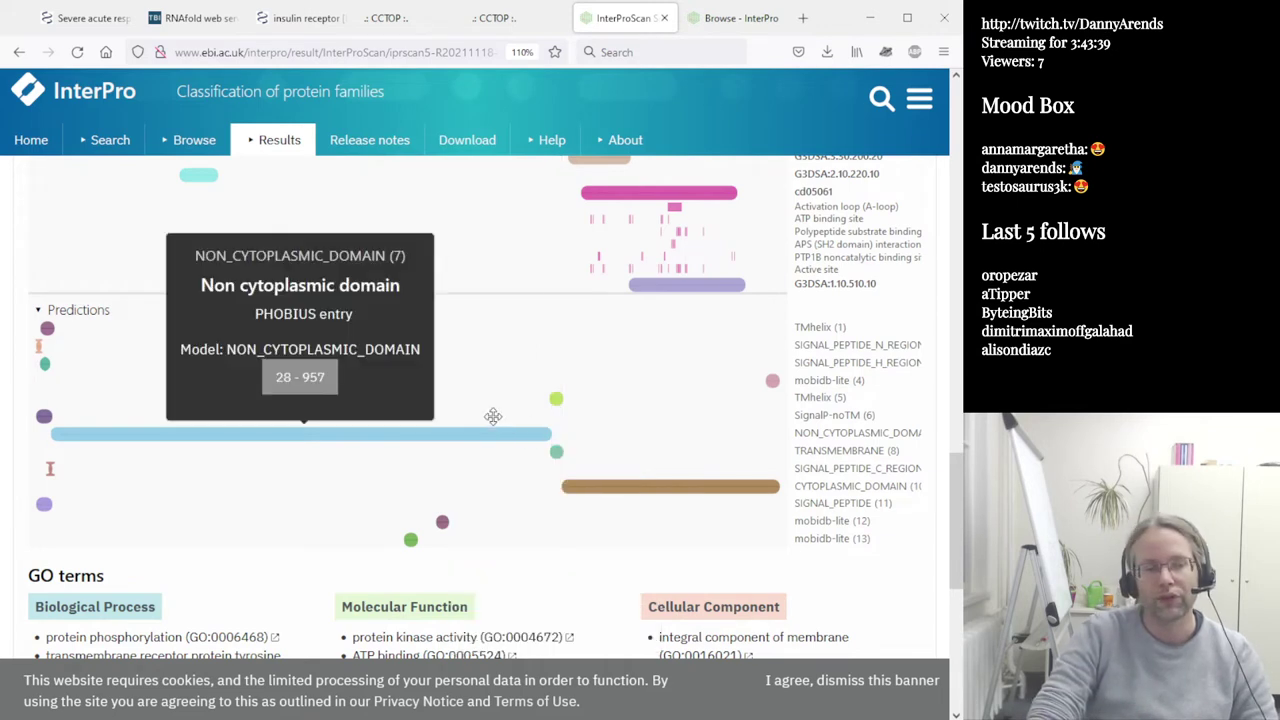
pyautogui.scroll(-2, 475, 420)
pyautogui.scroll(-2, 475, 420)
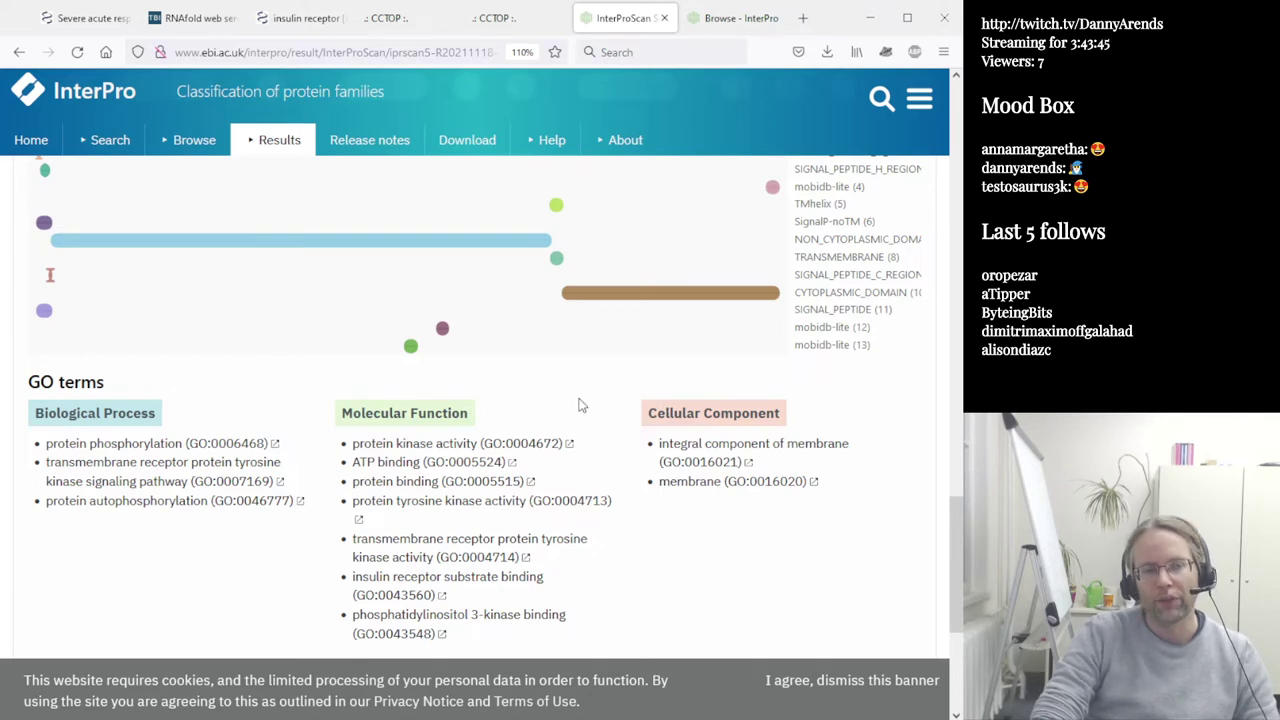
pyautogui.scroll(-7, 654, 422)
pyautogui.scroll(9, 652, 418)
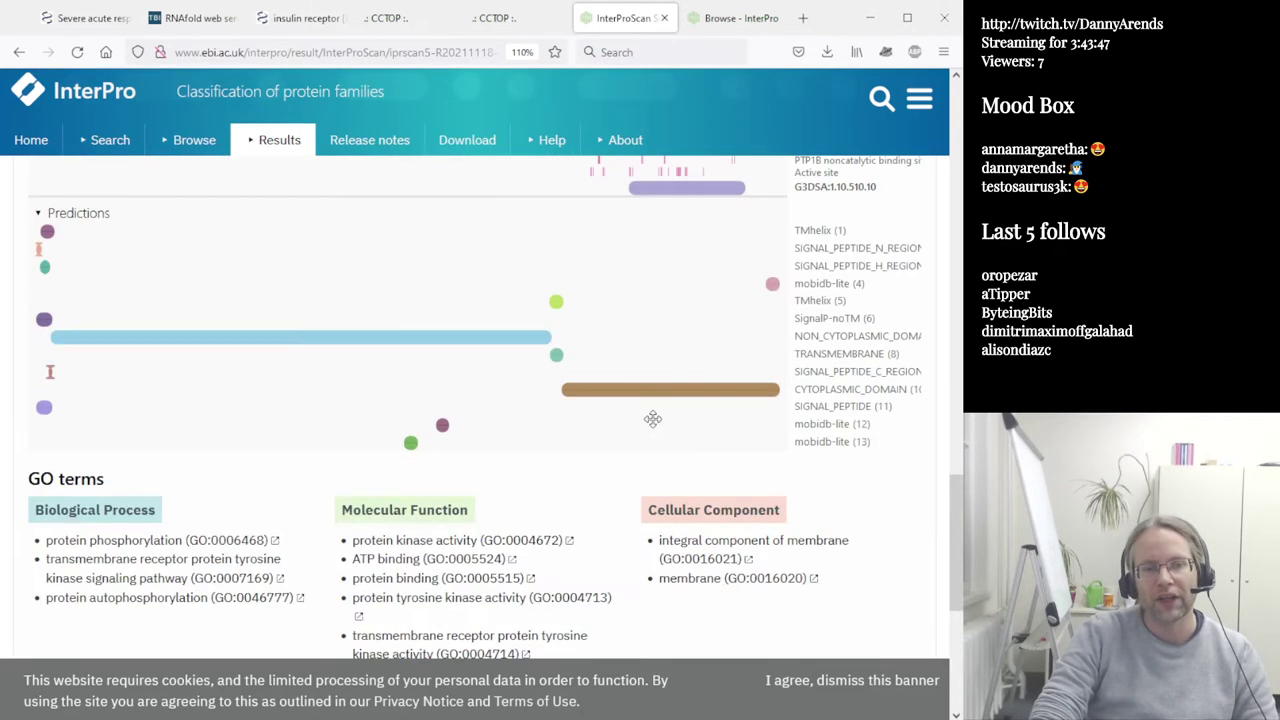
# Show residues 980–1382 of the predicted cytoplasmic domain highlighted in the protein sequence and look through the sequence page.
pyautogui.moveTo(679, 397)
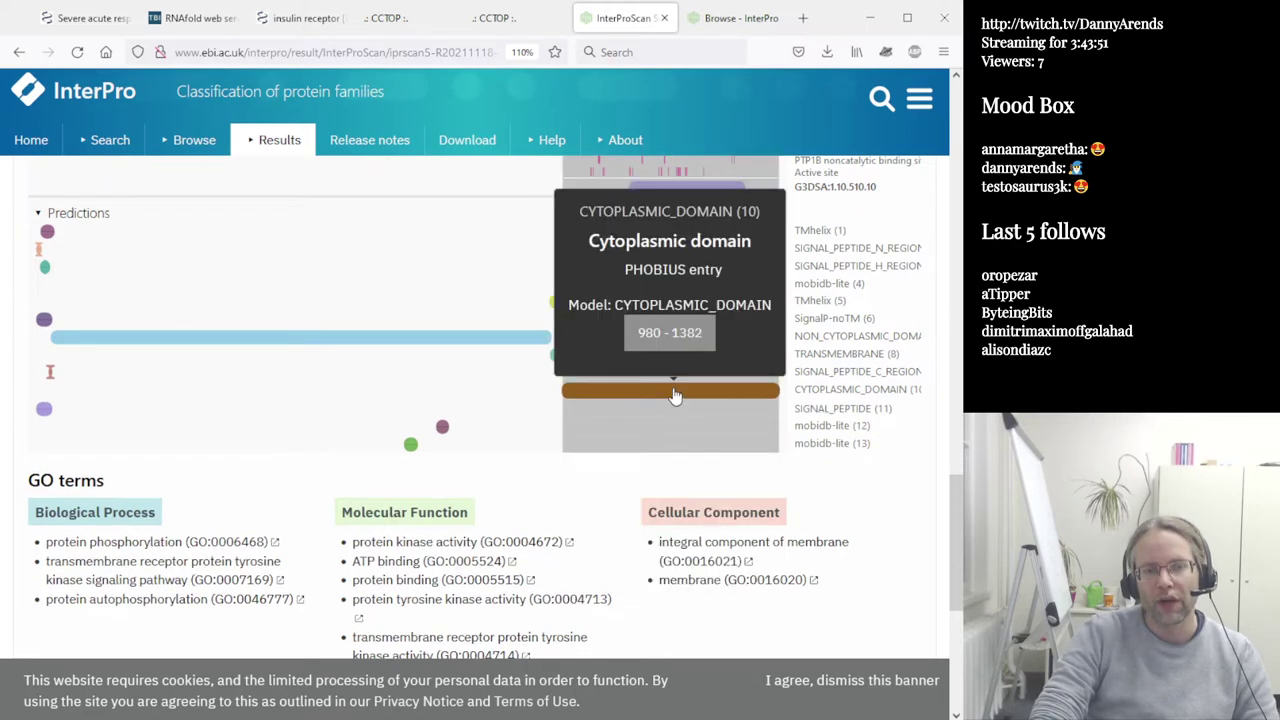
pyautogui.click(675, 337)
pyautogui.scroll(-5, 551, 451)
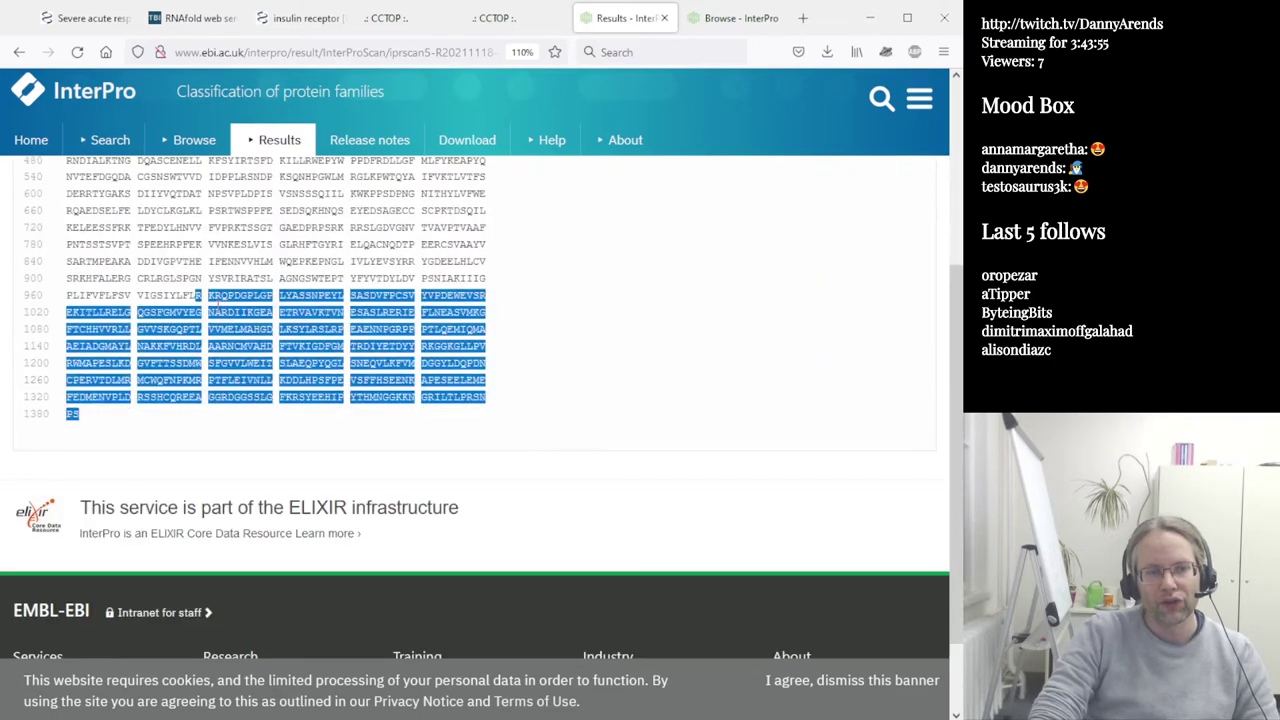
pyautogui.scroll(5, 740, 372)
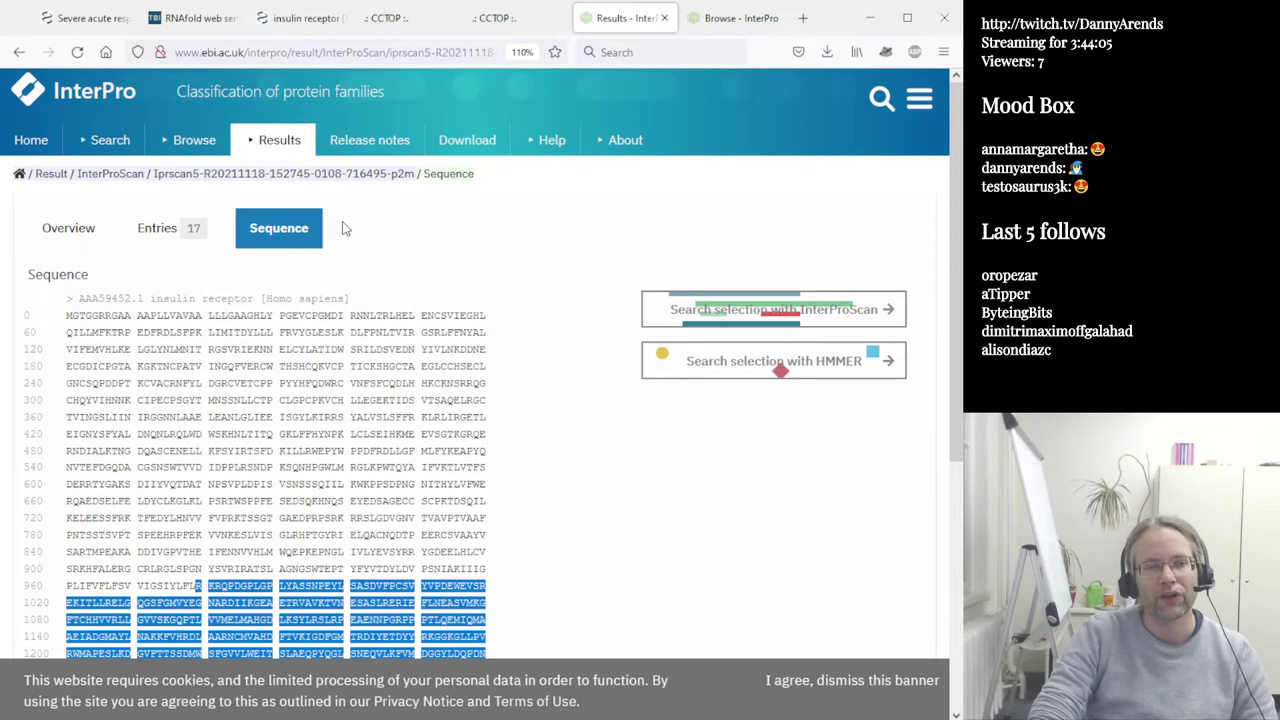
pyautogui.scroll(-3, 571, 366)
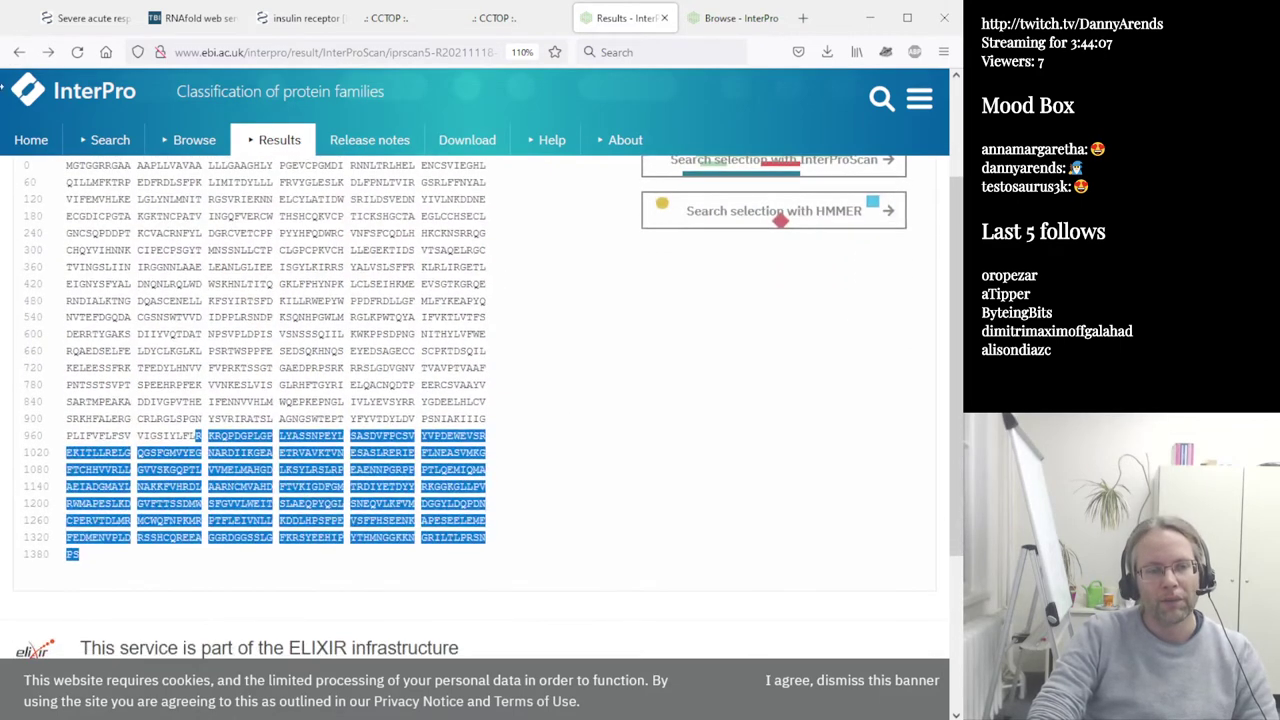
pyautogui.scroll(3, 437, 313)
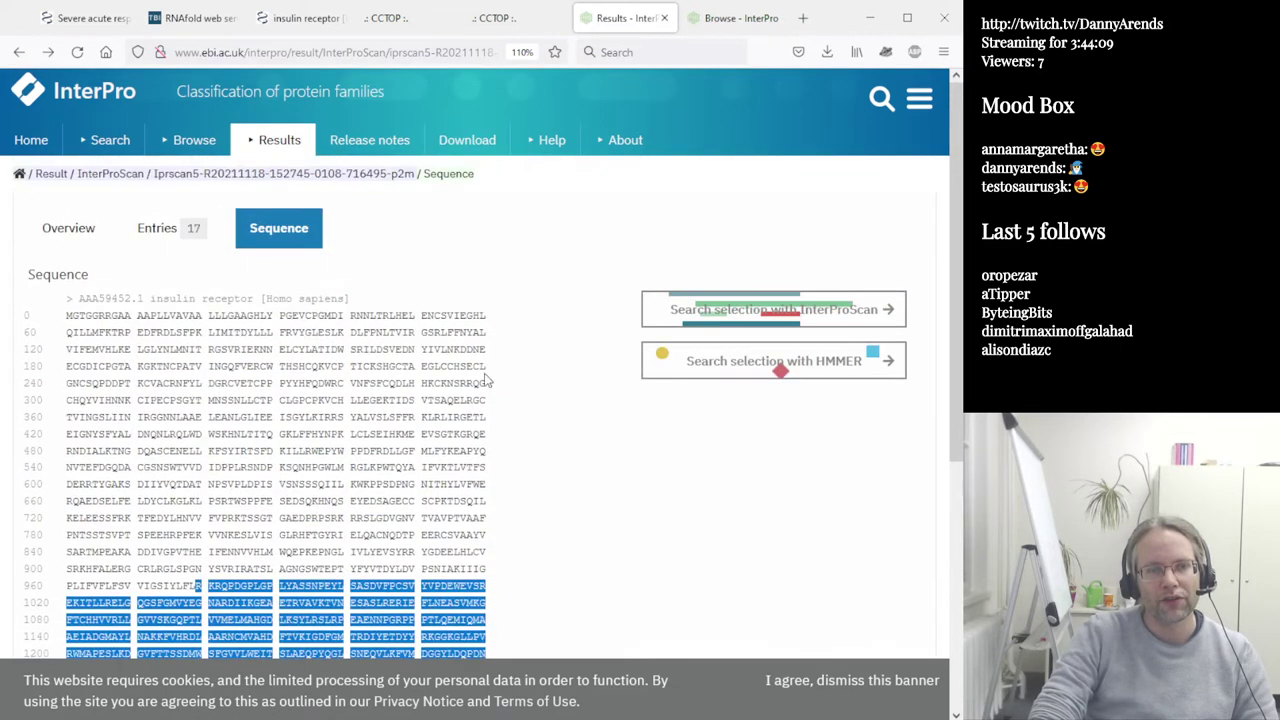
# Return to the result overview and show binding site IPR017441, residues 1029–1057, highlighted in the protein sequence.
pyautogui.click(128, 168)
pyautogui.scroll(-5, 380, 257)
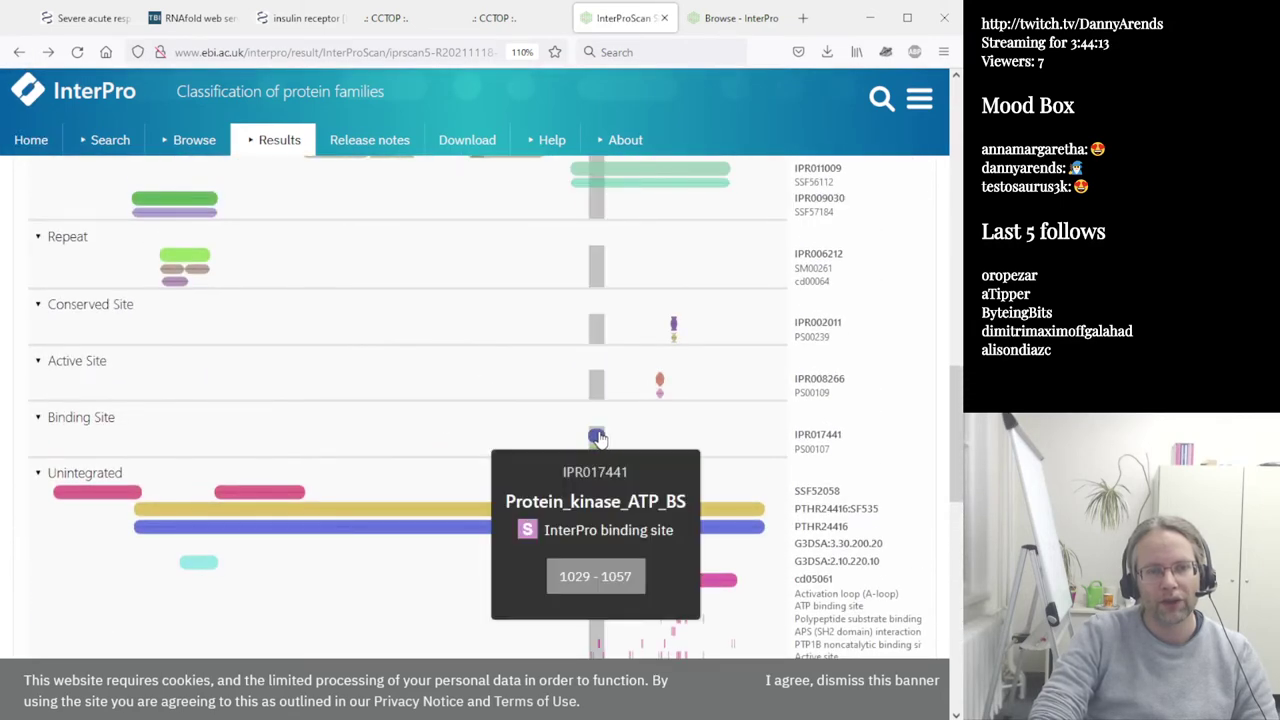
pyautogui.click(597, 437)
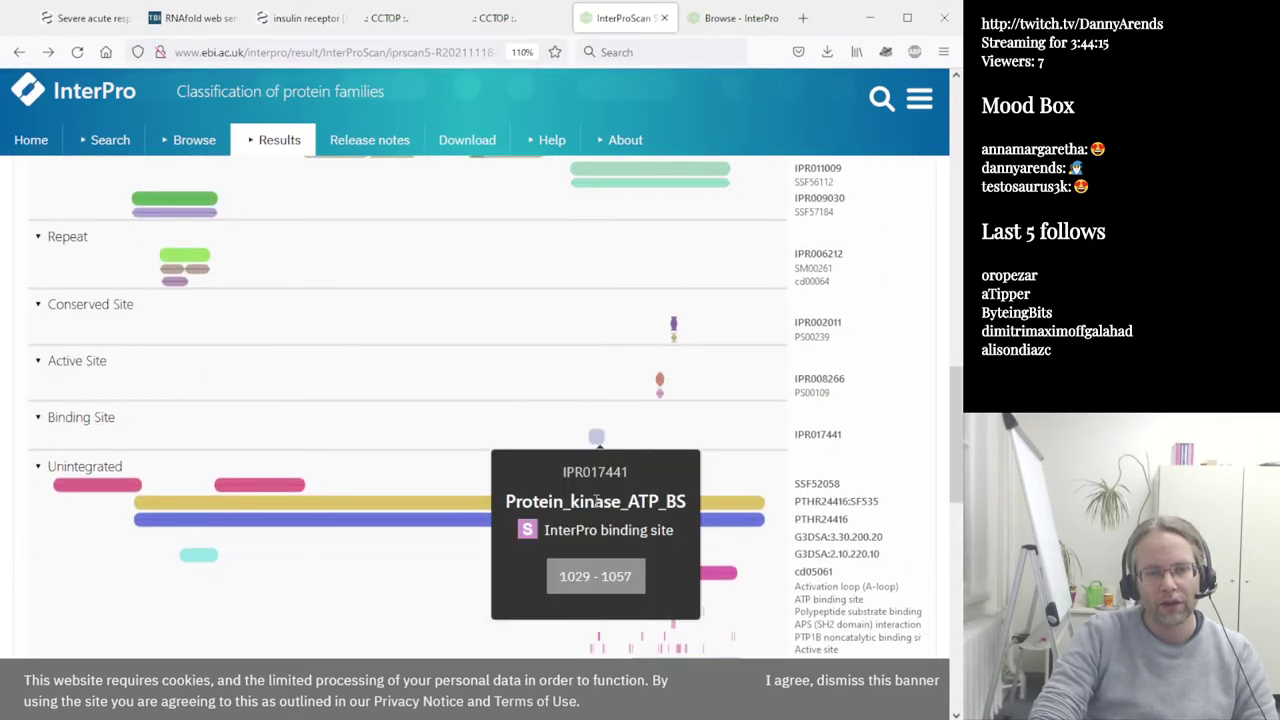
pyautogui.doubleClick(596, 528)
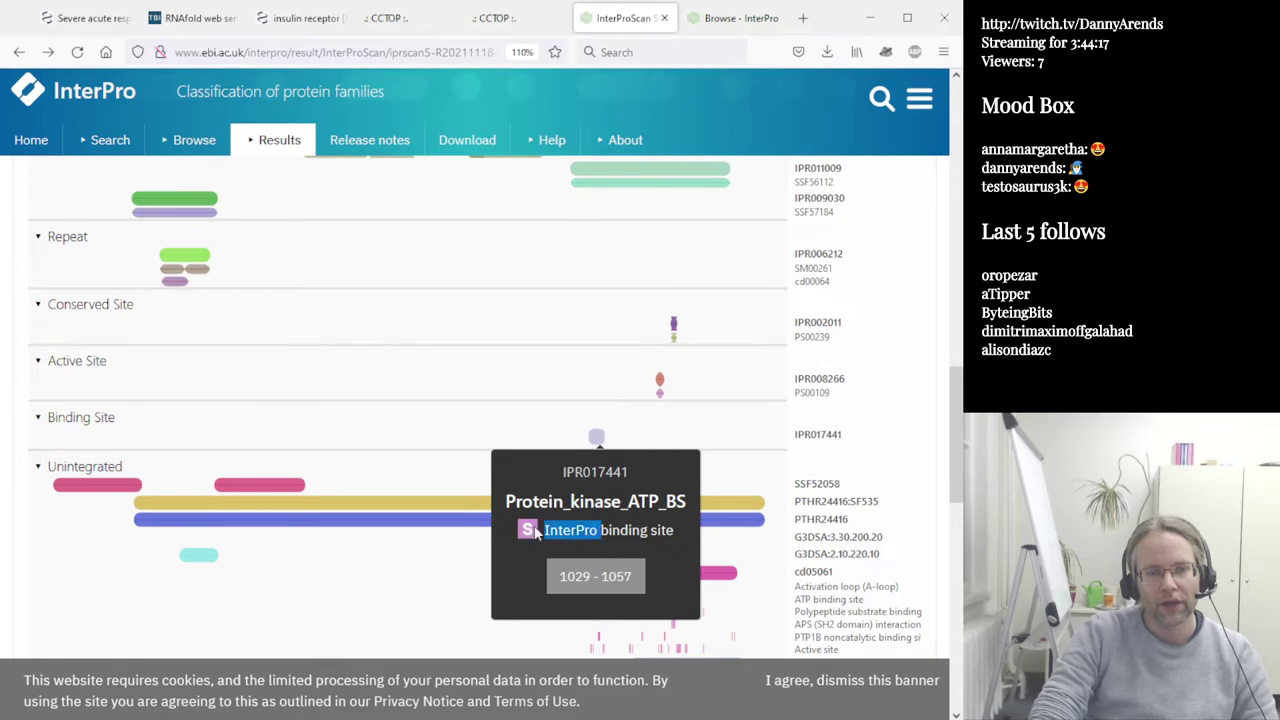
pyautogui.click(592, 578)
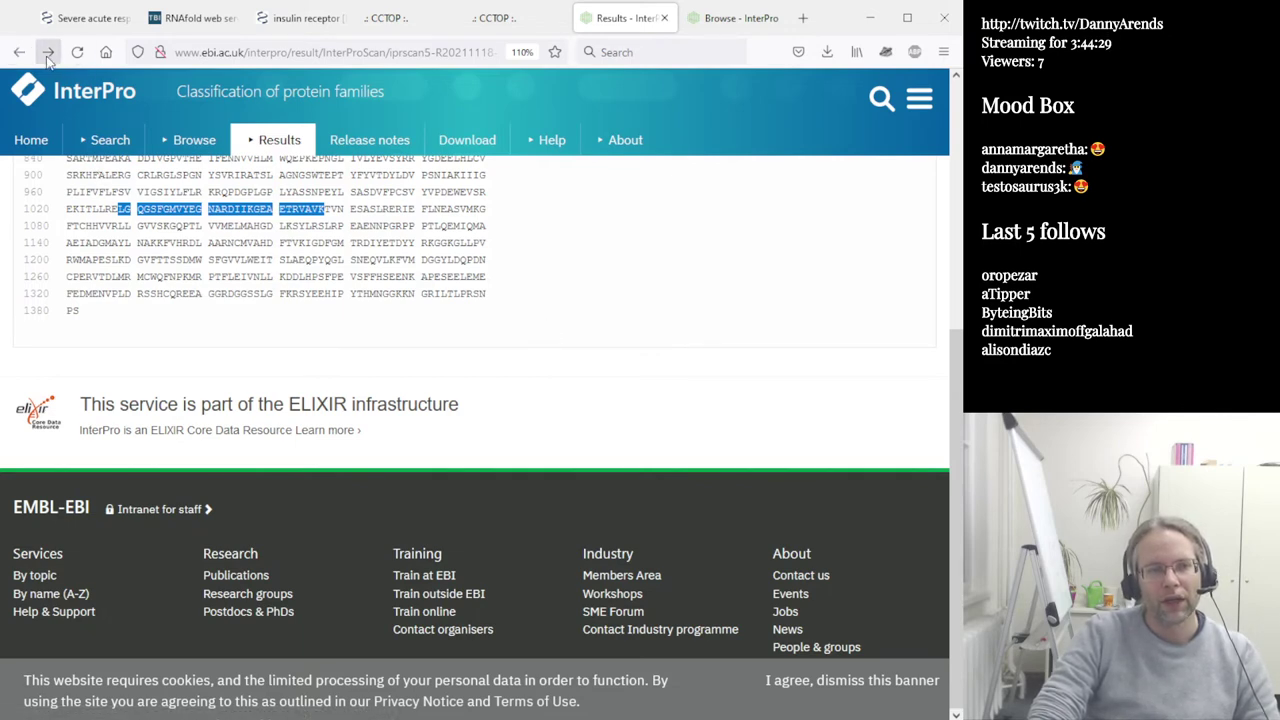
# Return to the InterProScan result, open the Receptor L-domain entry IPR000494 and read its description, references and cross references.
pyautogui.hotkey('alt', 'Left')
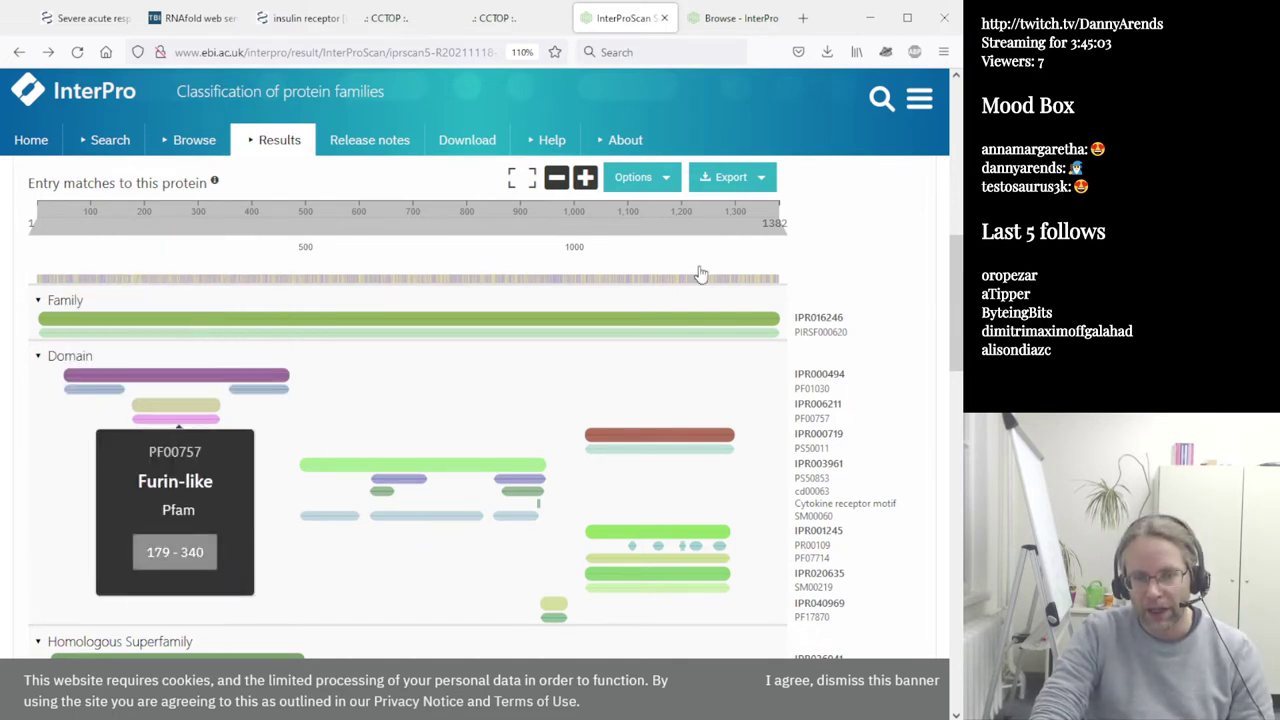
pyautogui.click(819, 377)
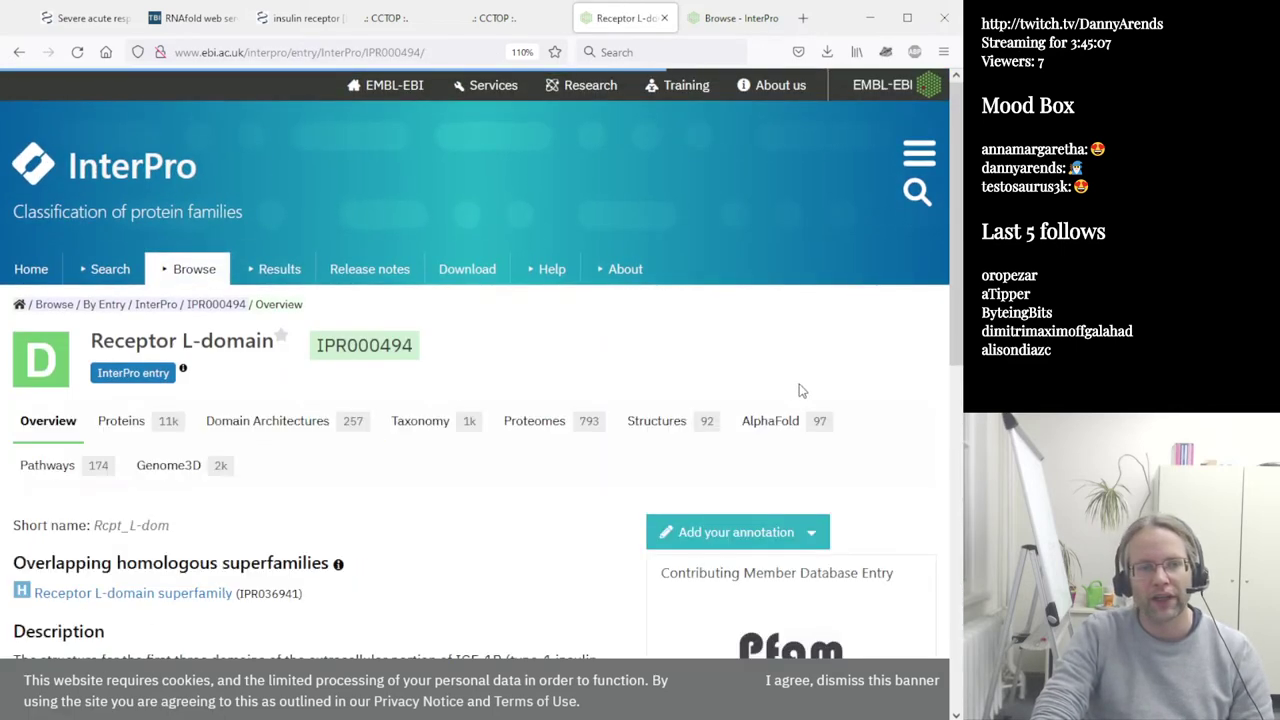
pyautogui.scroll(-3, 540, 383)
pyautogui.scroll(2, 343, 314)
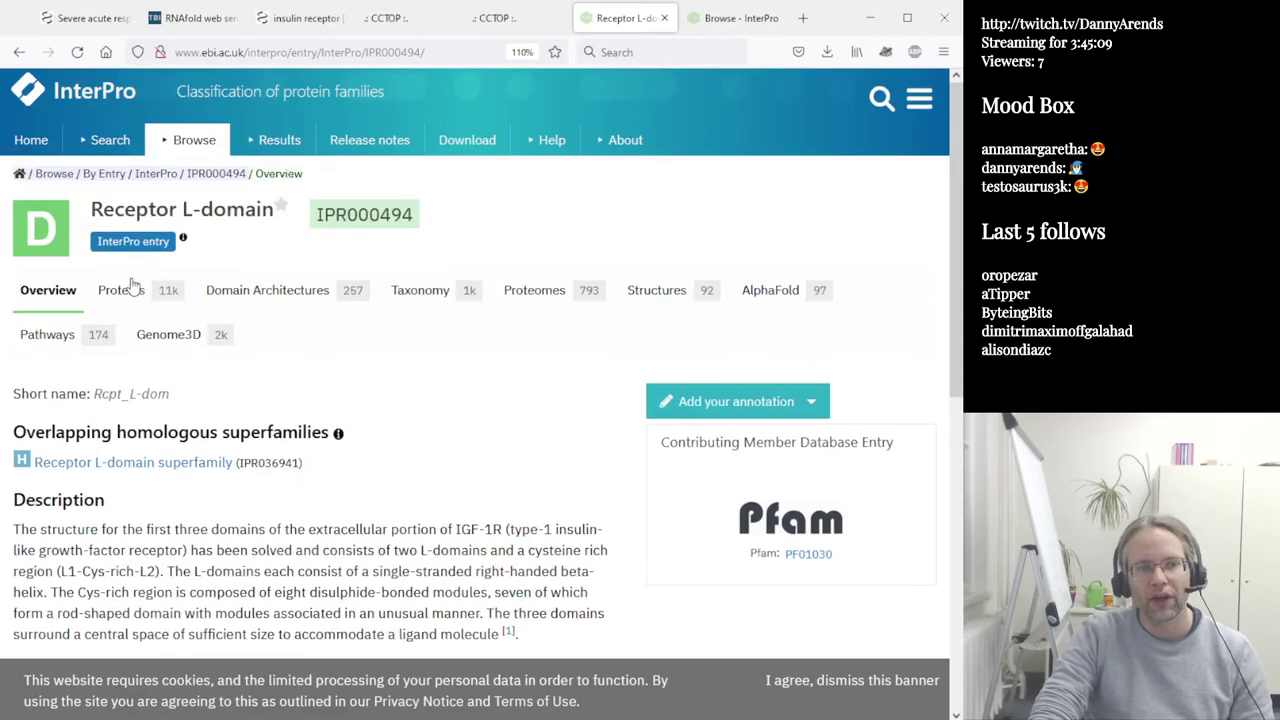
pyautogui.scroll(-3, 314, 385)
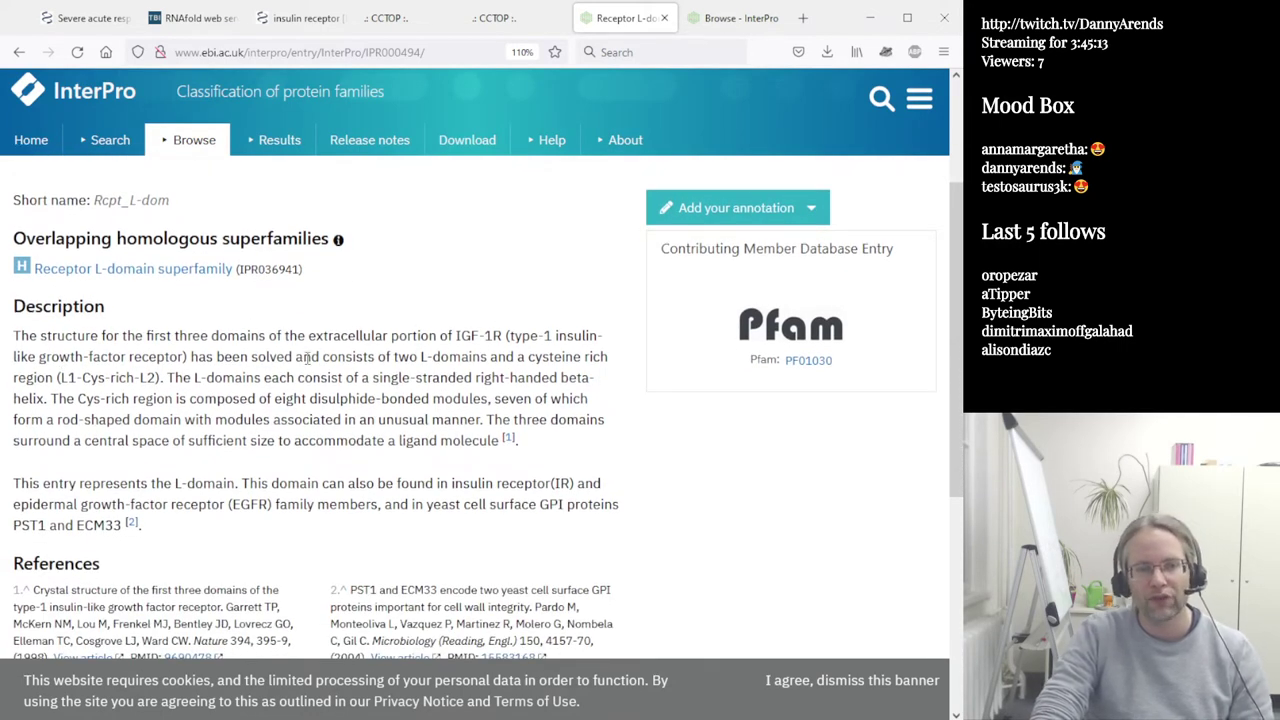
pyautogui.scroll(-5, 347, 420)
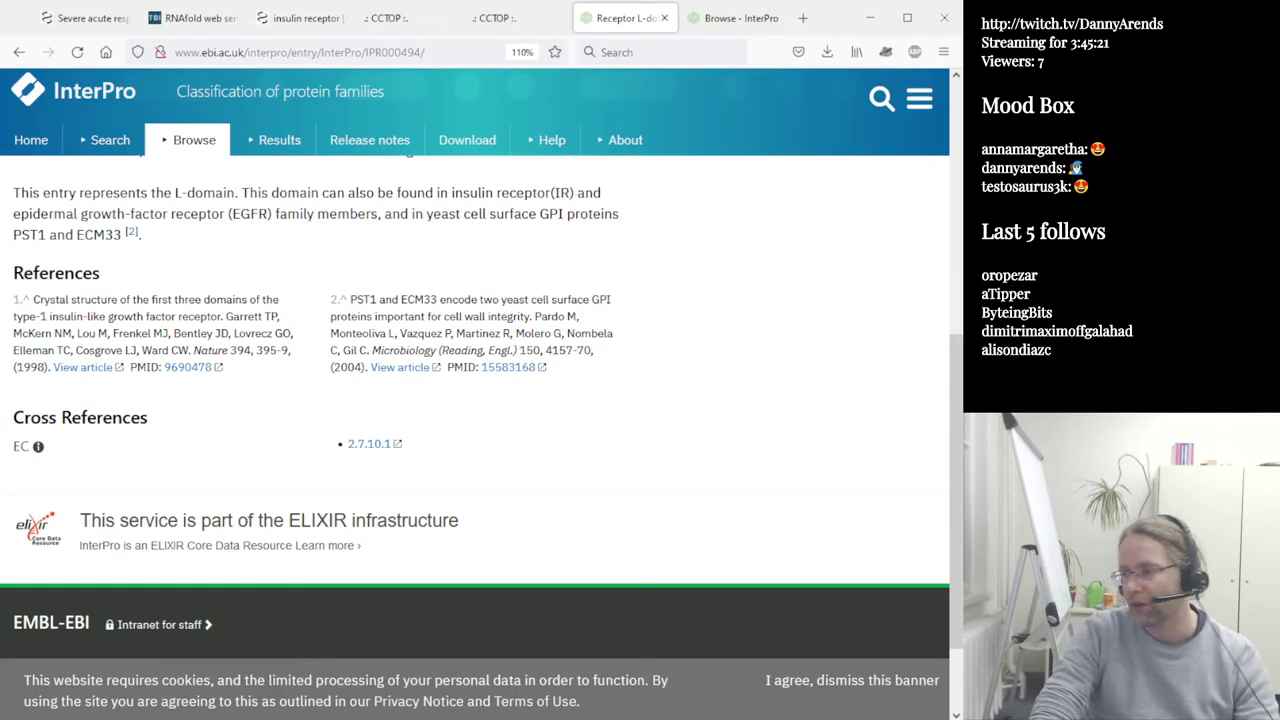
# Advance the lecture slides to the further reading about proteins and switch to the PDB-101 Paper Models page in the browser.
pyautogui.hotkey('alt', 'Tab')
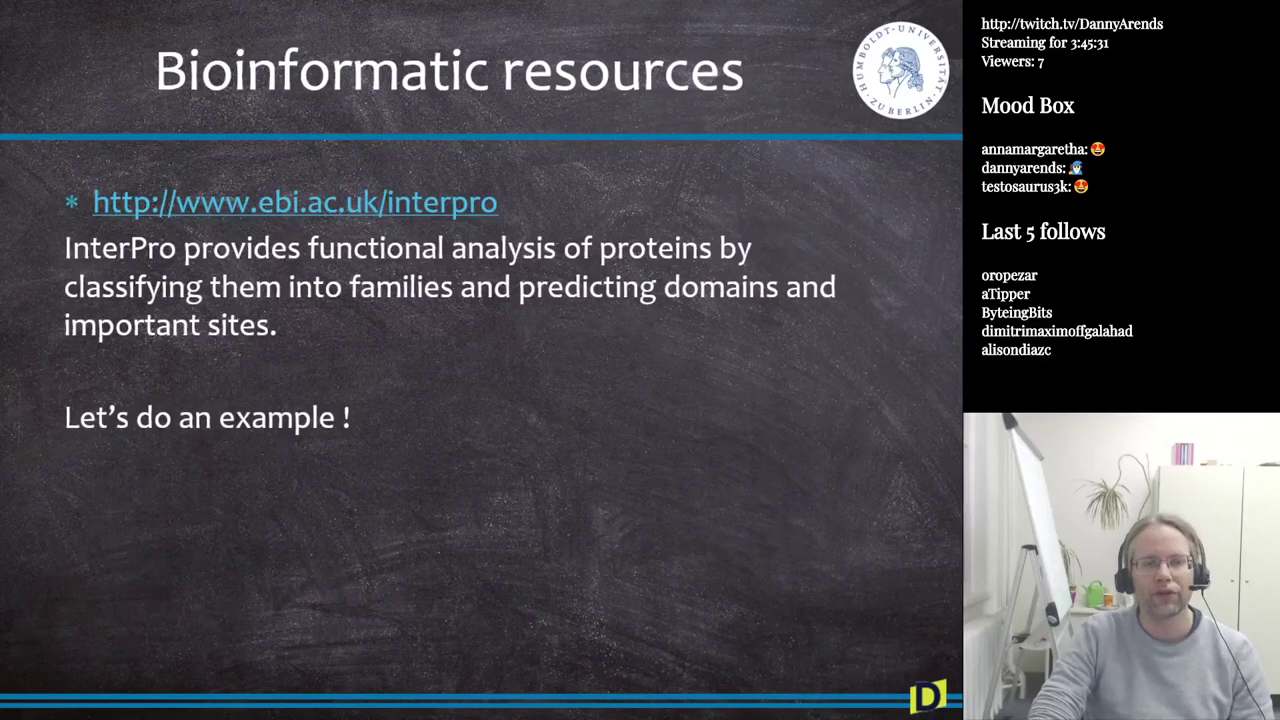
pyautogui.press('Right')
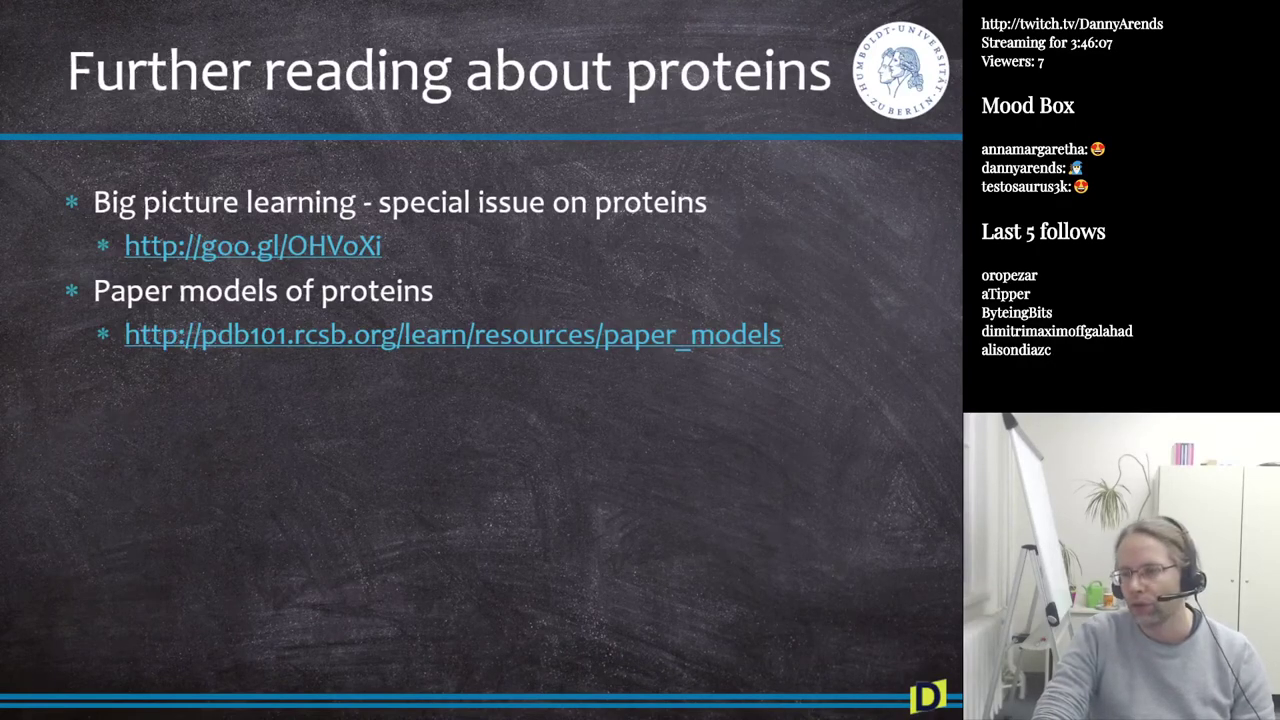
pyautogui.hotkey('alt', 'Tab')
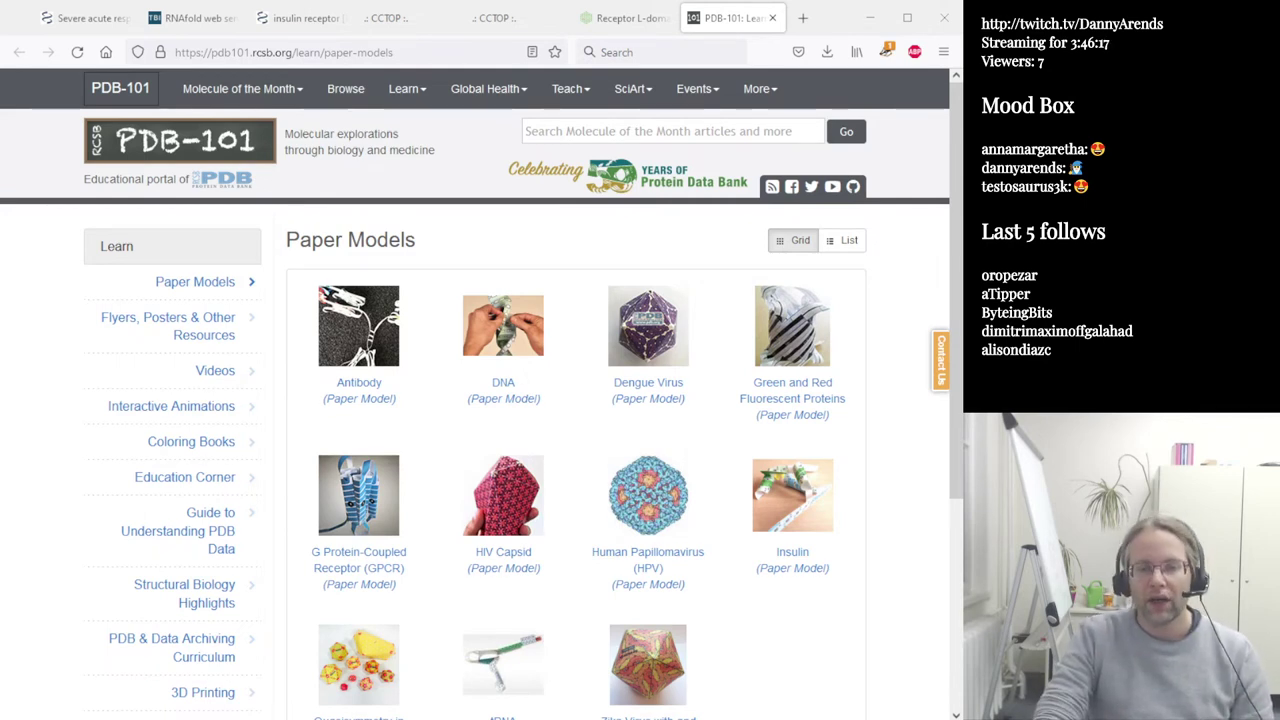
# Open the tRNA paper model and look through its description, template, folding video and references.
pyautogui.scroll(-2, 475, 400)
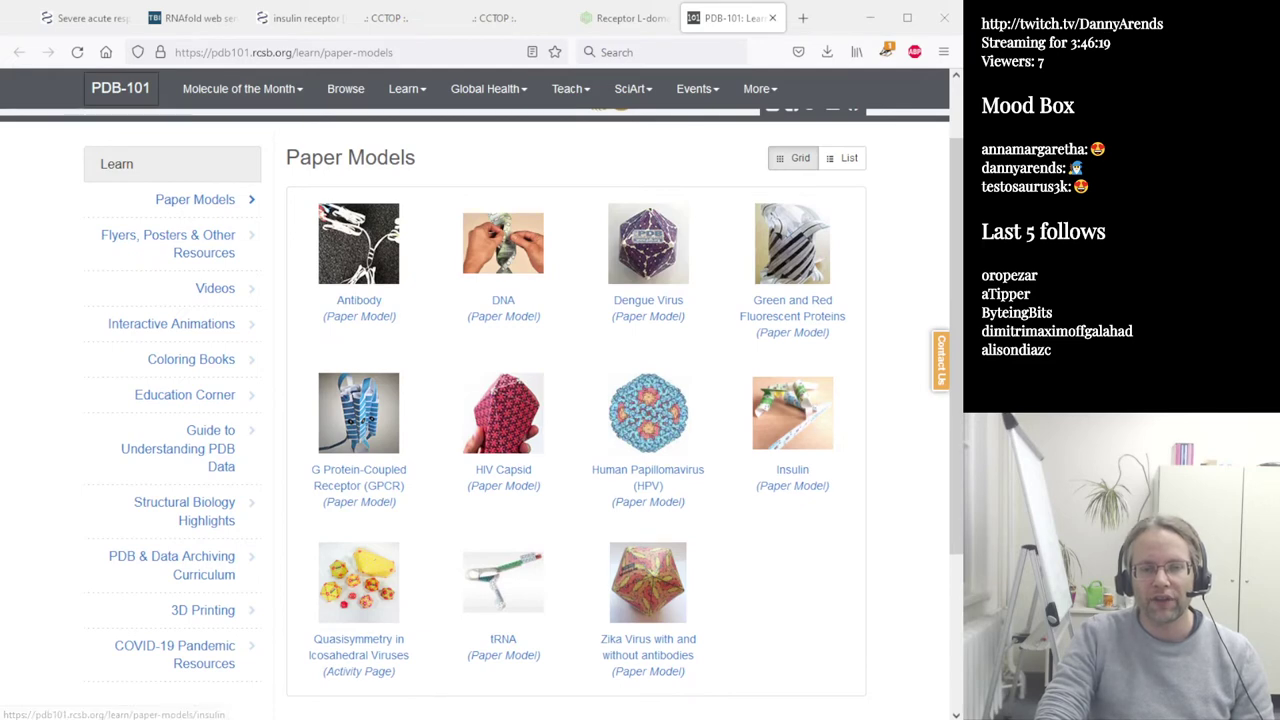
pyautogui.click(503, 588)
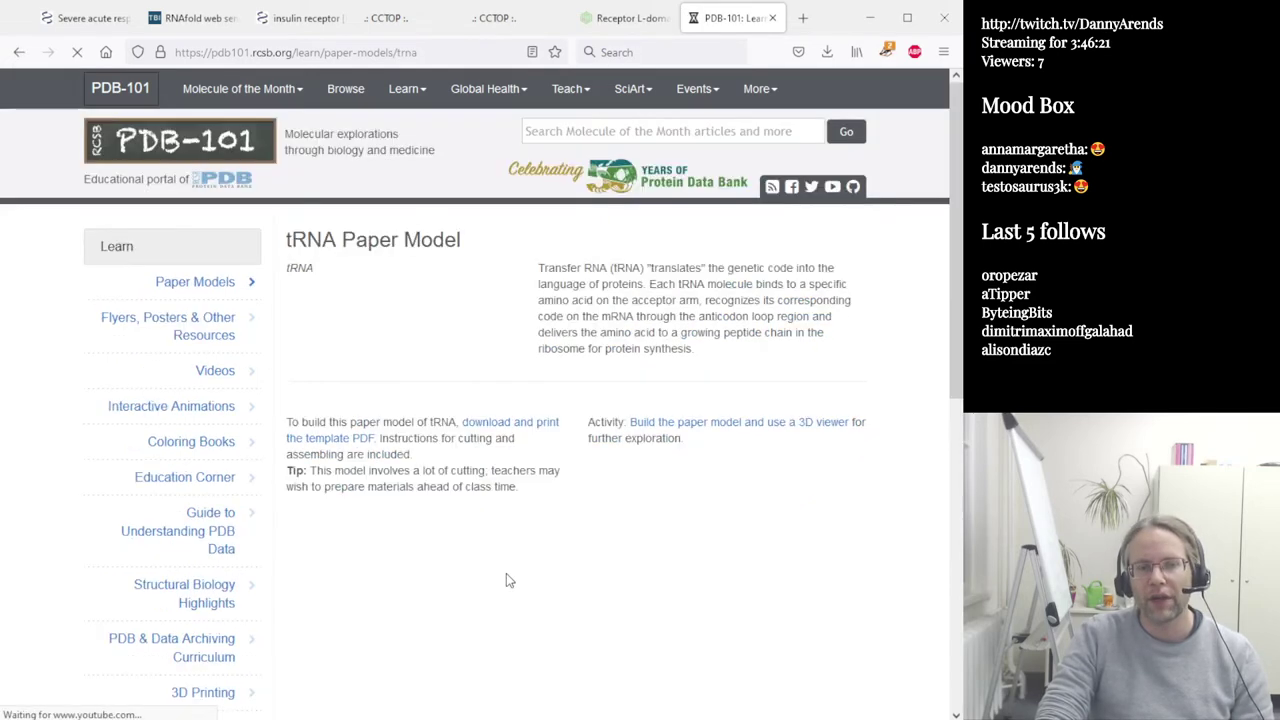
pyautogui.scroll(-3, 528, 437)
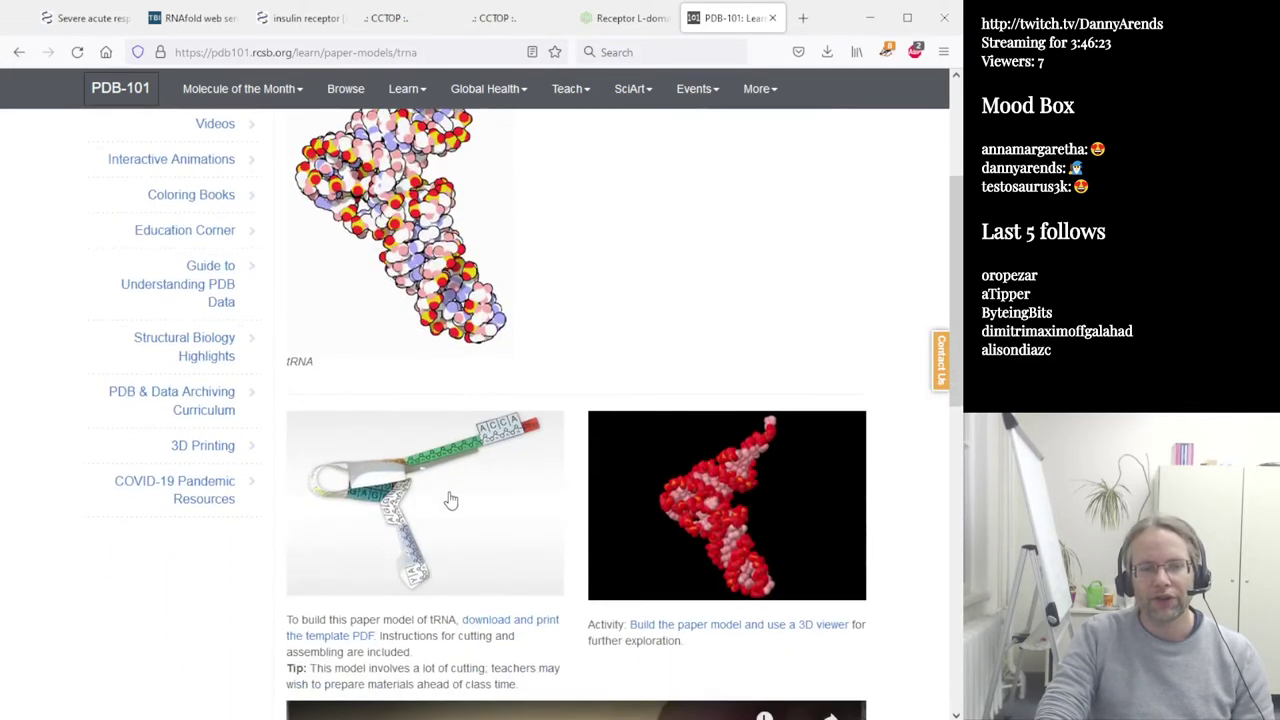
pyautogui.scroll(3, 500, 449)
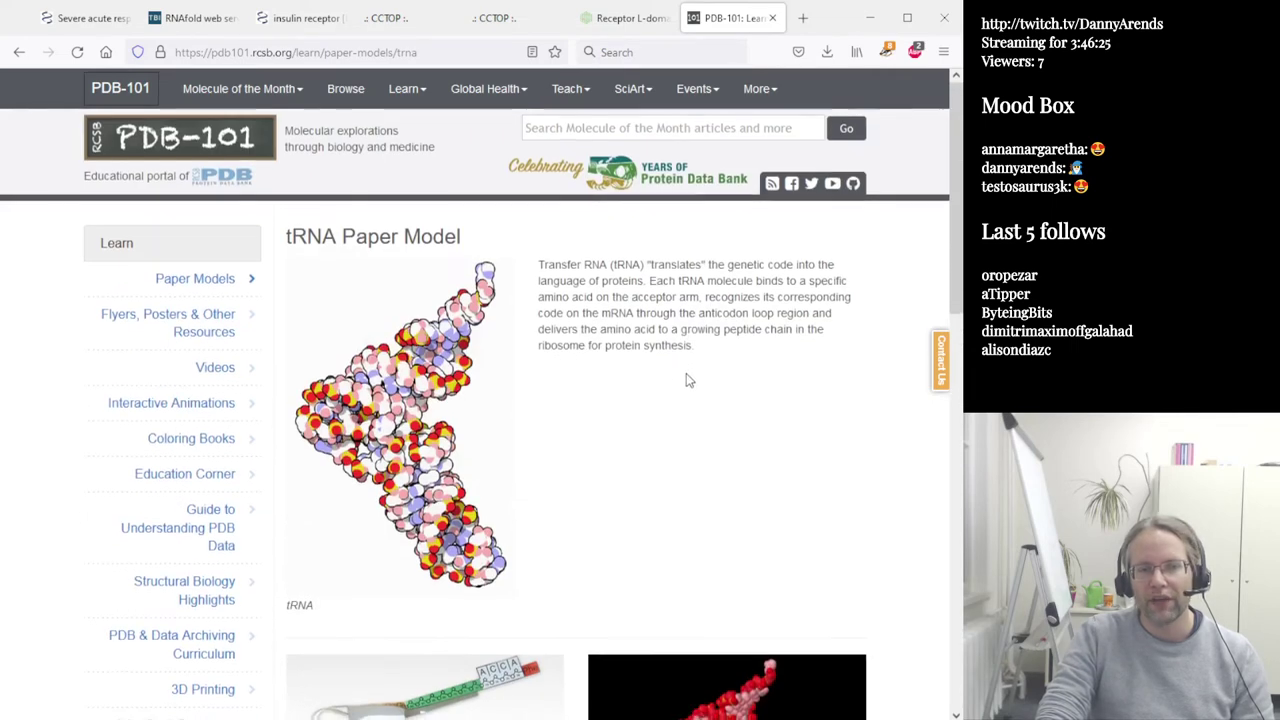
pyautogui.scroll(-4, 686, 377)
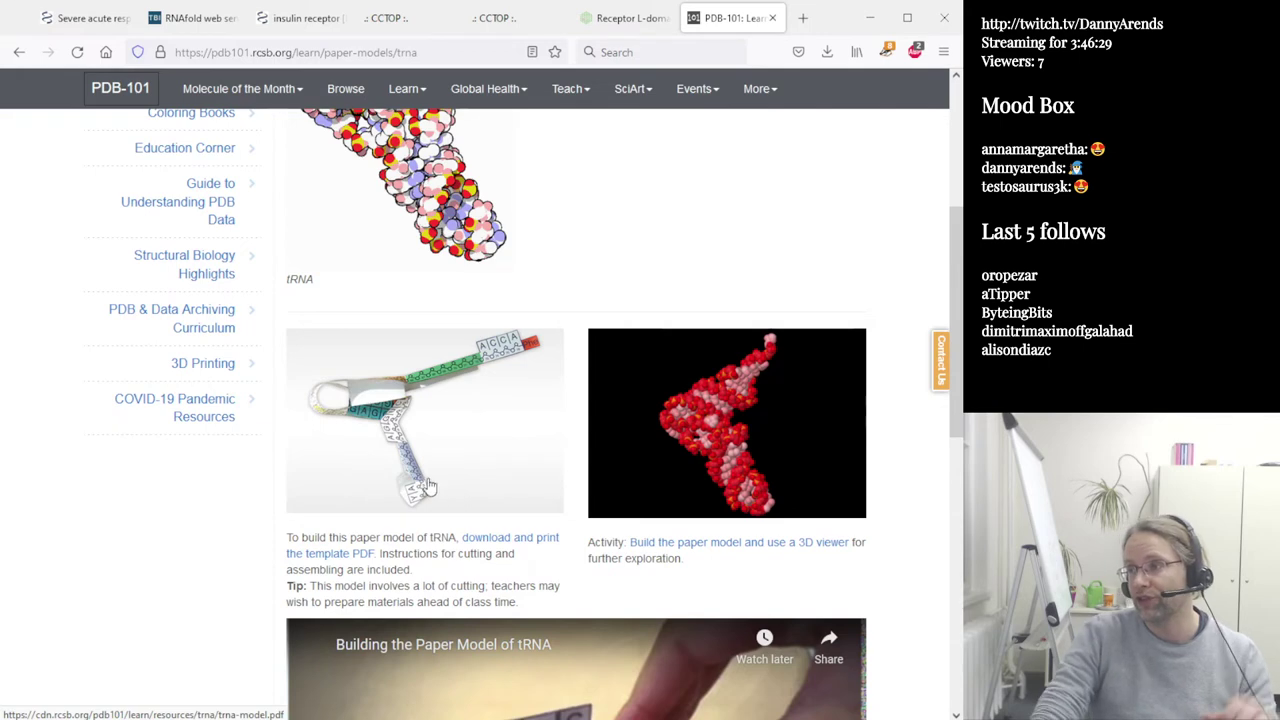
pyautogui.scroll(-5, 470, 480)
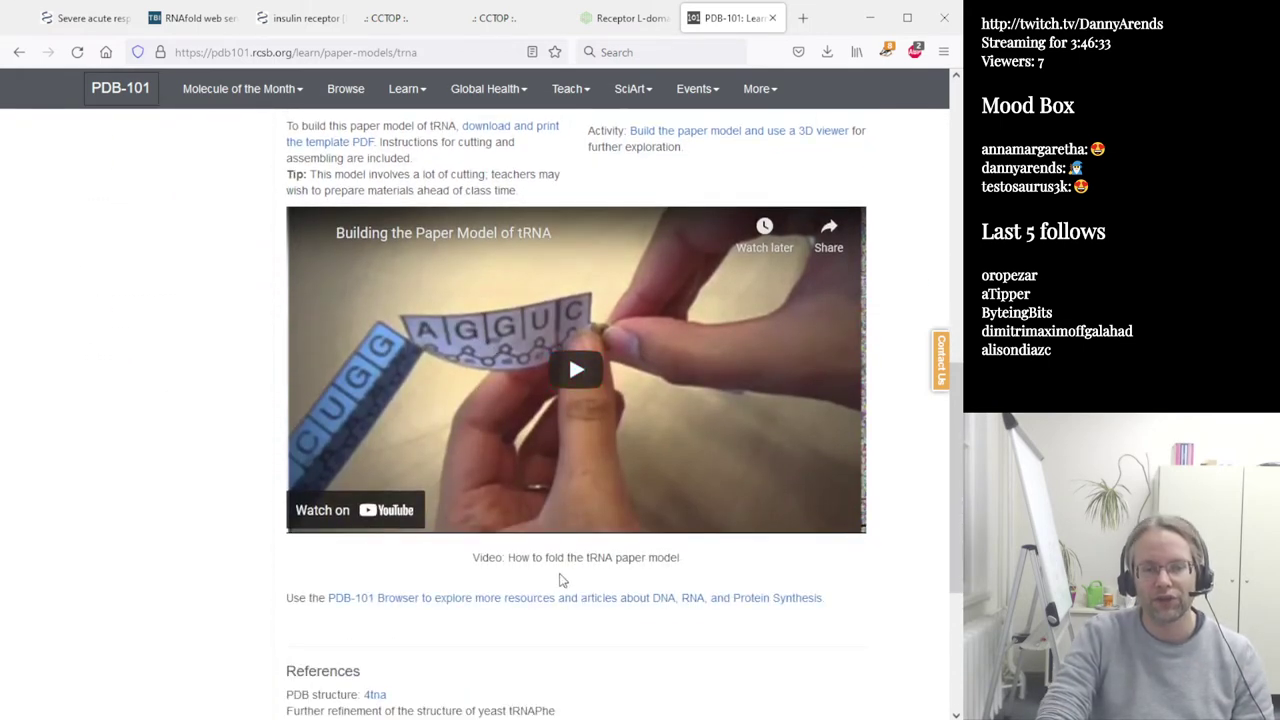
pyautogui.scroll(-3, 434, 568)
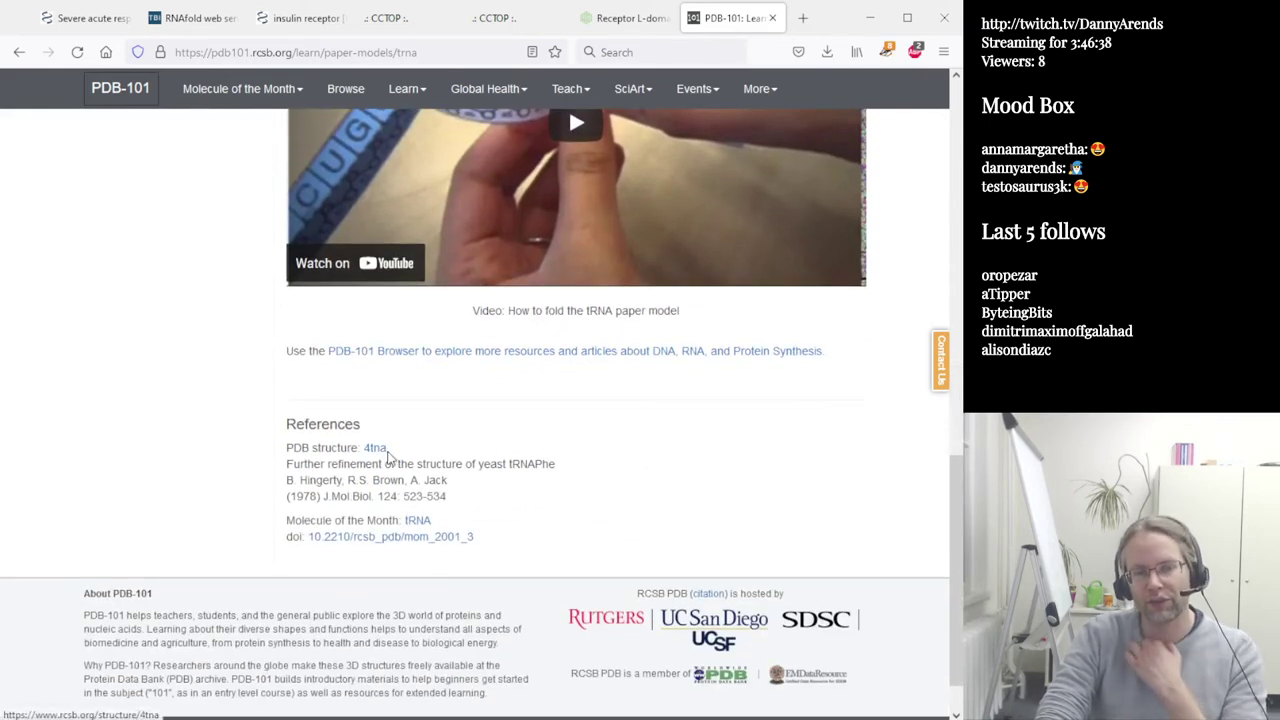
pyautogui.scroll(9, 375, 455)
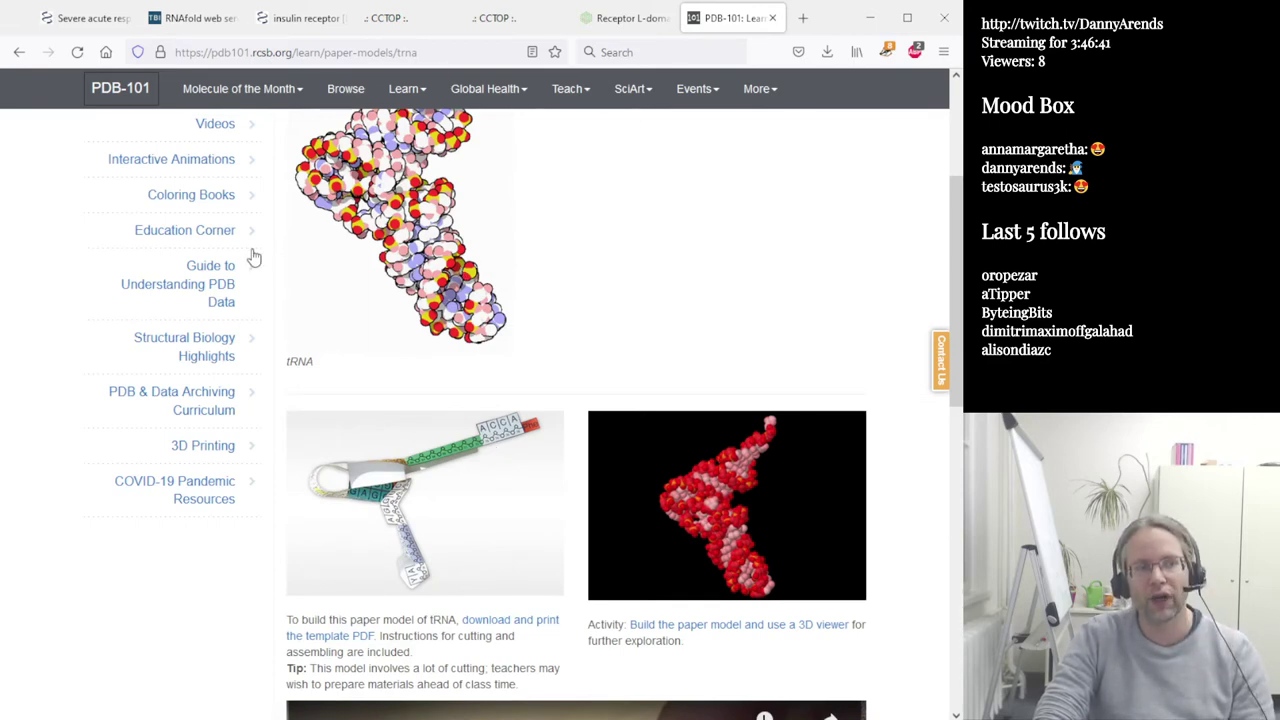
pyautogui.scroll(3, 708, 285)
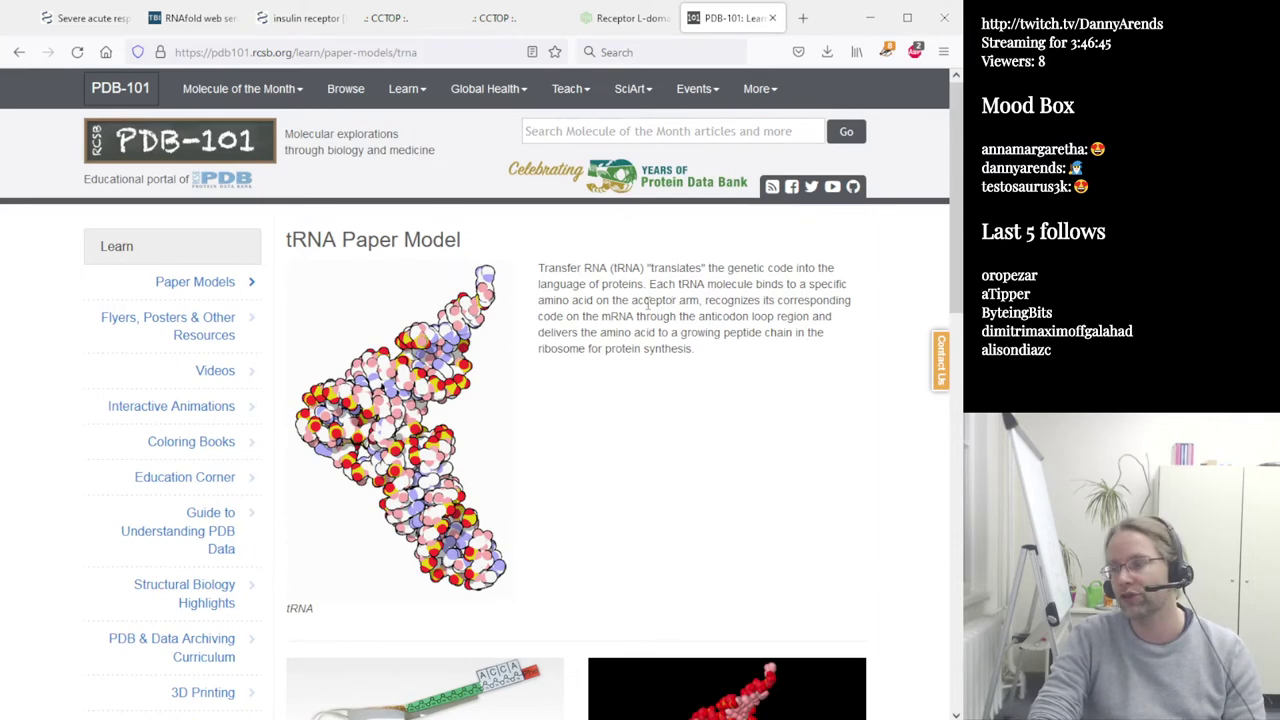
# Return to the Paper Models overview, view the Molecule of the Month options and go to the PDB-101 home page.
pyautogui.click(19, 52)
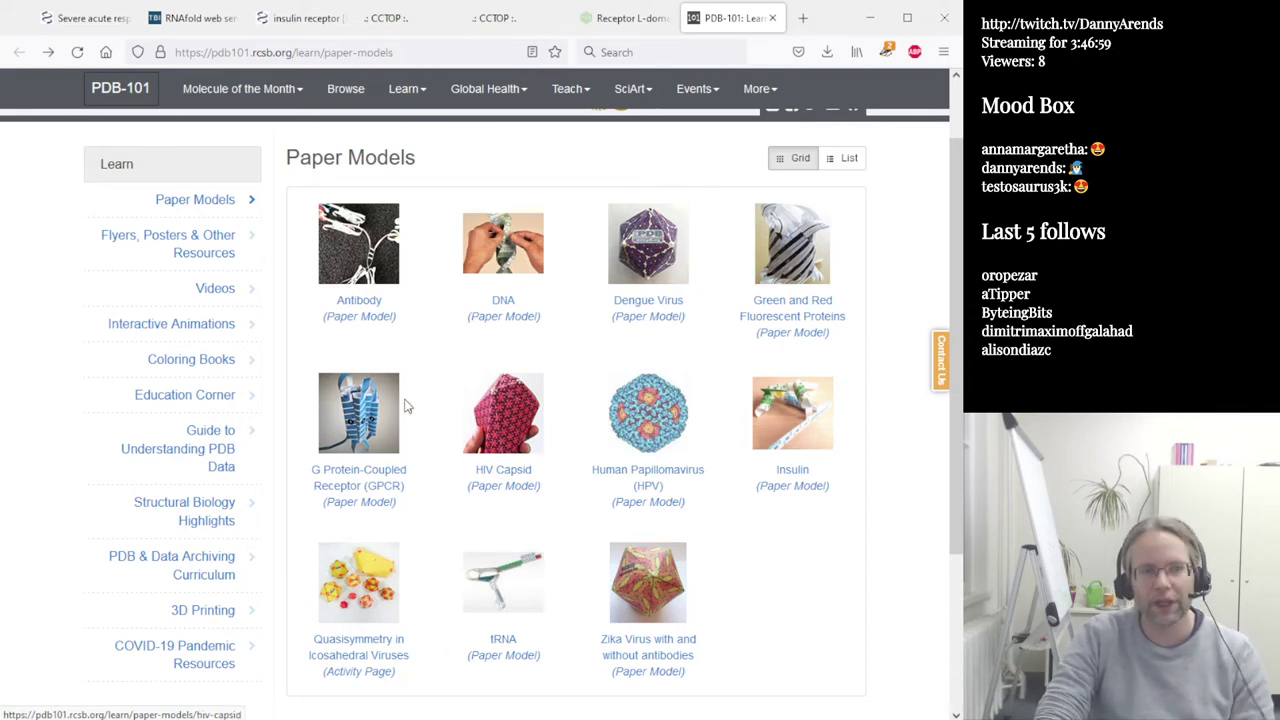
pyautogui.scroll(2, 420, 395)
pyautogui.click(262, 90)
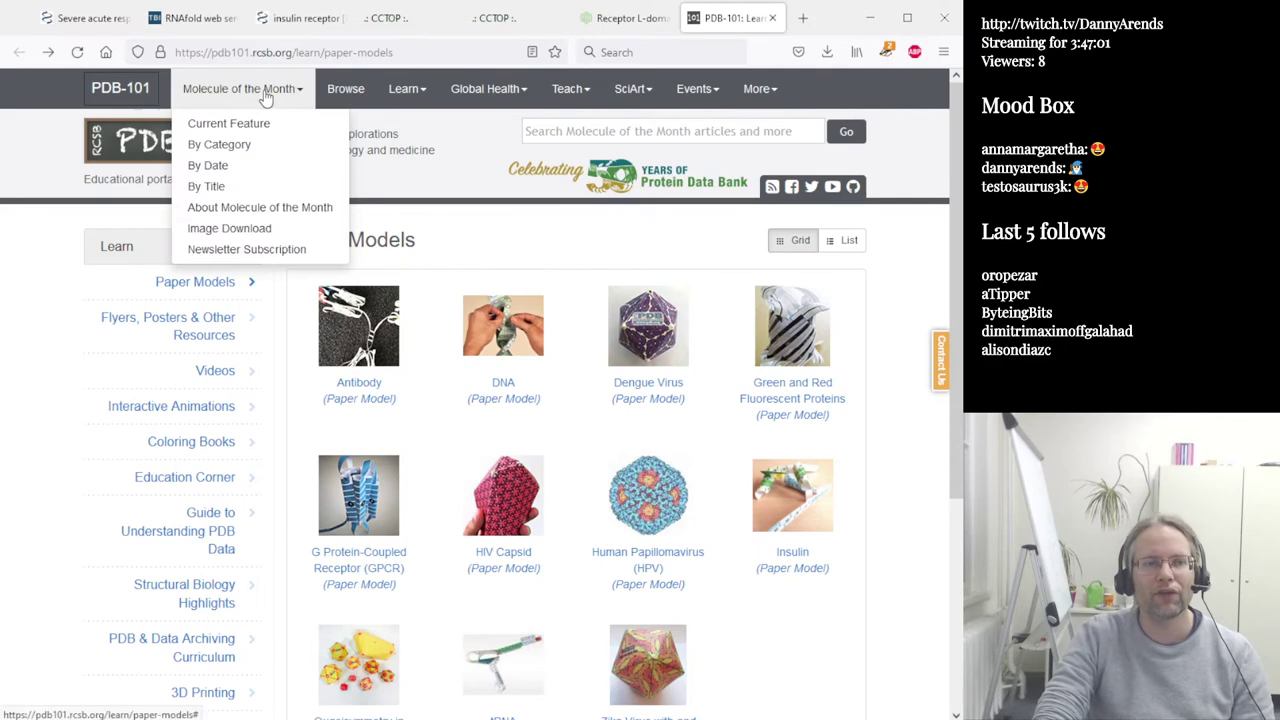
pyautogui.click(141, 91)
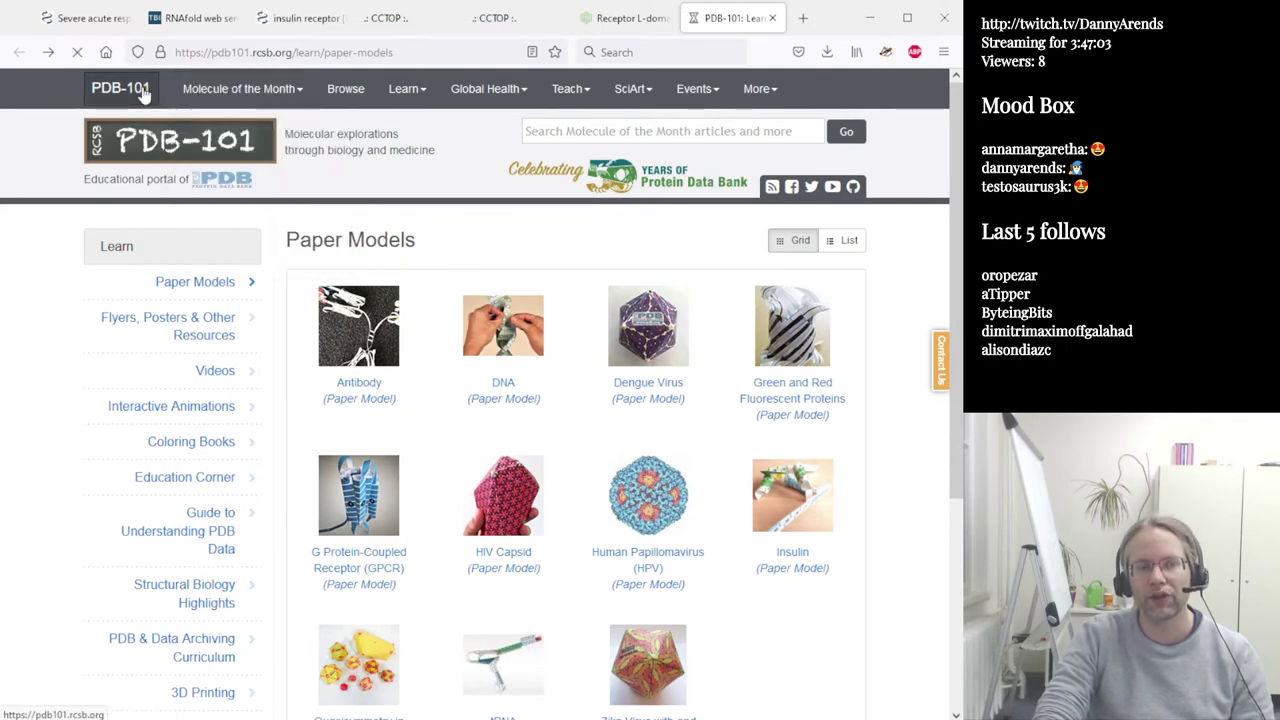
# Go to the suggested RCSB PDB entry 1C2W by looking up "pdb", and from there to the RCSB PDB home page.
pyautogui.click(237, 52)
pyautogui.write('pd')
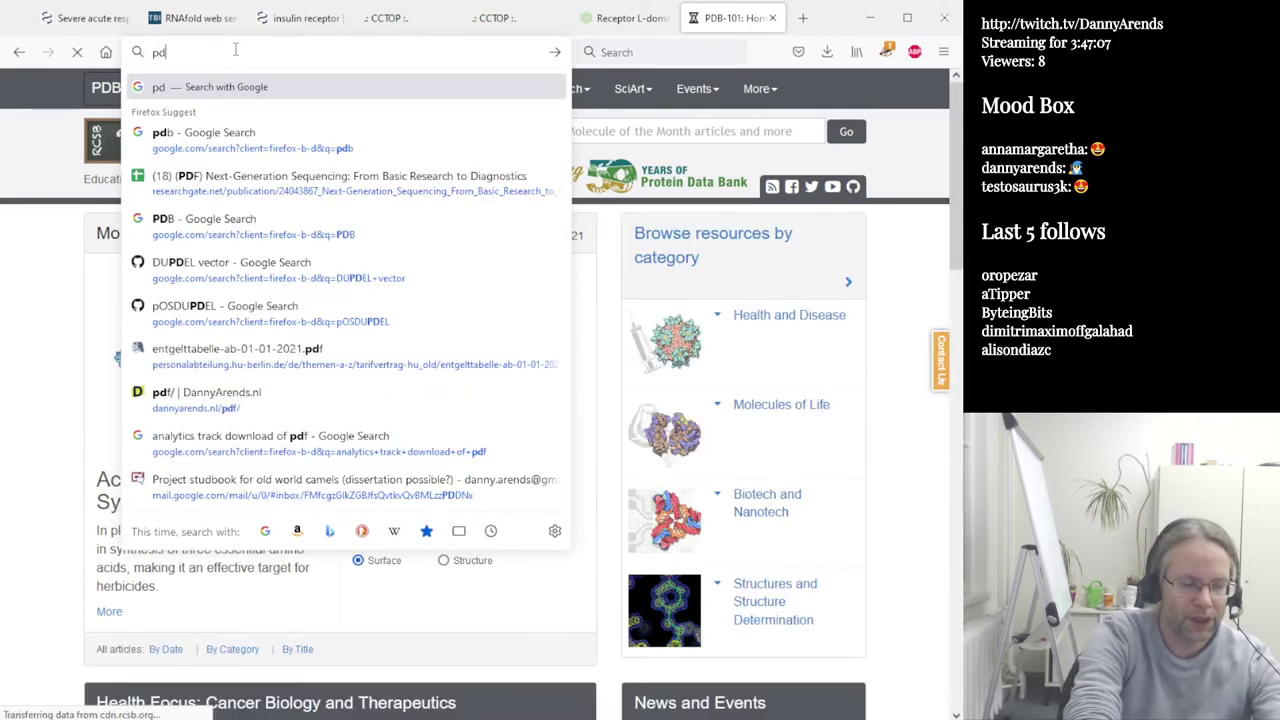
pyautogui.write('b')
pyautogui.press('Down')
pyautogui.press('Down')
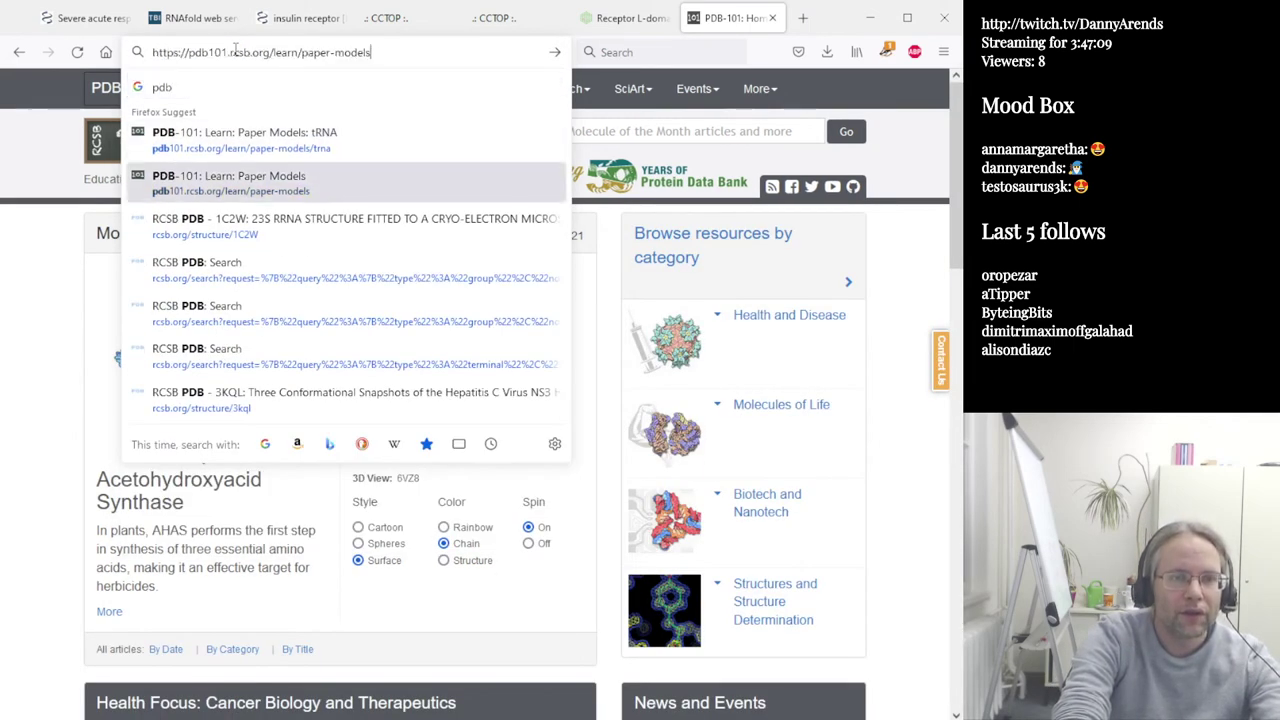
pyautogui.press('Down')
pyautogui.press('Return')
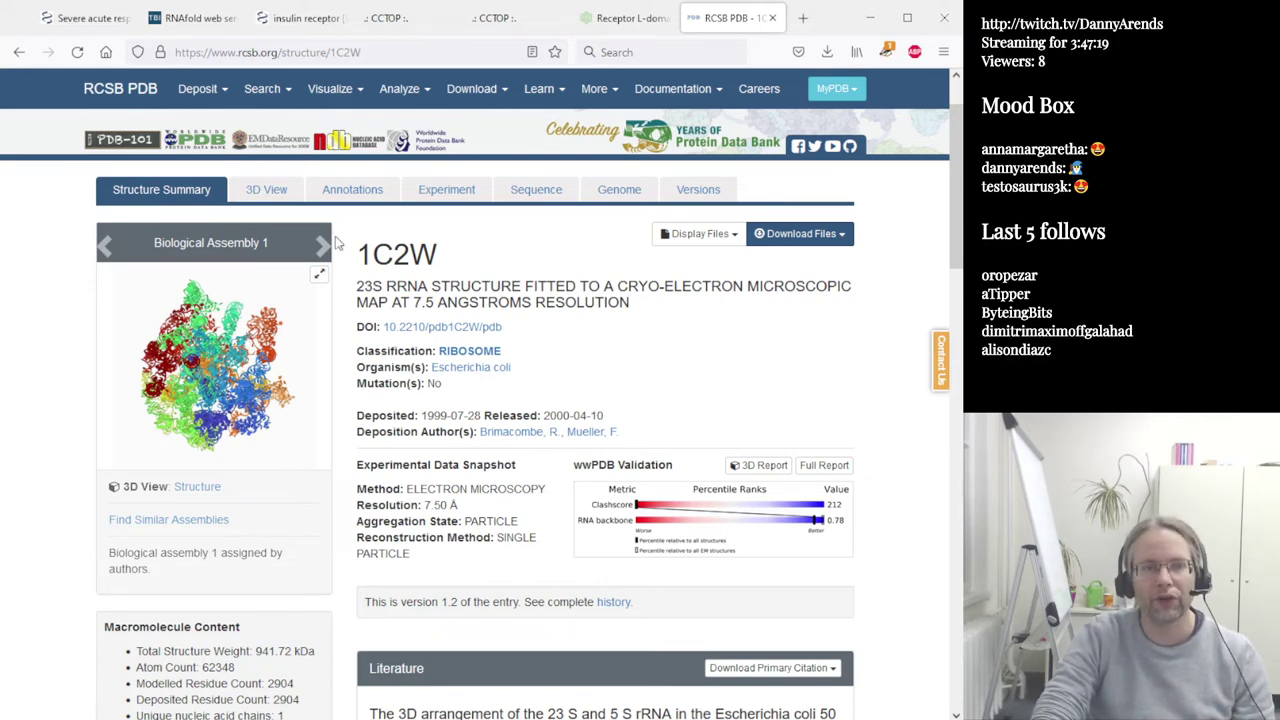
pyautogui.click(128, 89)
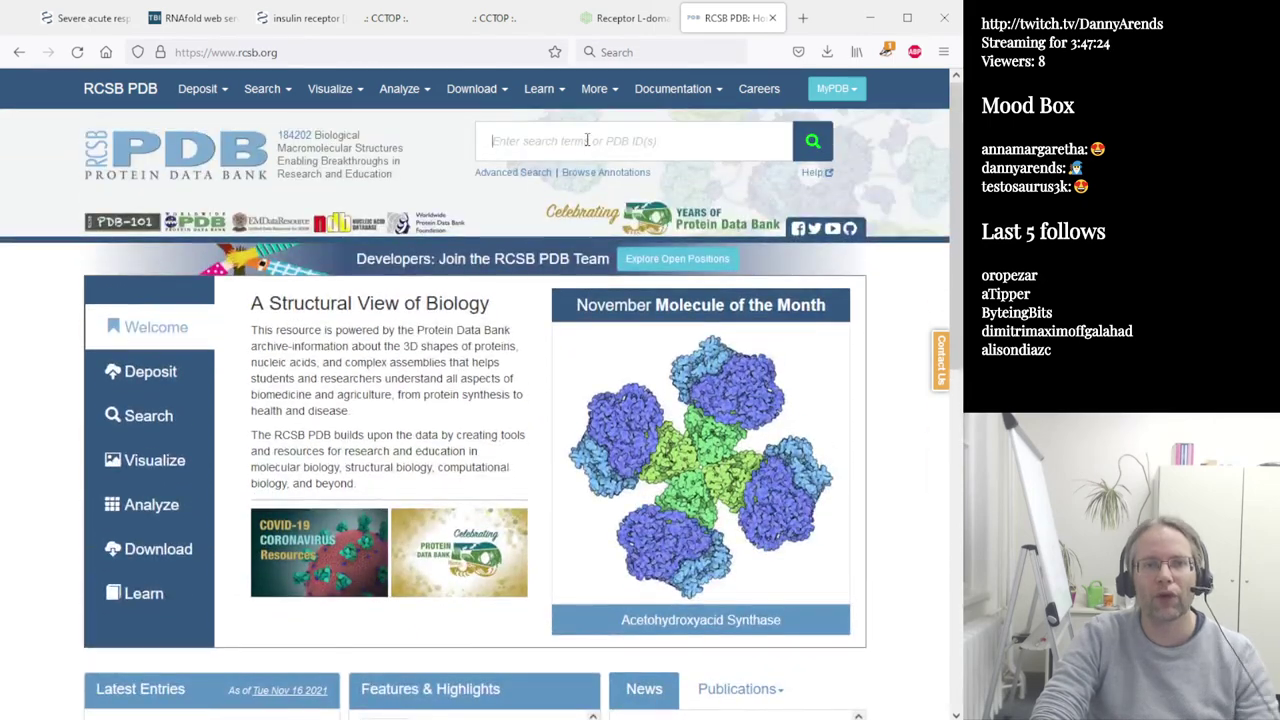
# Search the Protein Data Bank for structures with the UniProt molecule name "Insulin receptor".
pyautogui.write('insulin')
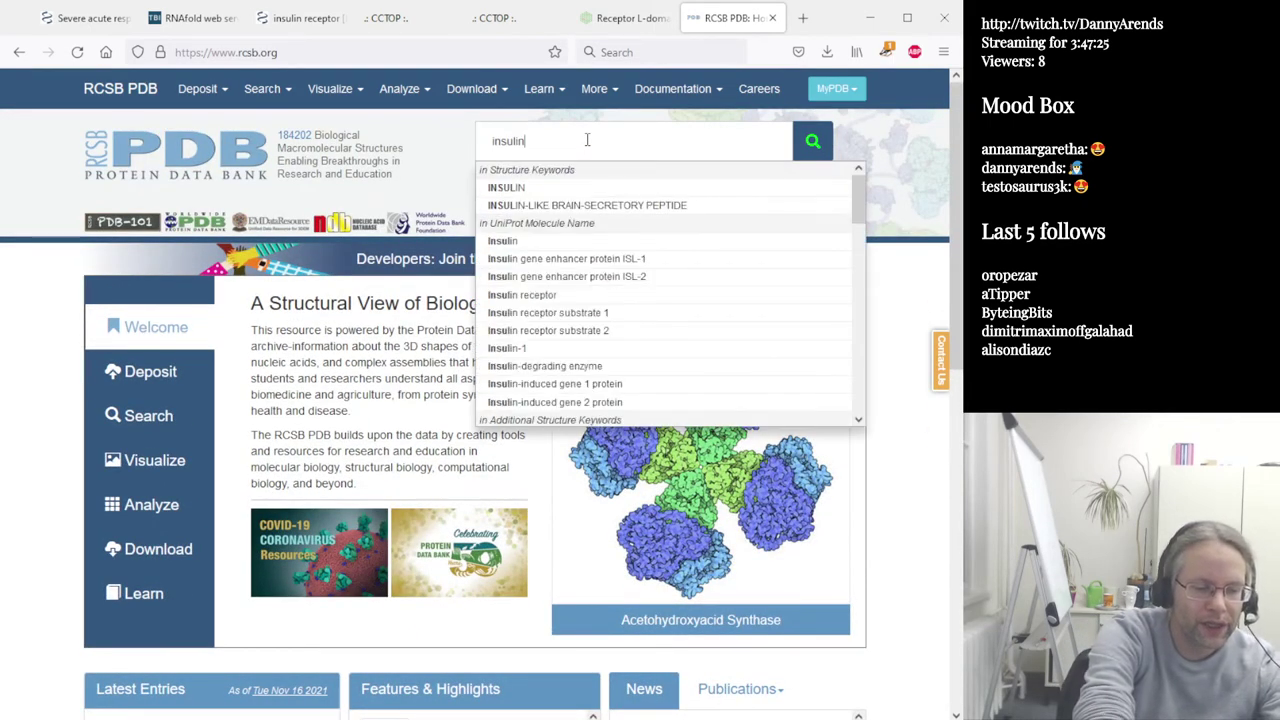
pyautogui.write(' receptor')
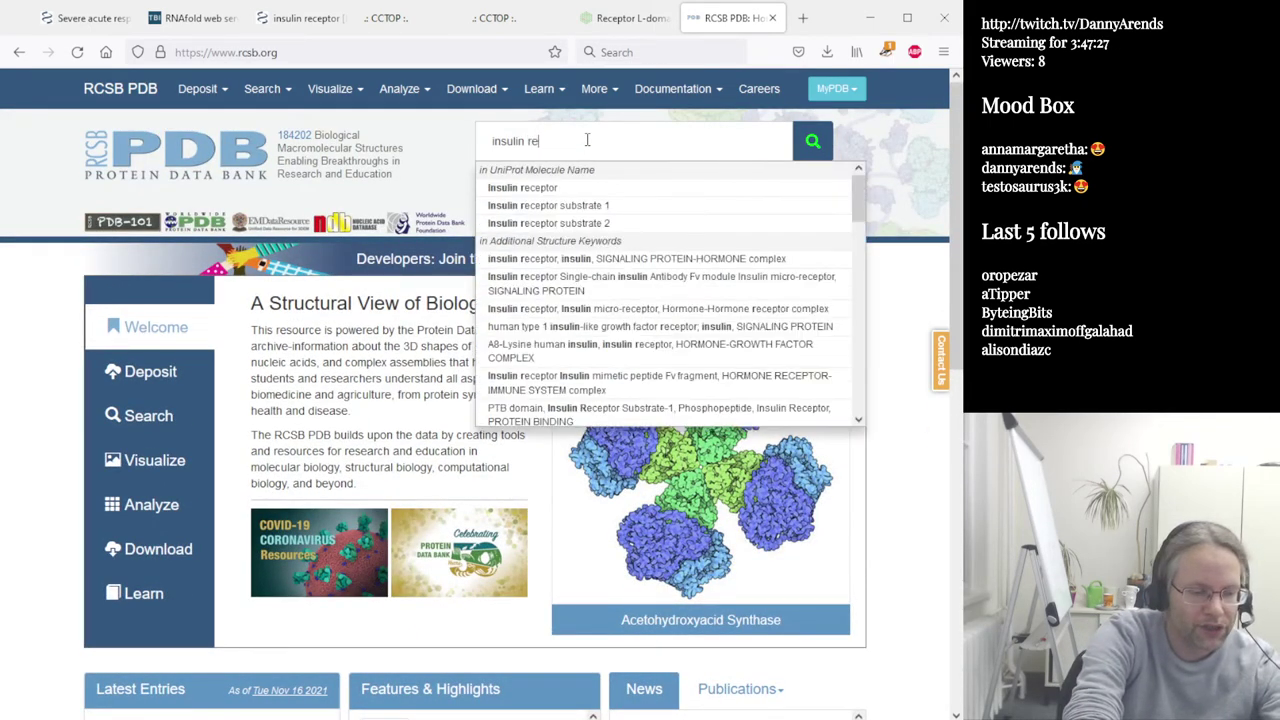
pyautogui.click(558, 192)
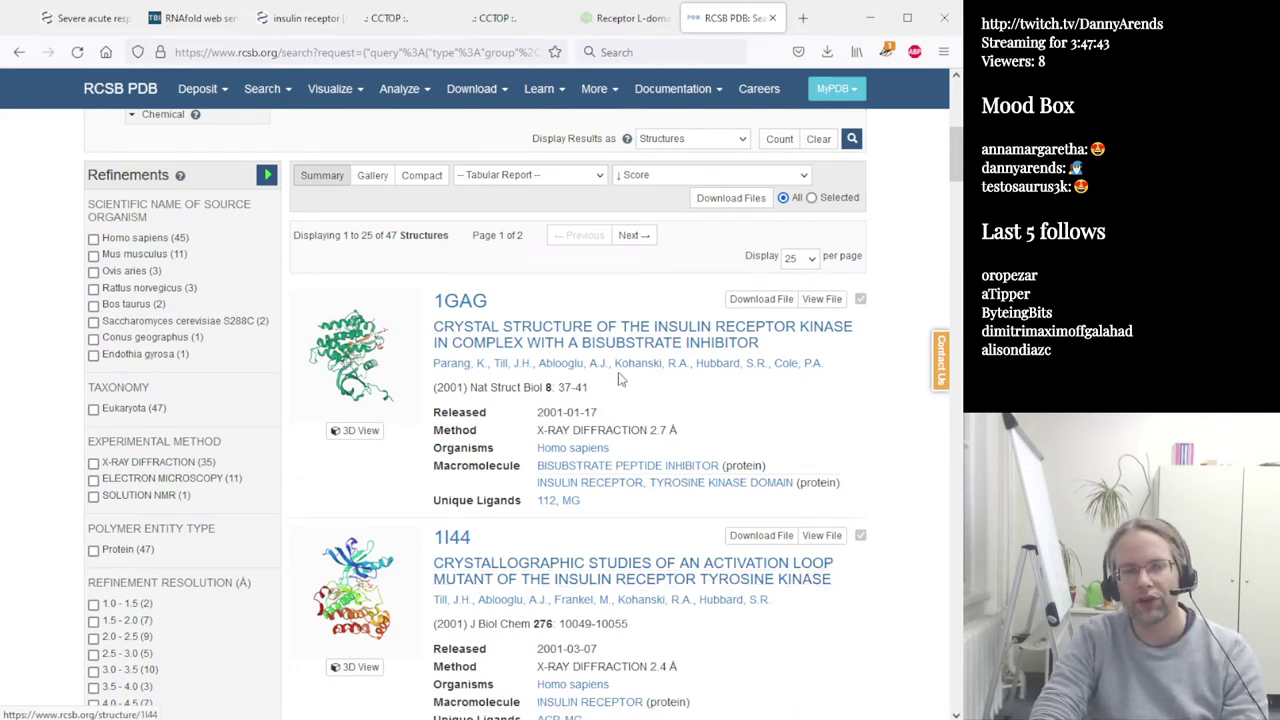
# Open structure 1GAG, the insulin receptor kinase with a bisubstrate inhibitor, and review its summary, literature and macromolecule details.
pyautogui.click(577, 333)
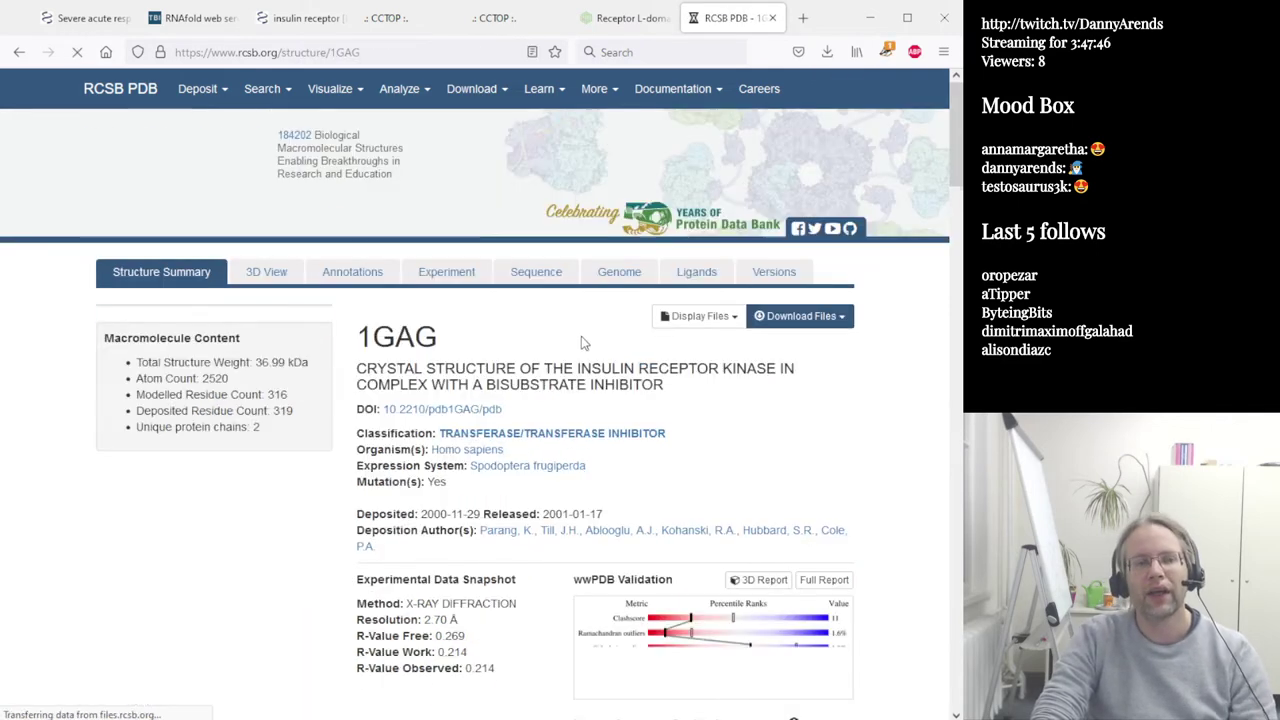
pyautogui.scroll(-1, 565, 358)
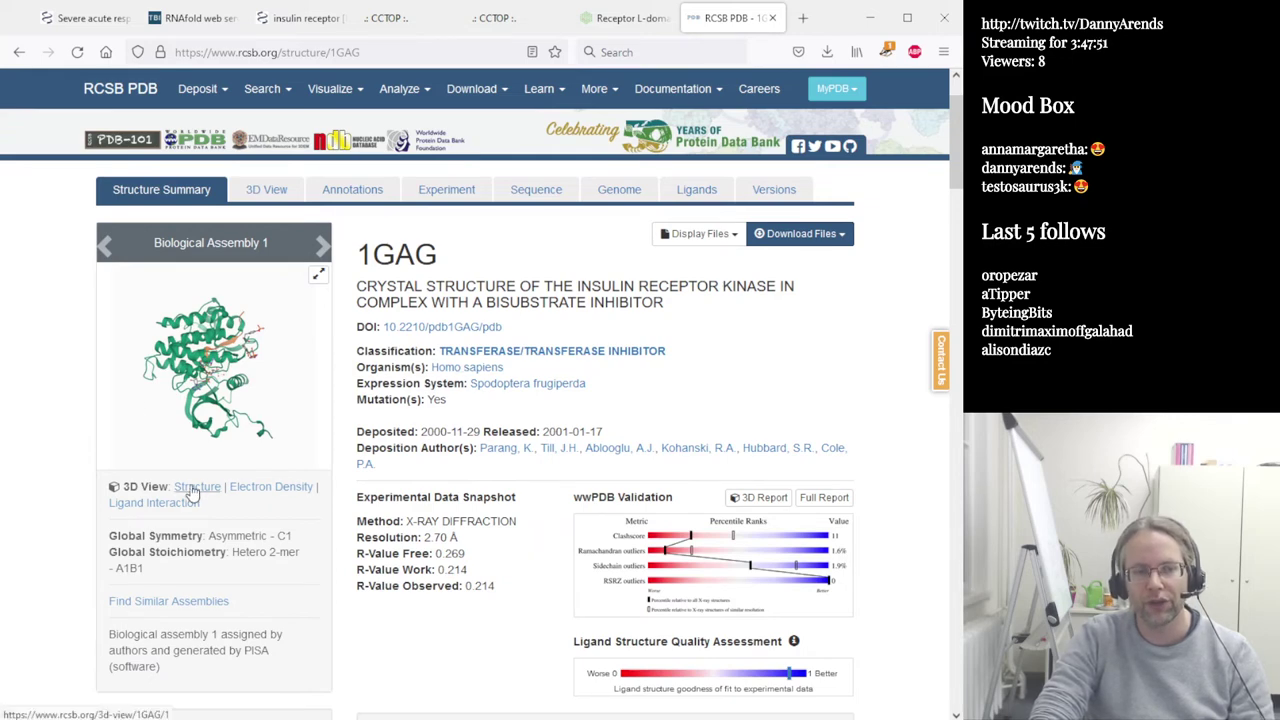
pyautogui.scroll(-4, 405, 387)
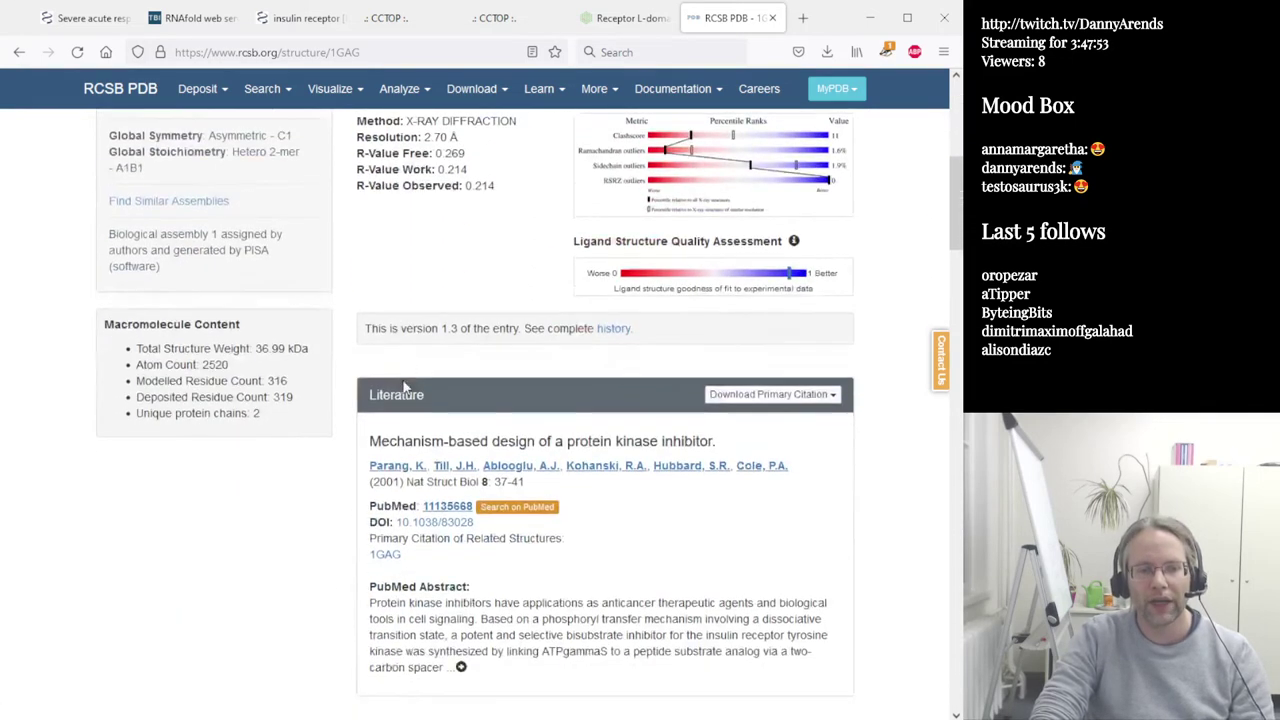
pyautogui.scroll(-2, 405, 387)
pyautogui.scroll(-6, 91, 371)
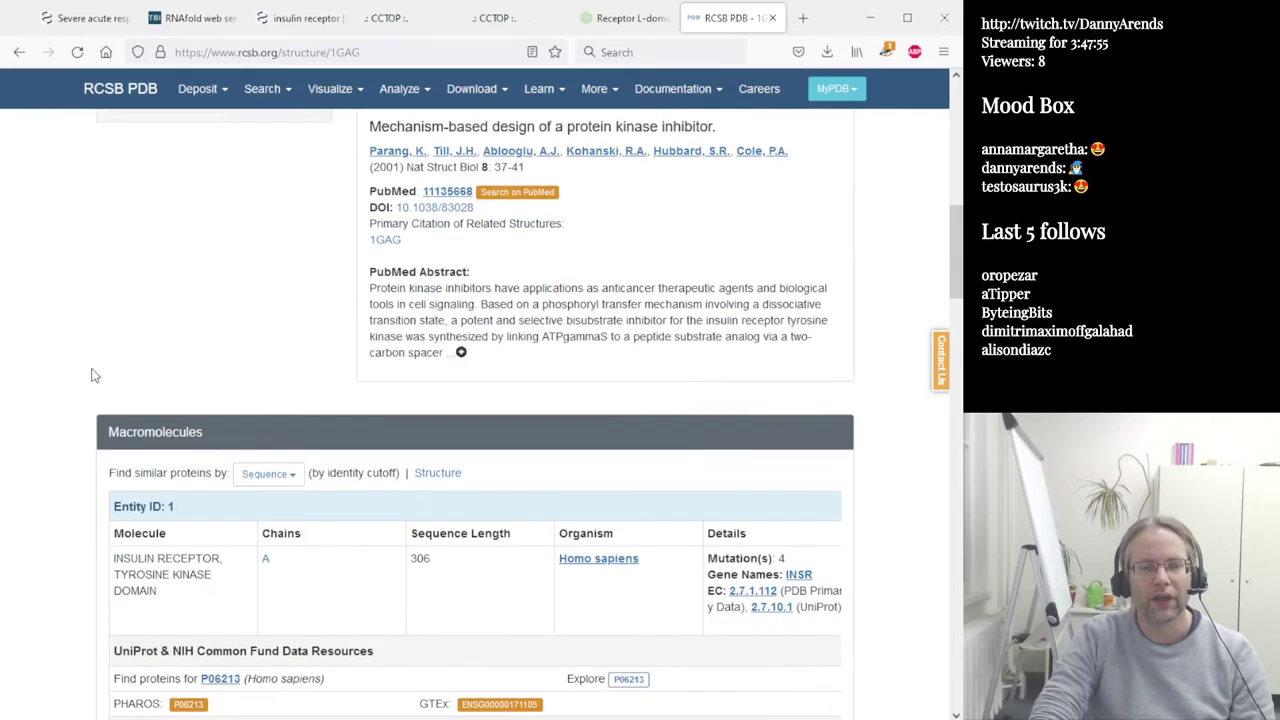
# Examine the mutation, hydropathy, disorder and Pfam tracks in the Protein Feature View of 1GAG.
pyautogui.scroll(-1, 72, 368)
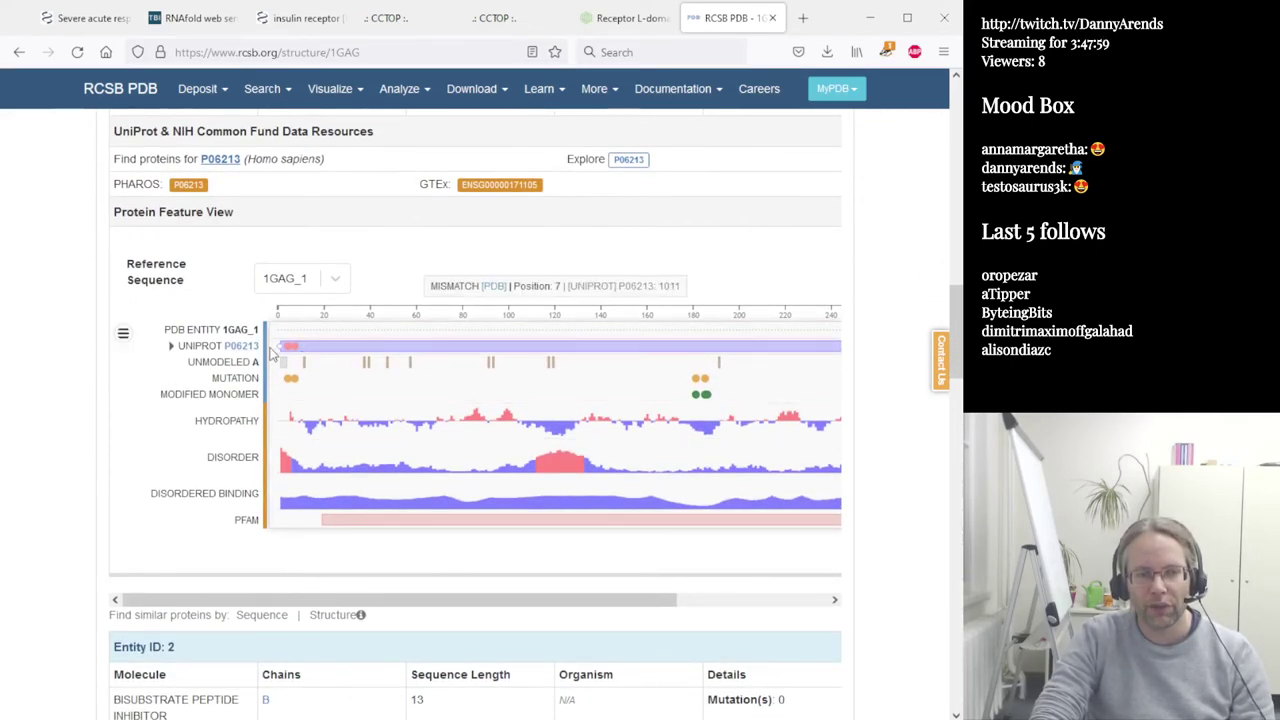
pyautogui.moveTo(292, 383)
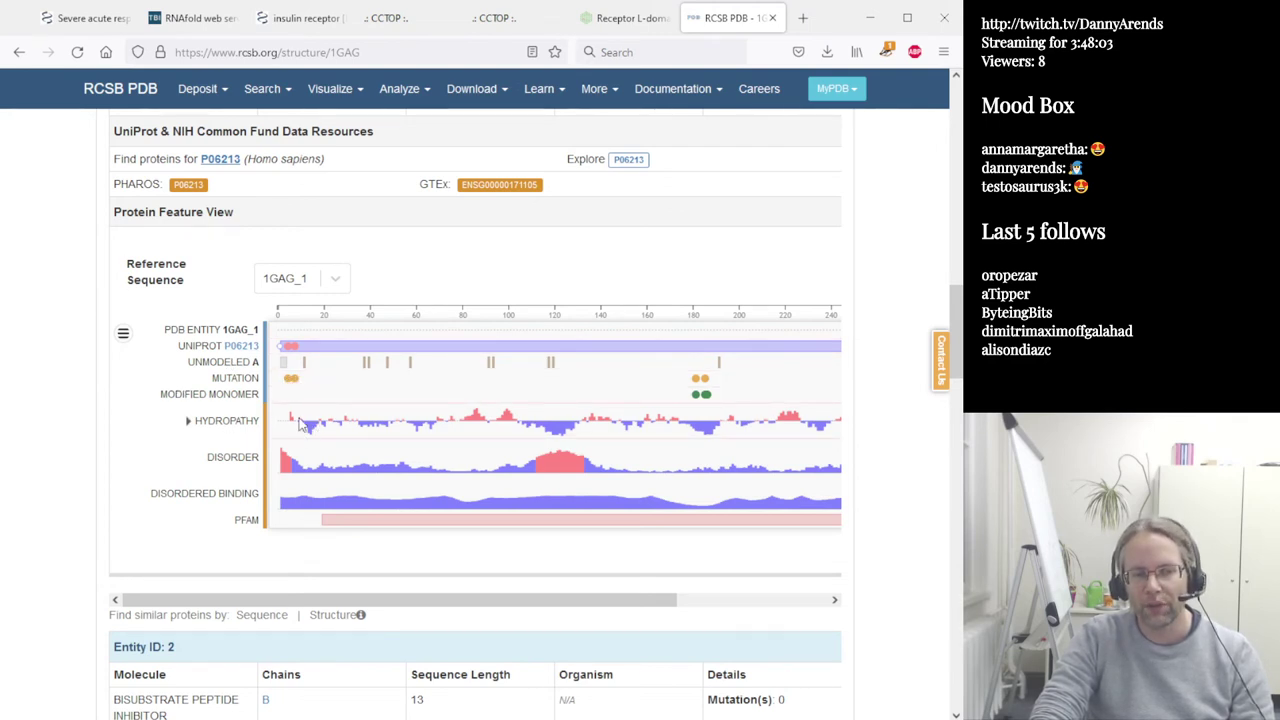
pyautogui.moveTo(343, 449)
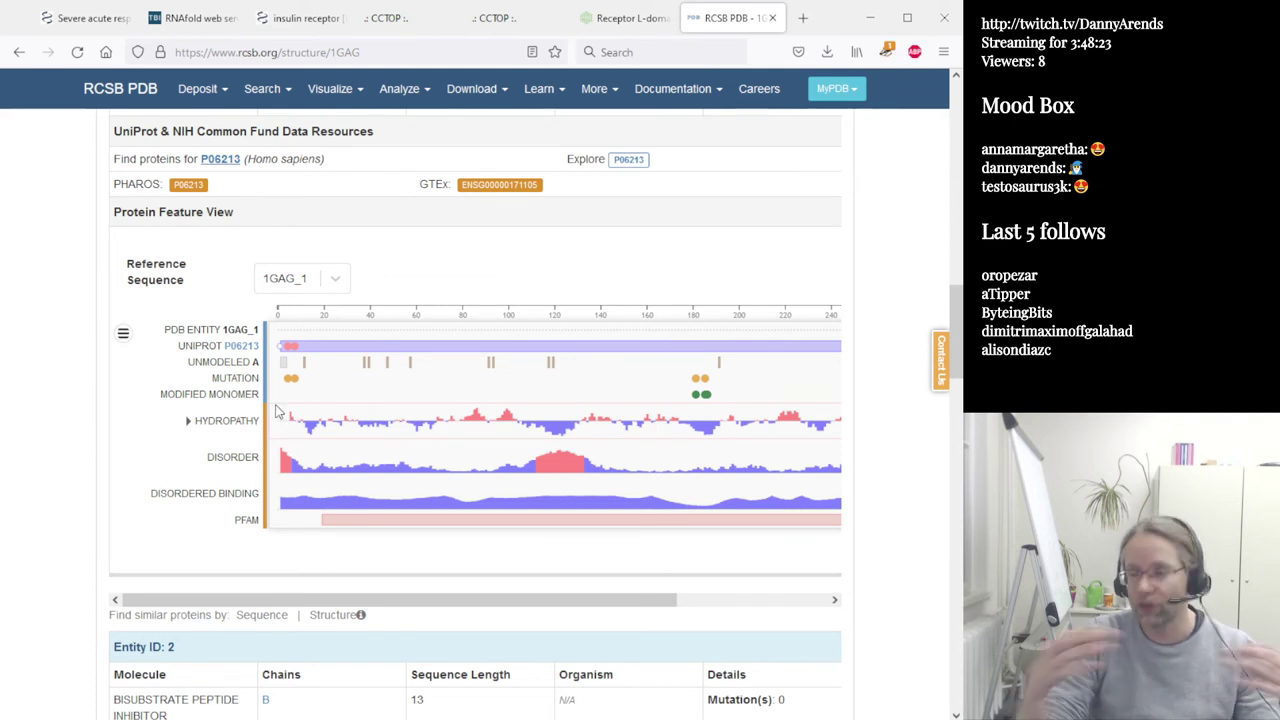
pyautogui.scroll(-1, 160, 464)
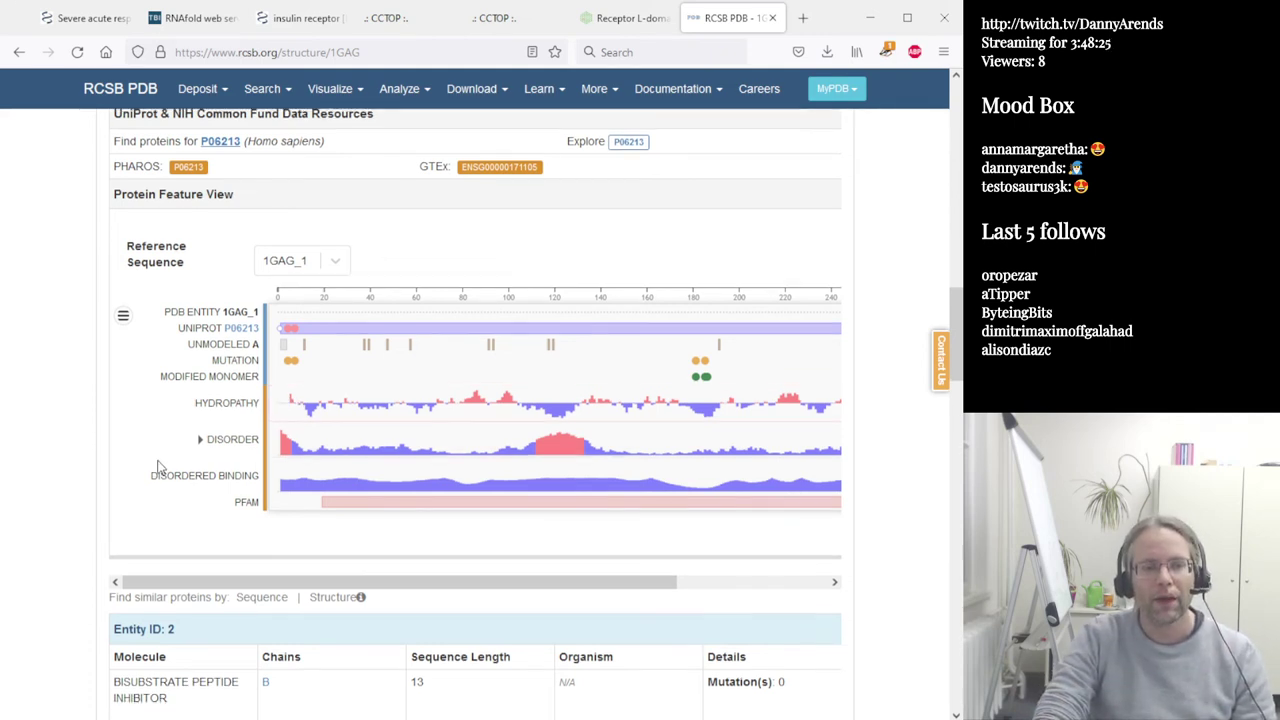
# Check the domain marked in 1GAG's Pfam track, then go back from the Receptor L-domain entry to the InterPro results.
pyautogui.scroll(-3, 165, 458)
pyautogui.moveTo(420, 362)
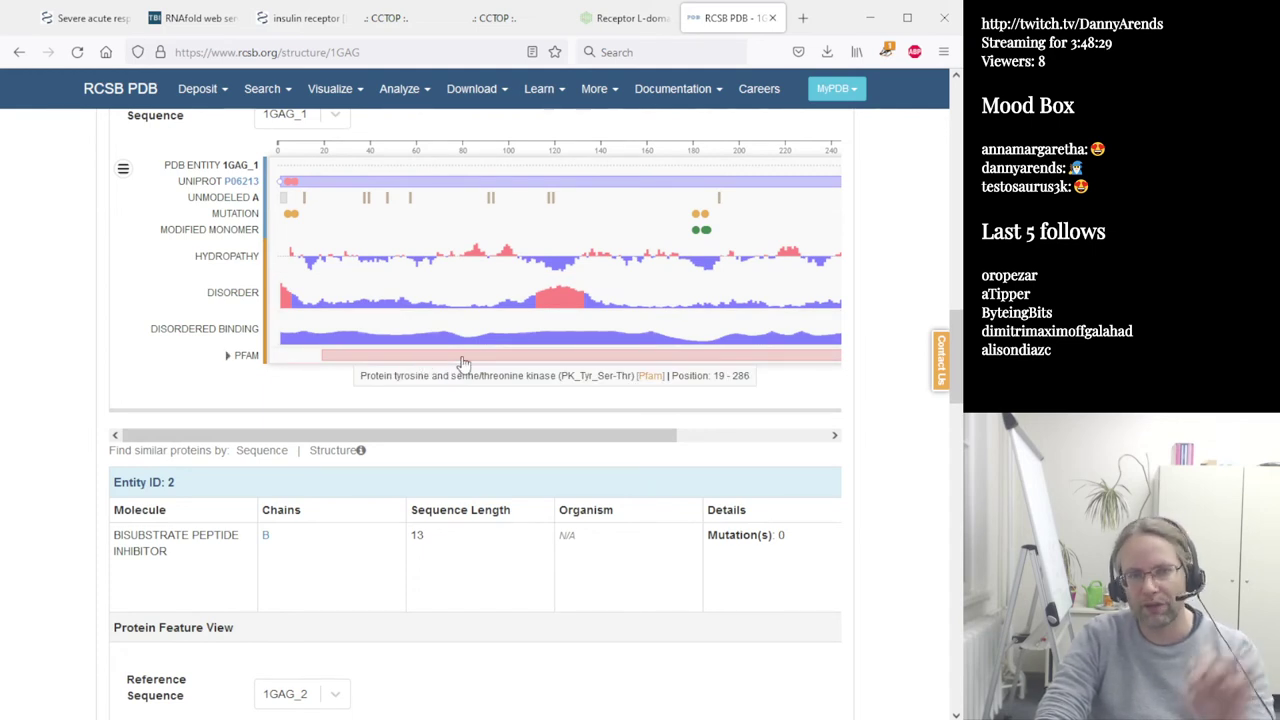
pyautogui.click(618, 20)
pyautogui.hotkey('alt', 'Left')
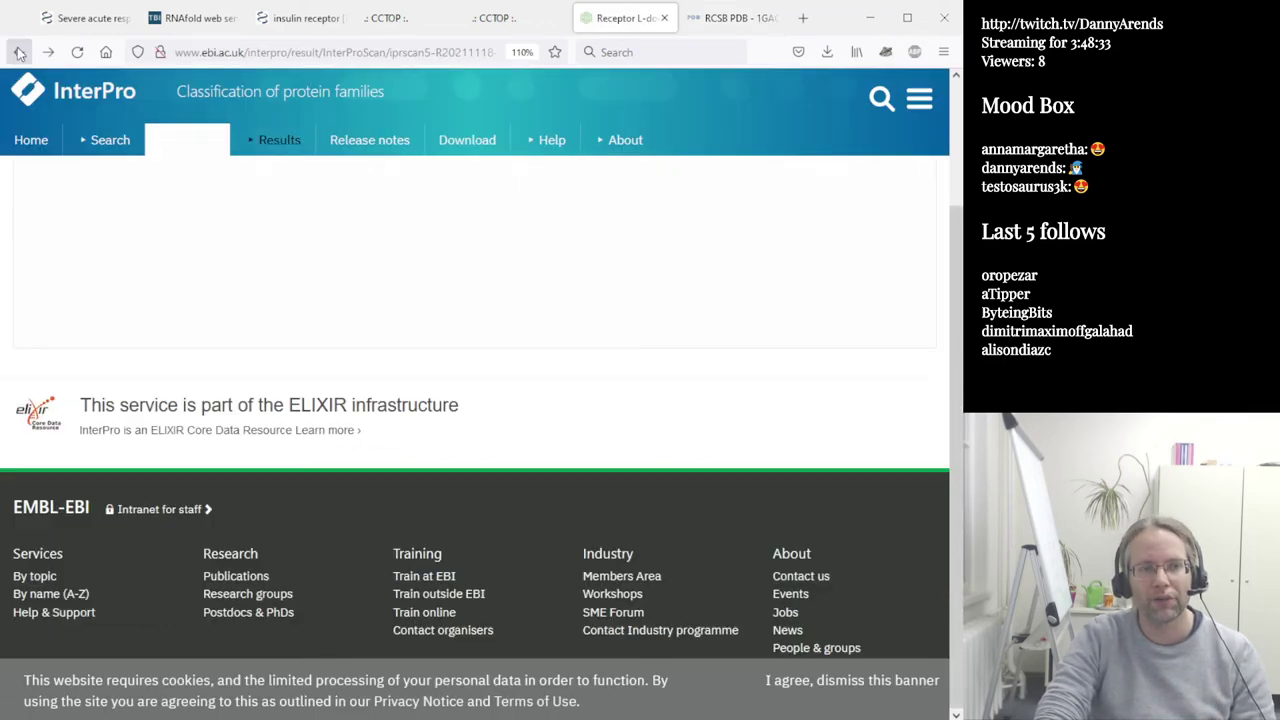
# Return to the 1GAG structure page and review its small molecules, modified residues, experimental data, validation and entry history.
pyautogui.click(735, 18)
pyautogui.scroll(-3, 457, 449)
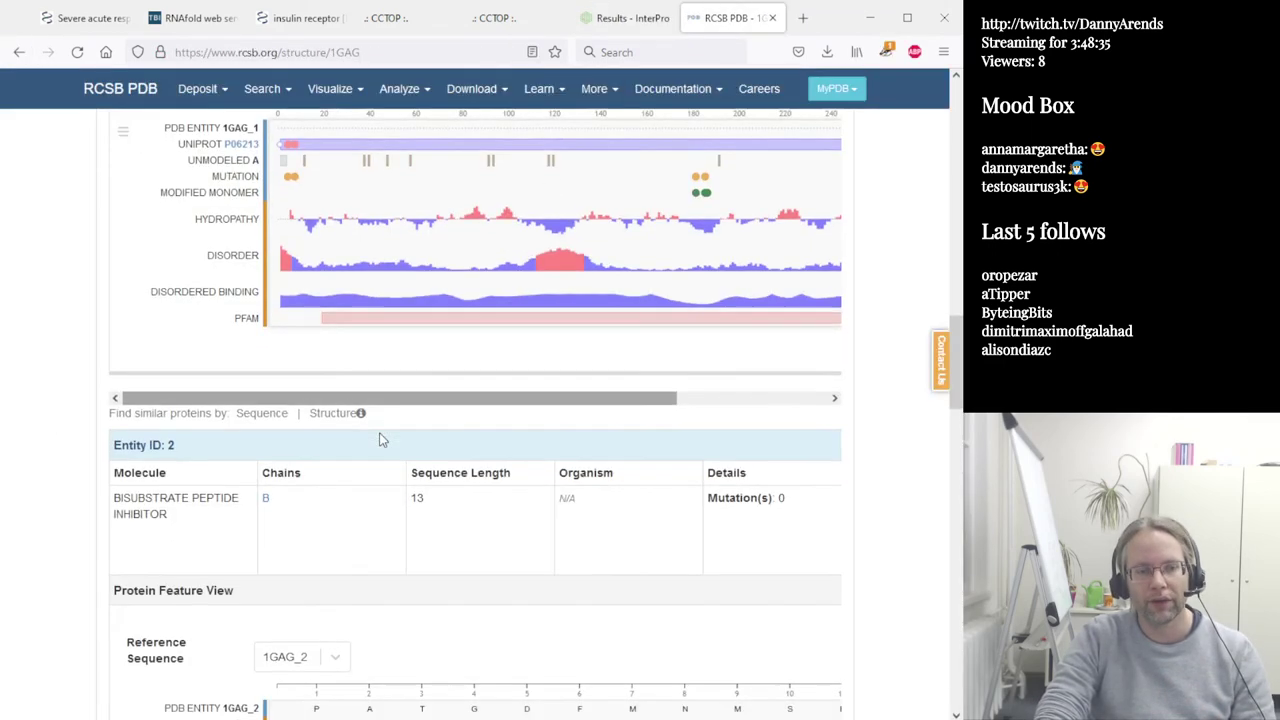
pyautogui.scroll(-4, 109, 391)
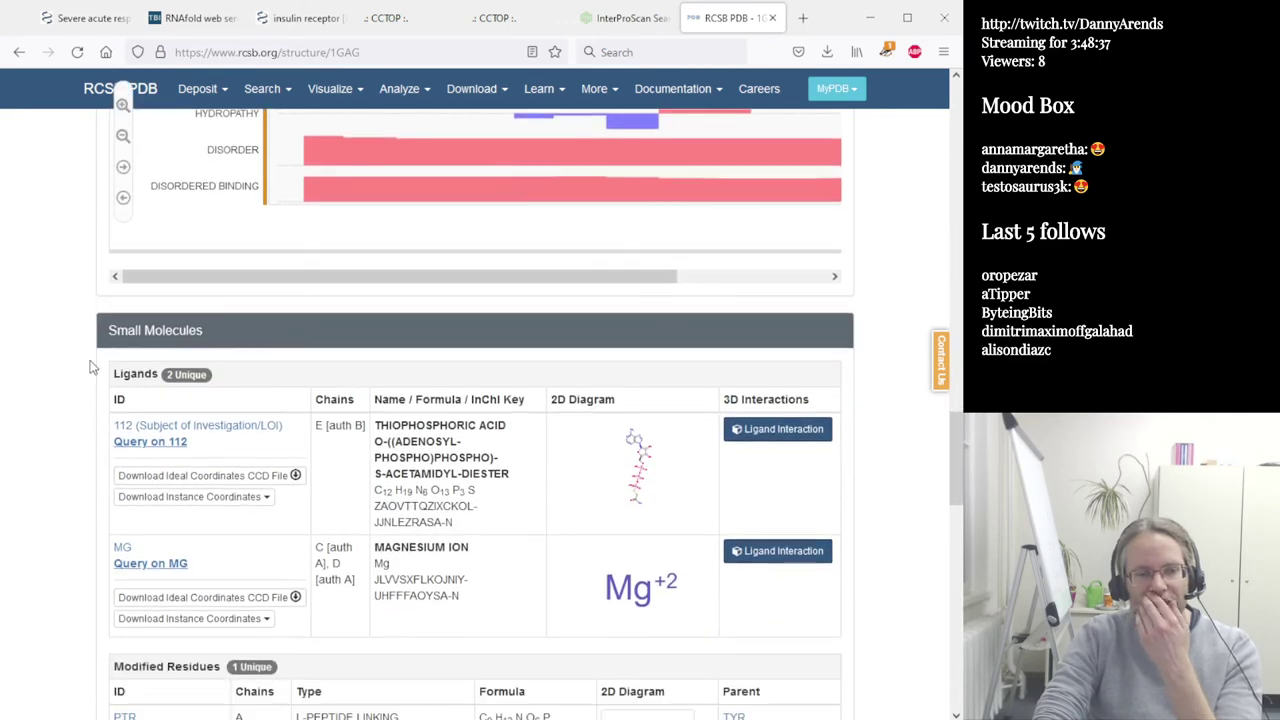
pyautogui.scroll(-4, 245, 320)
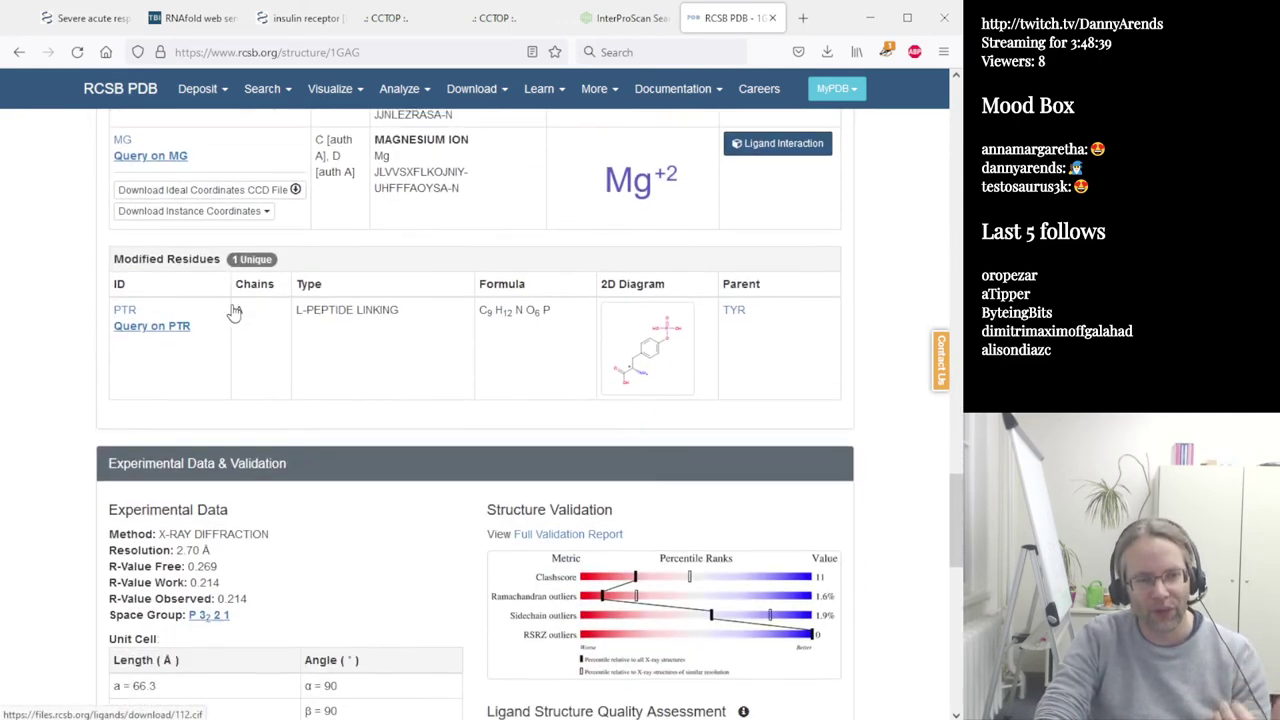
pyautogui.scroll(-3, 186, 368)
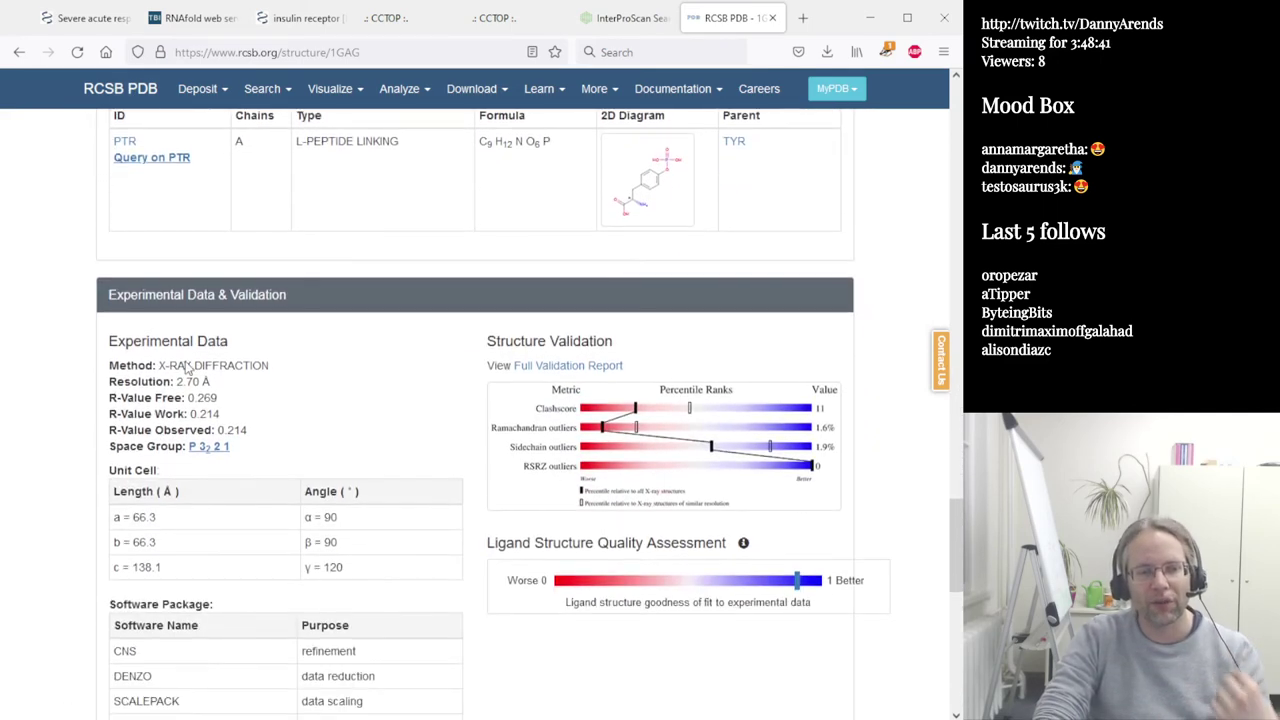
pyautogui.scroll(-4, 369, 390)
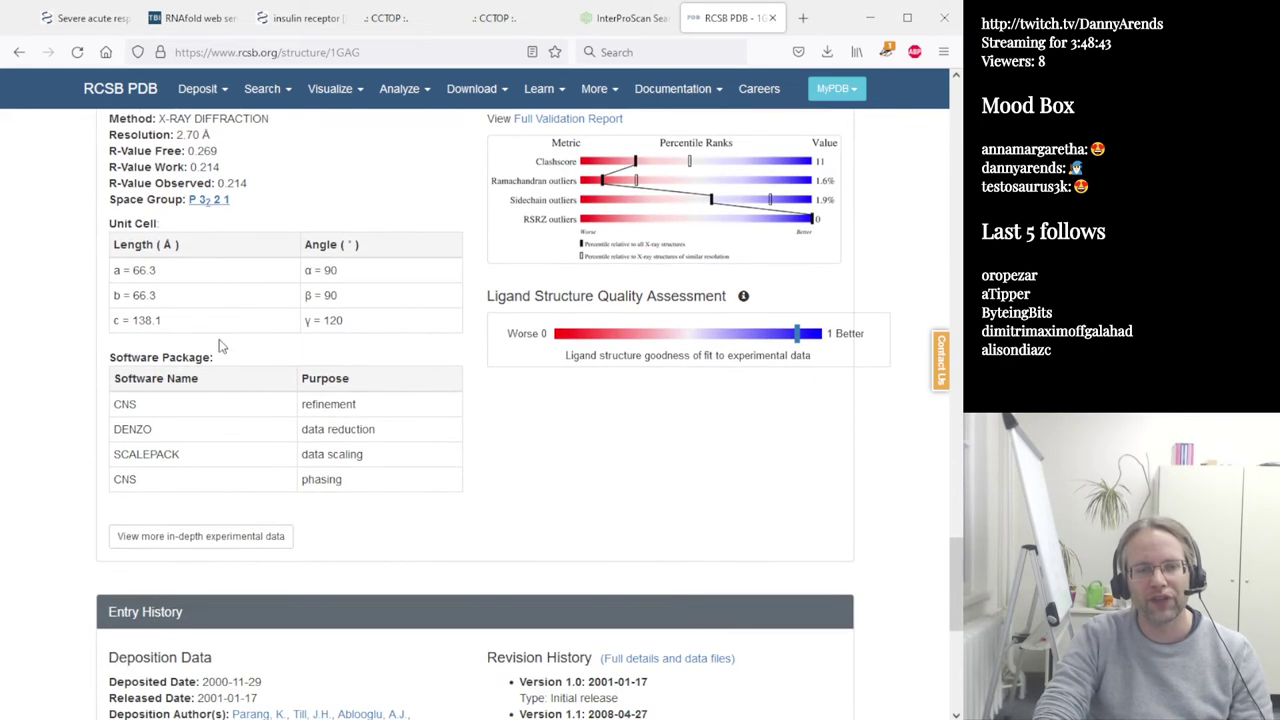
pyautogui.scroll(-3, 263, 385)
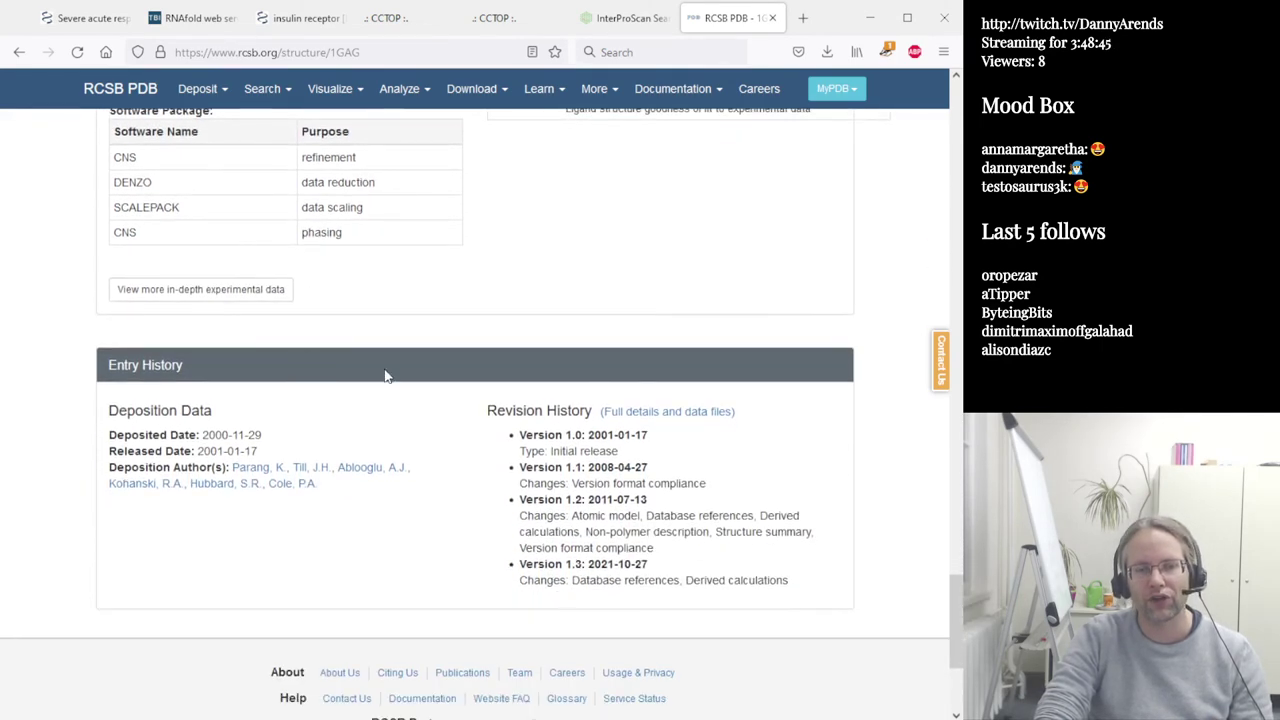
pyautogui.scroll(-3, 386, 372)
# Examine 1GAG's ligands and the hydropathy, disorder and disordered binding tracks of the bisubstrate peptide inhibitor, 1GAG_2.
pyautogui.scroll(12, 389, 368)
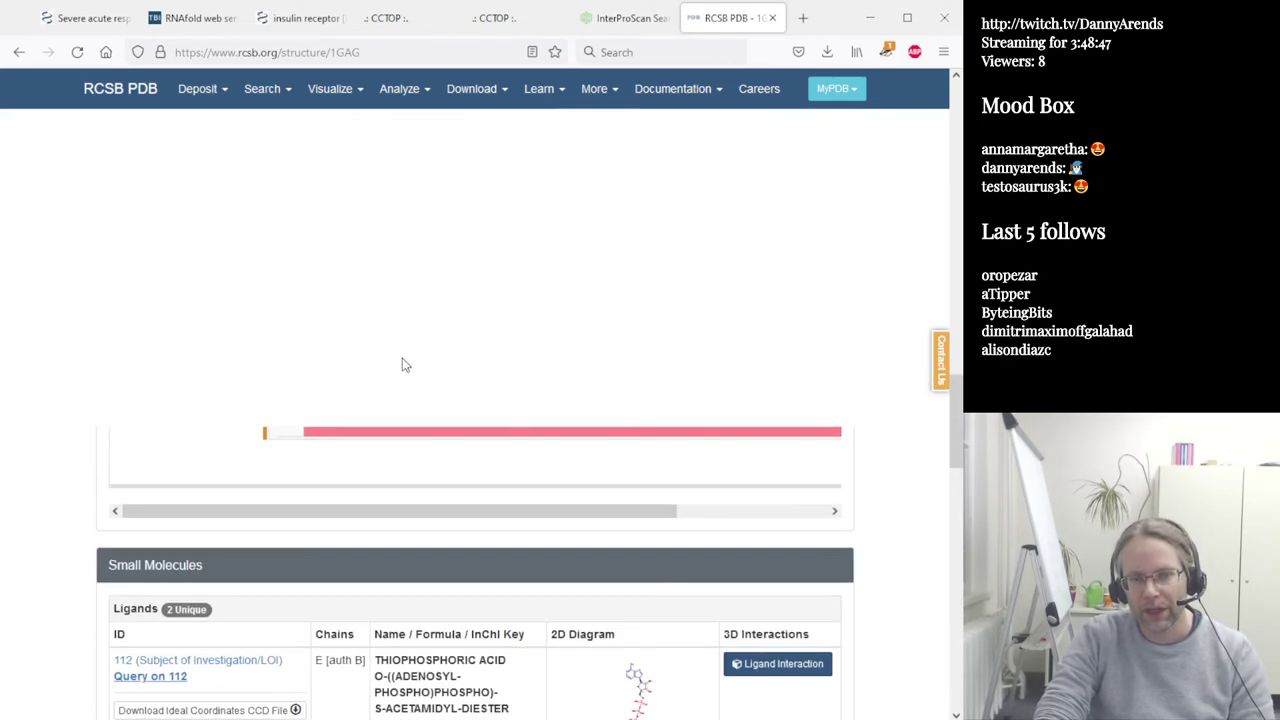
pyautogui.scroll(-4, 402, 365)
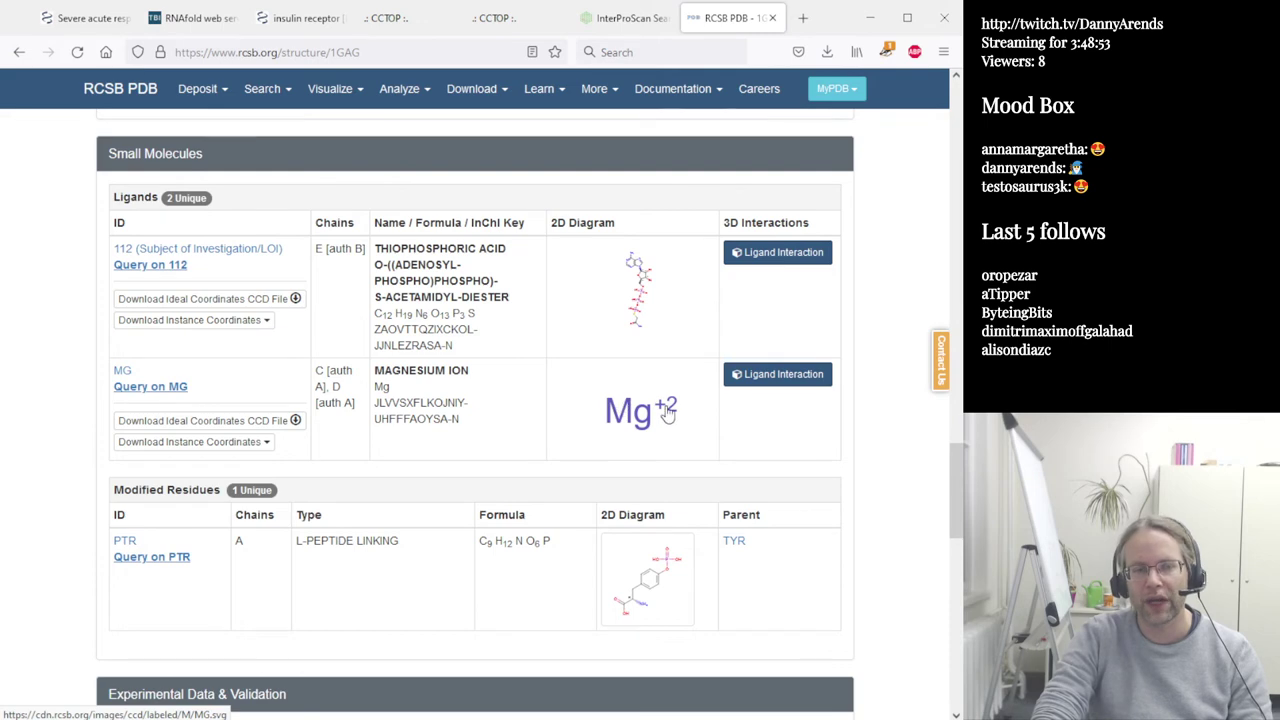
pyautogui.scroll(5, 443, 357)
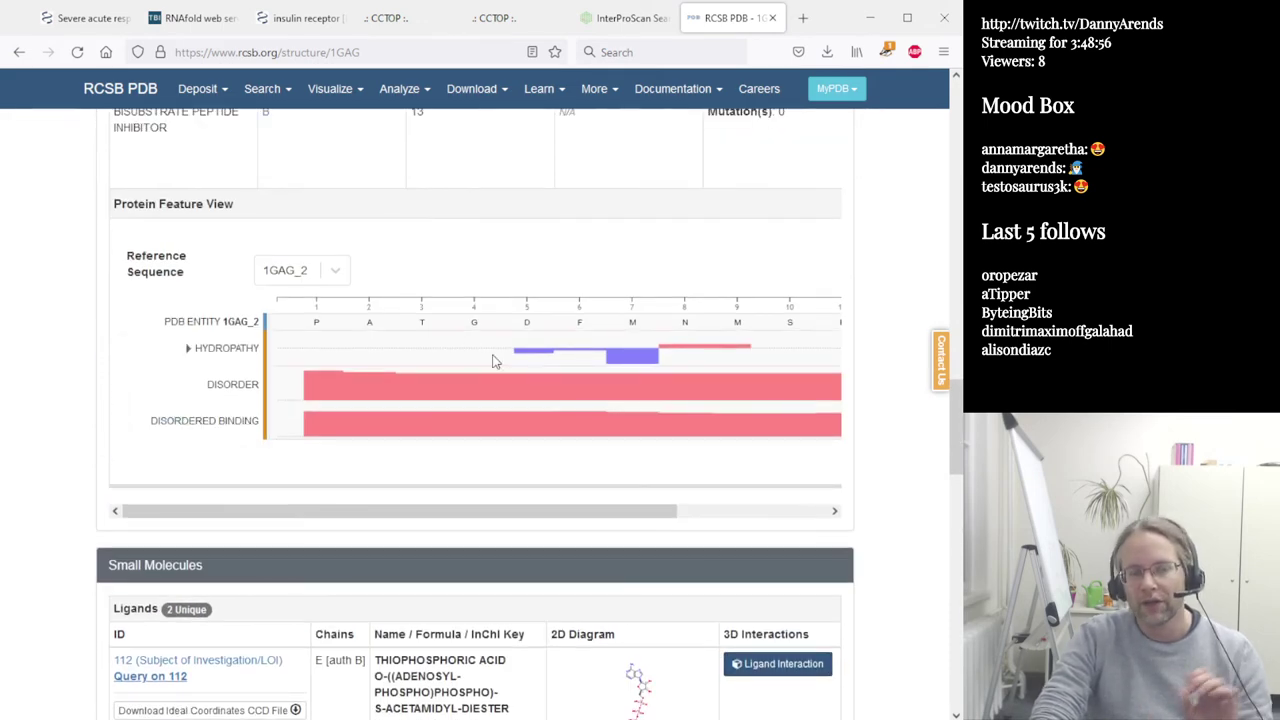
pyautogui.moveTo(511, 367)
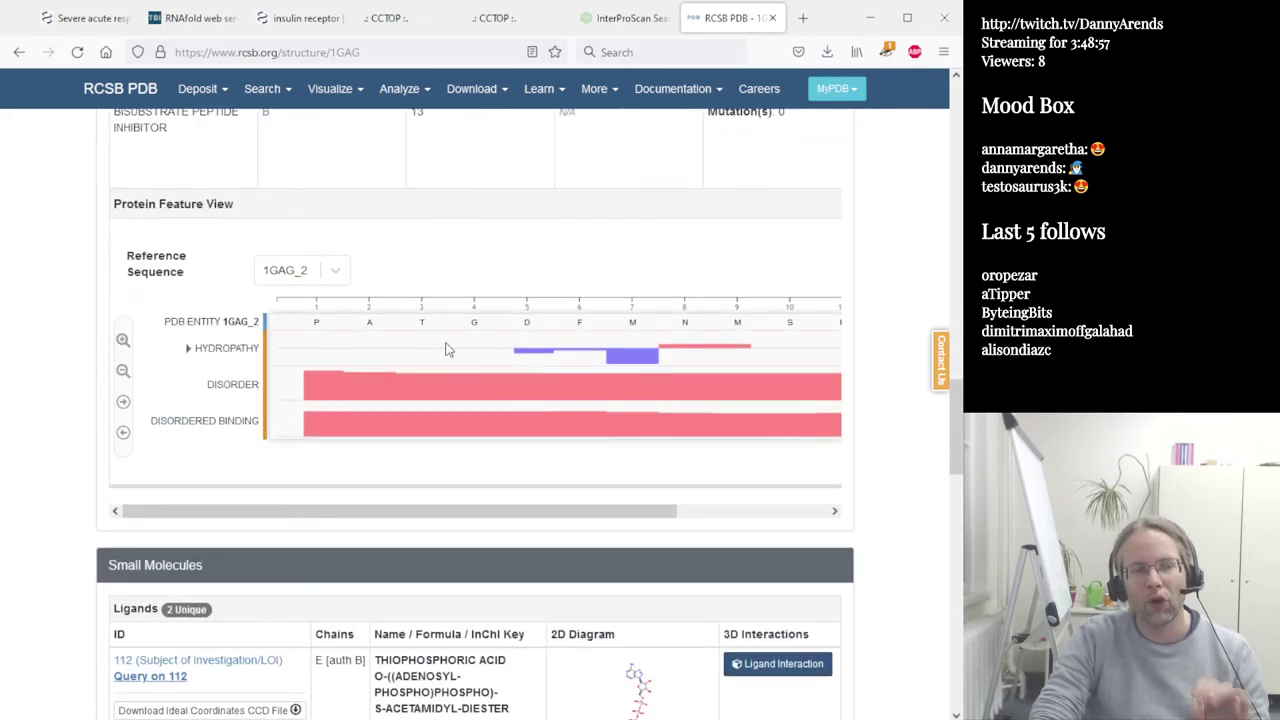
pyautogui.moveTo(331, 397)
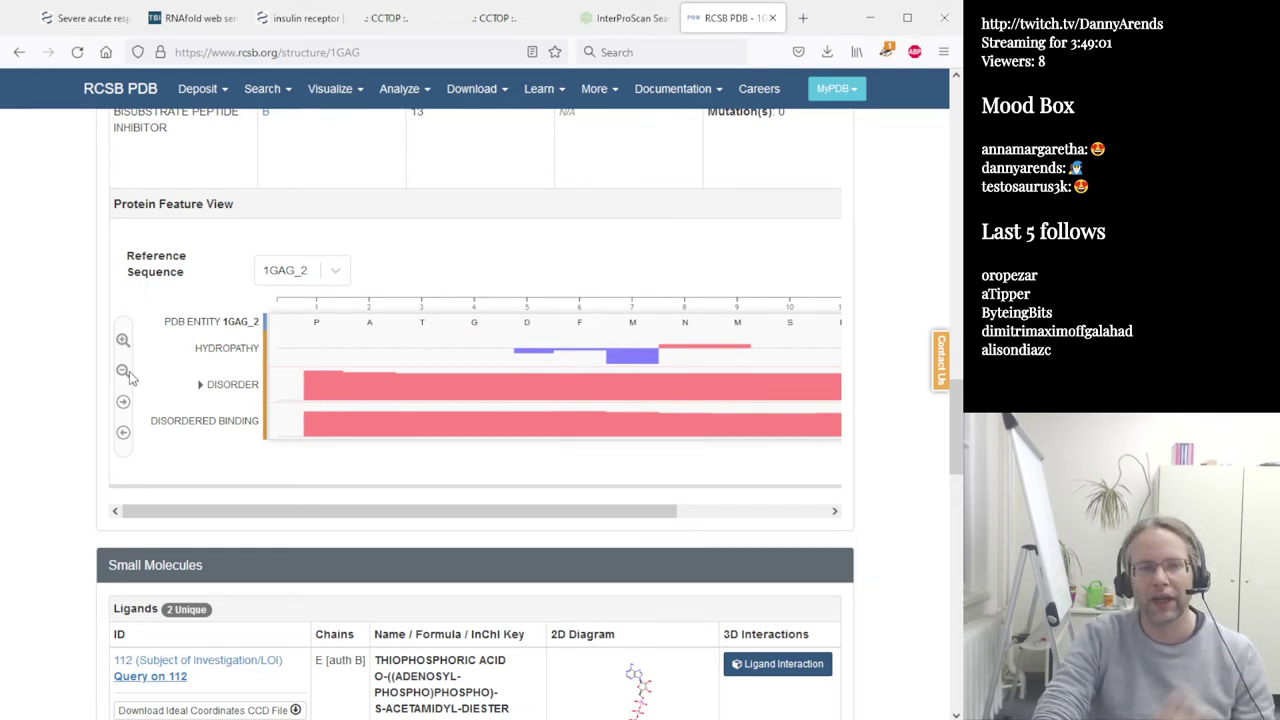
# Review 1GAG's insulin receptor entity, primary citation, macromolecule content and experimental data snapshot once more.
pyautogui.scroll(4, 47, 312)
pyautogui.scroll(3, 57, 311)
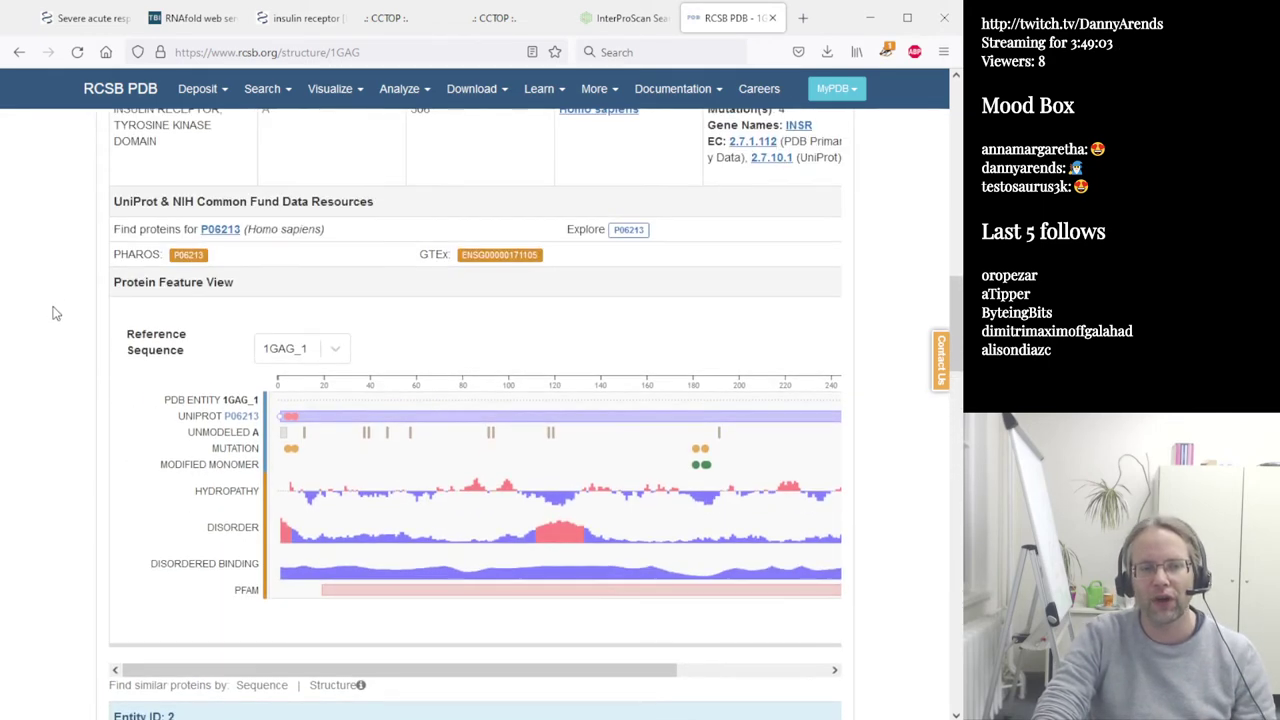
pyautogui.scroll(2, 63, 315)
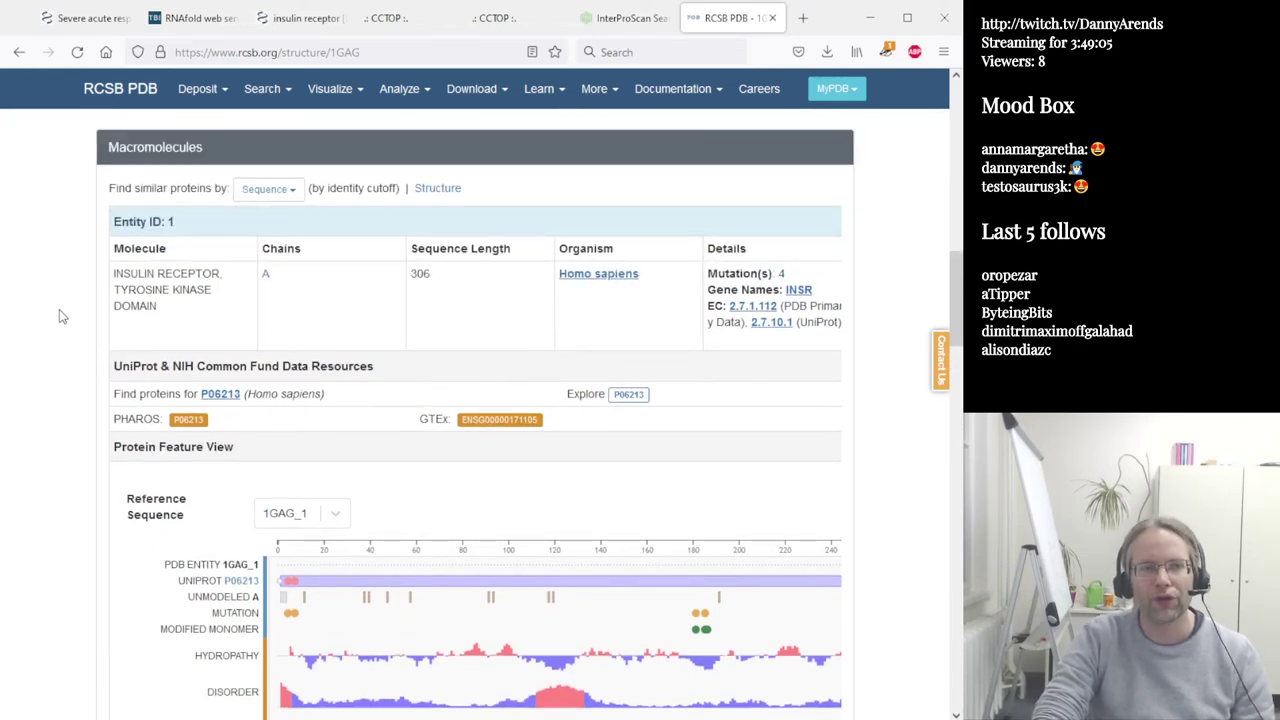
pyautogui.scroll(2, 519, 305)
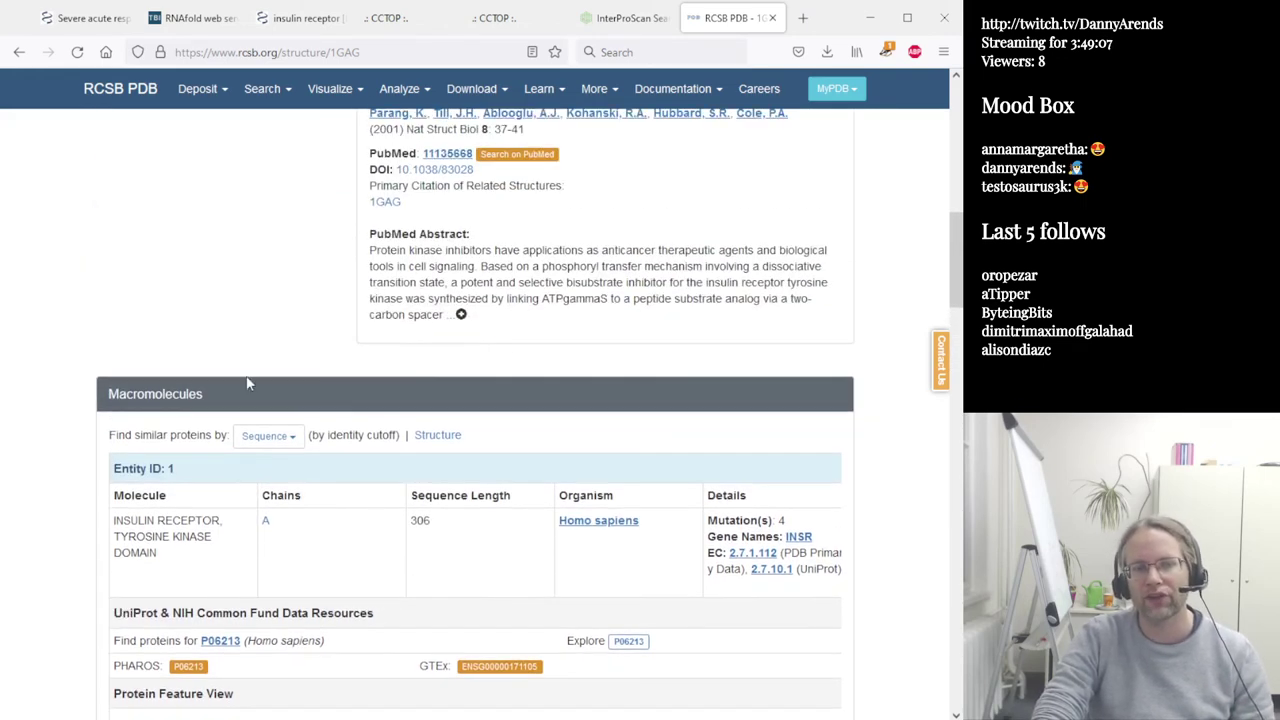
pyautogui.scroll(3, 165, 350)
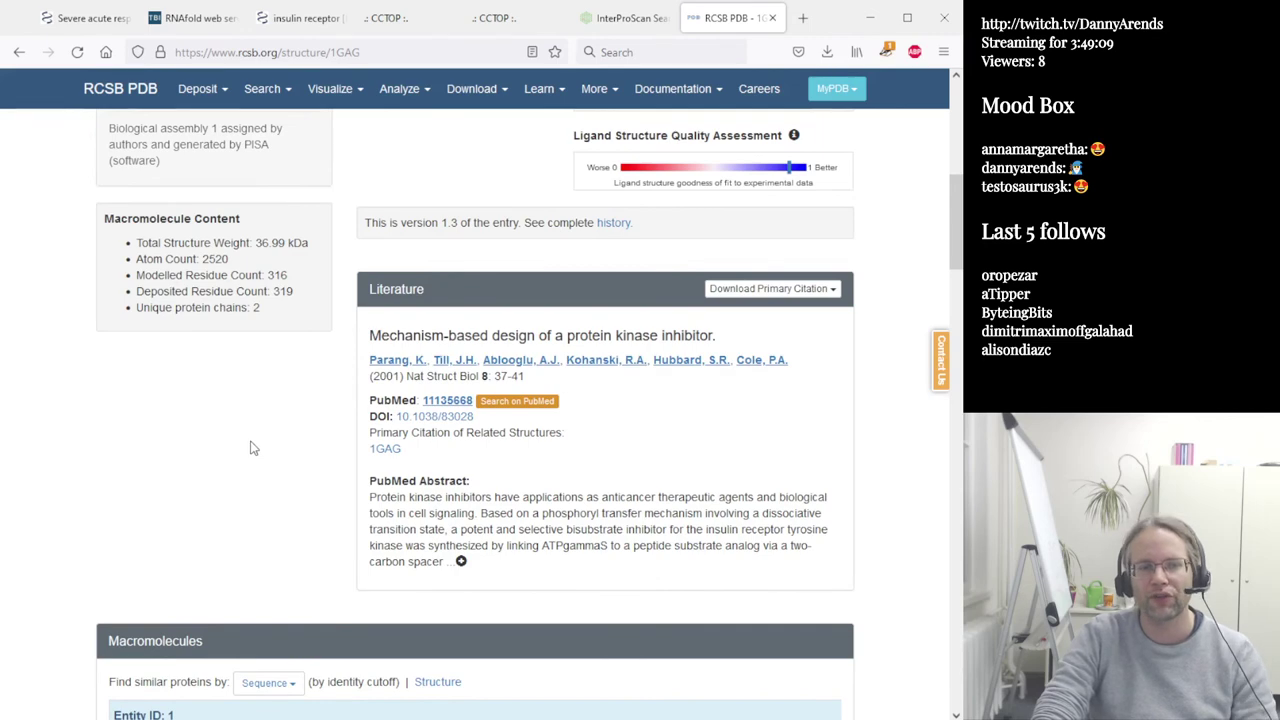
pyautogui.scroll(2, 250, 448)
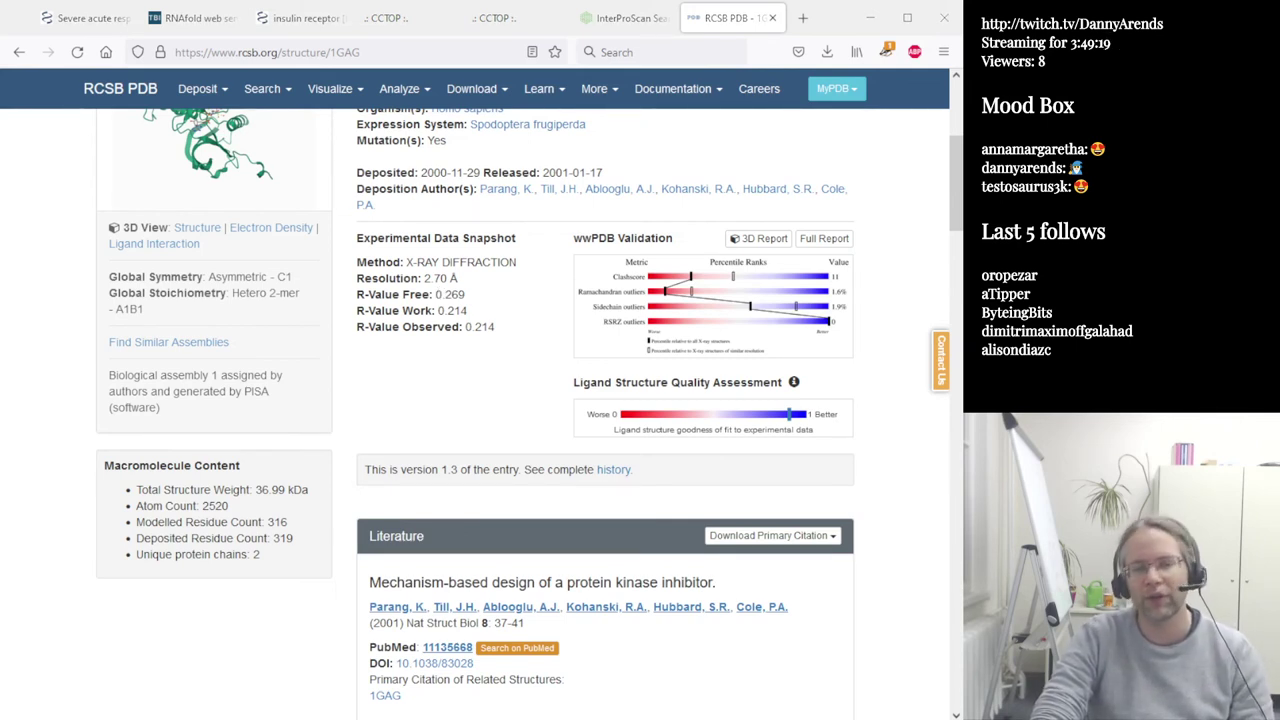
# Open the PDB-101 Paper Models page and view the tRNA paper model with its building instructions.
pyautogui.click(617, 346)
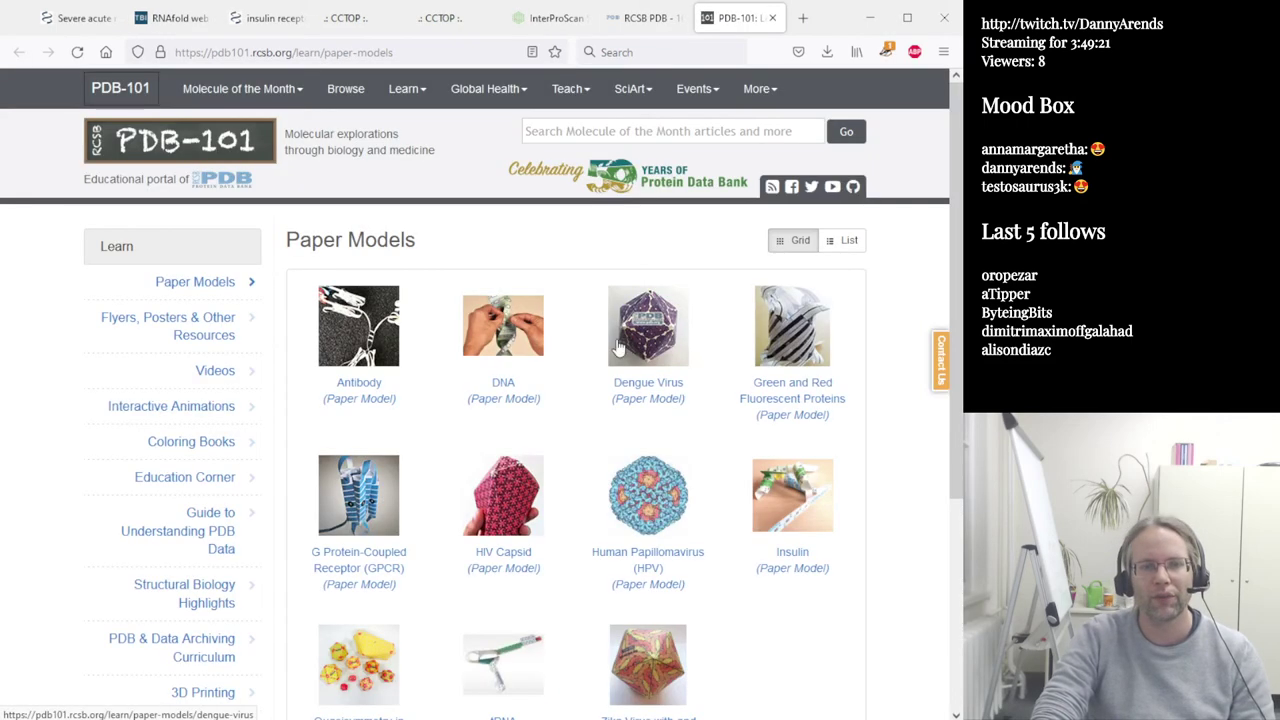
pyautogui.scroll(-5, 852, 500)
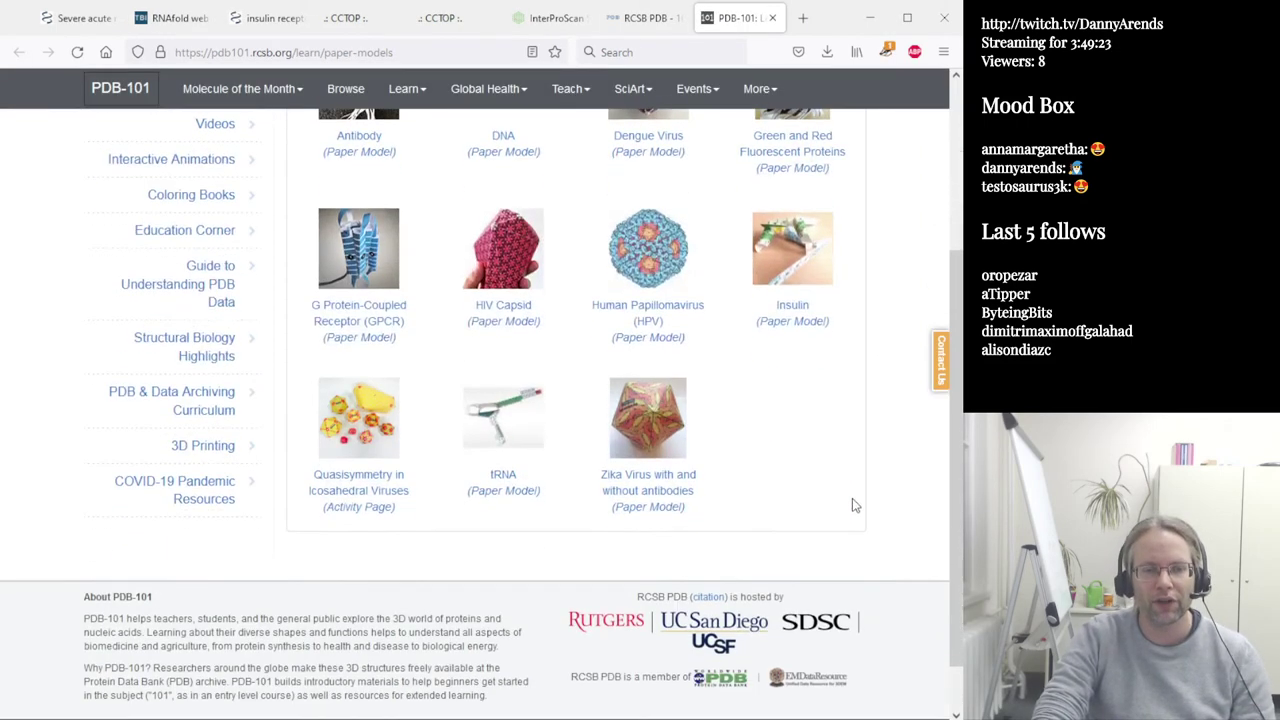
pyautogui.click(506, 428)
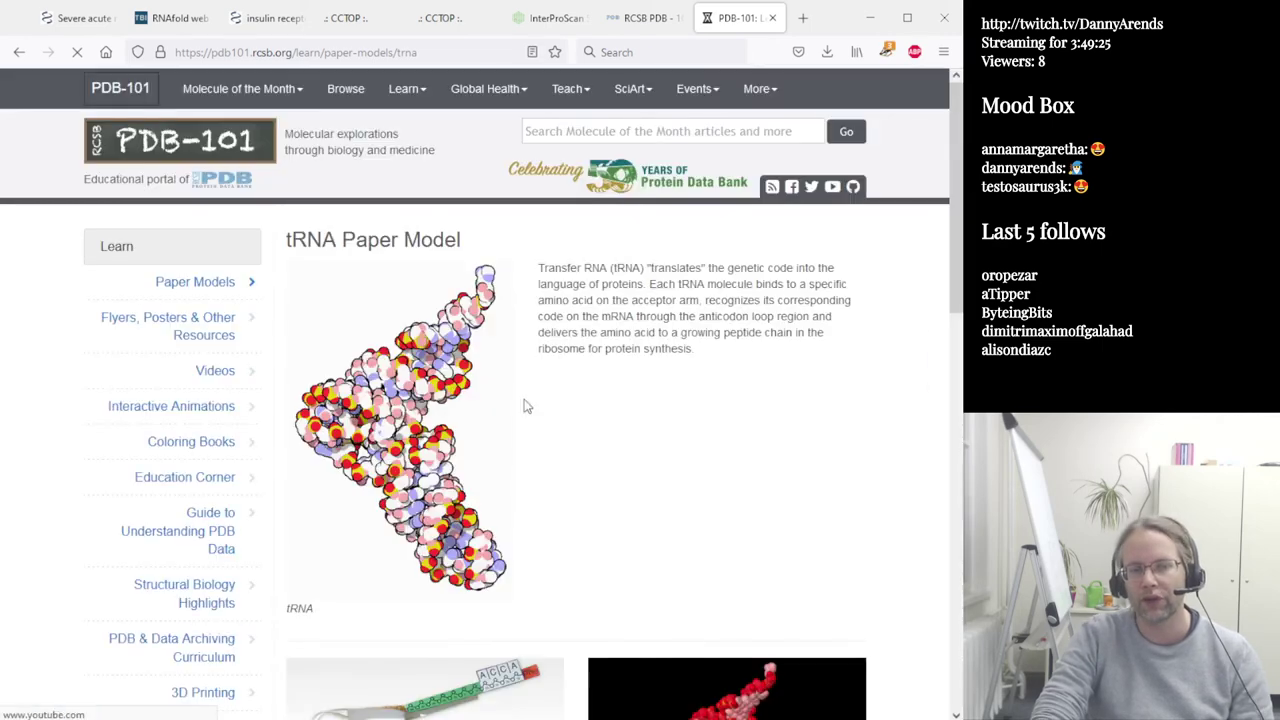
pyautogui.scroll(-3, 672, 406)
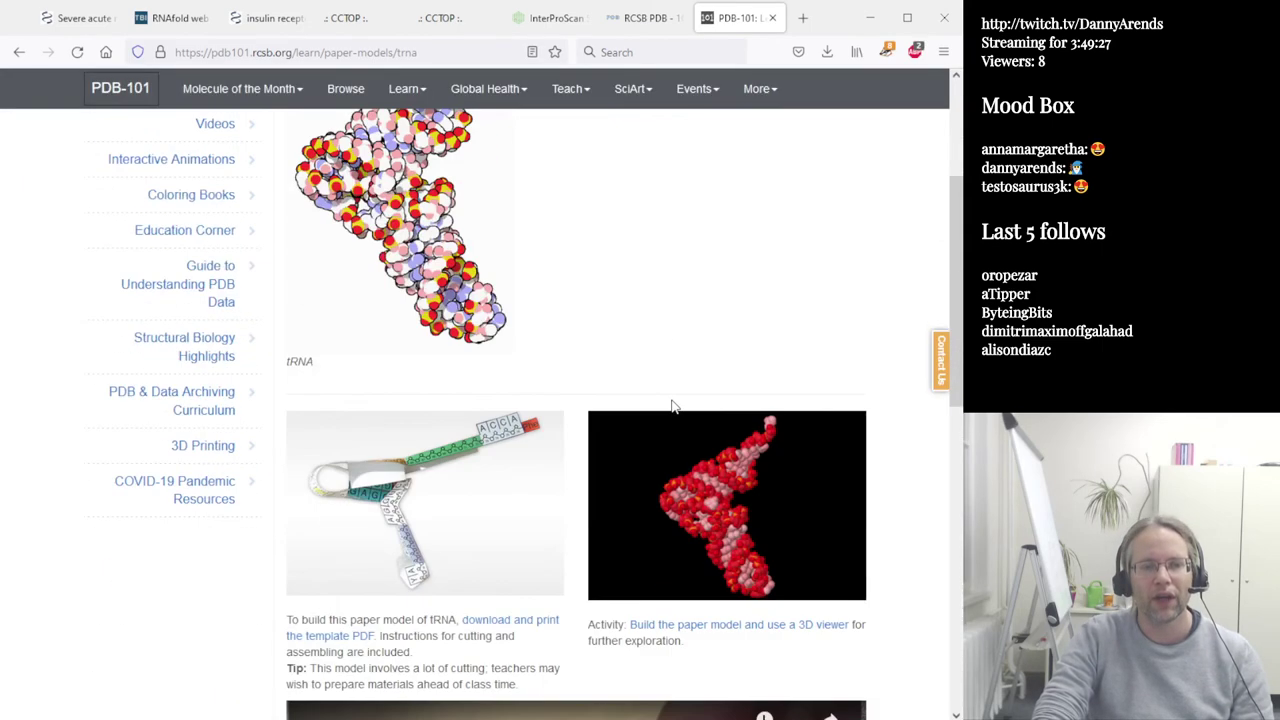
pyautogui.scroll(-2, 586, 357)
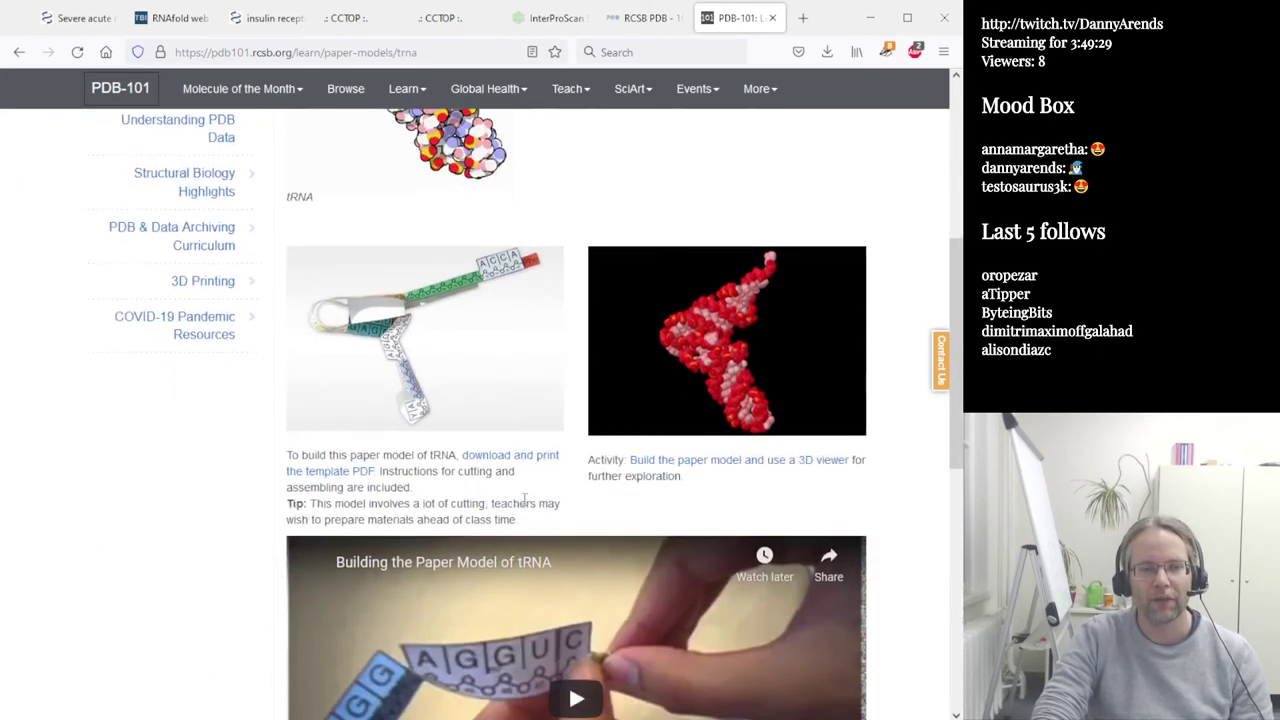
# Open the tRNA paper model's template PDF and view its black and color reproduction templates.
pyautogui.click(500, 455)
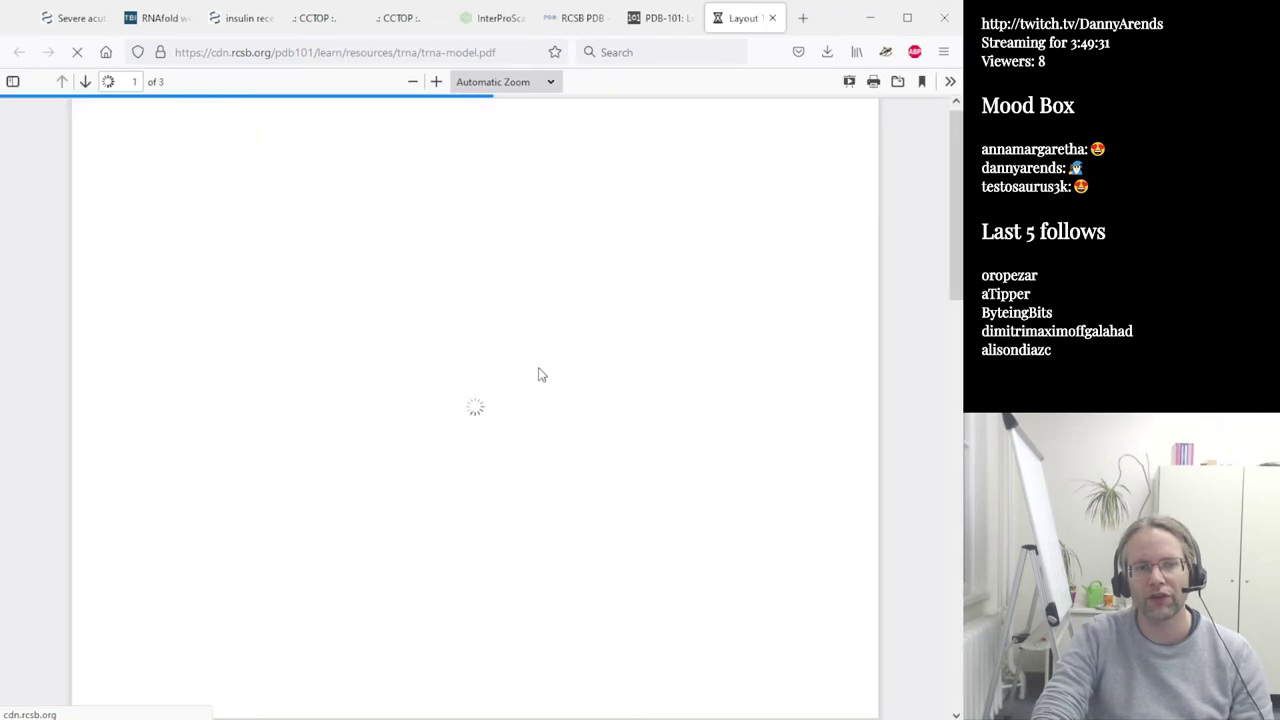
pyautogui.scroll(-6, 367, 327)
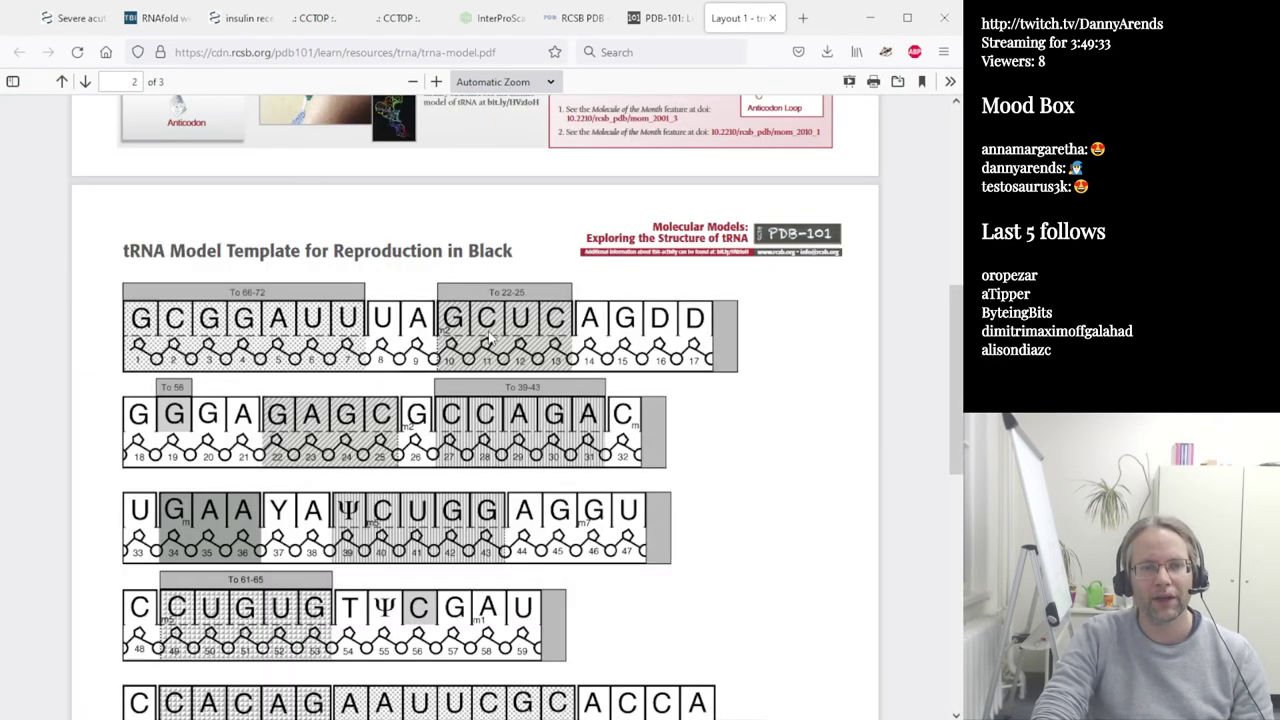
pyautogui.scroll(2, 488, 258)
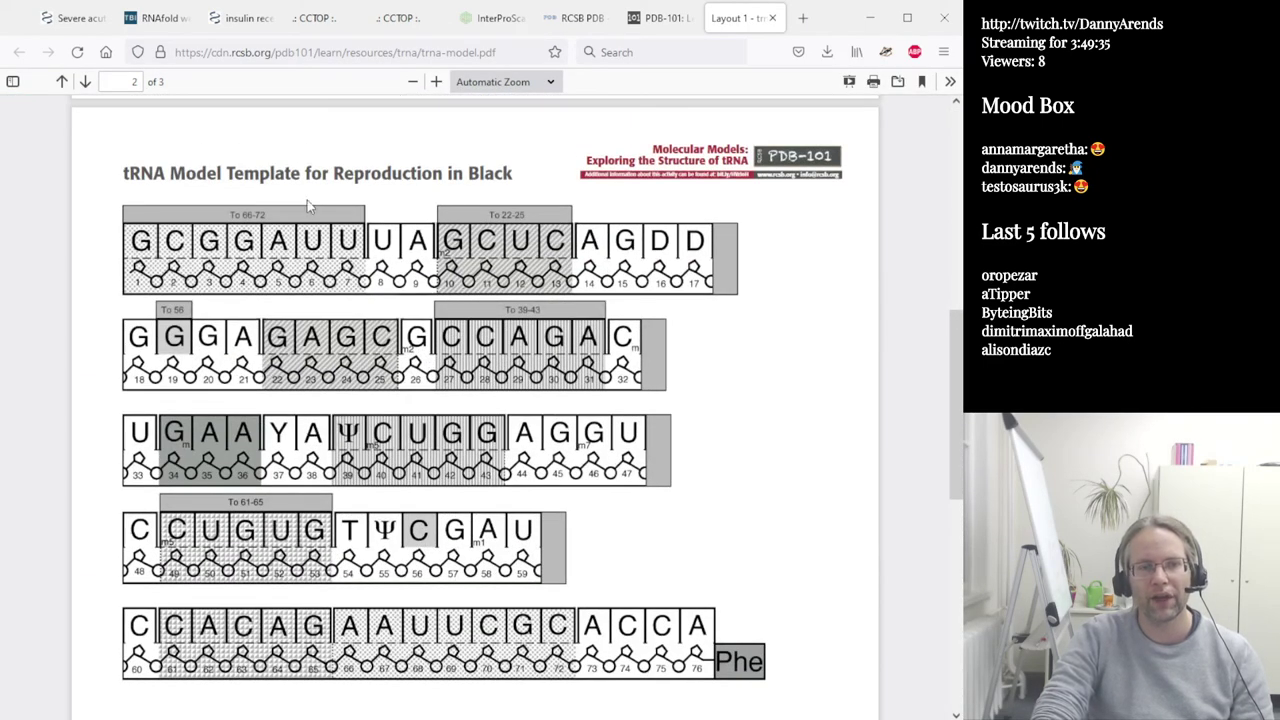
pyautogui.scroll(-5, 488, 258)
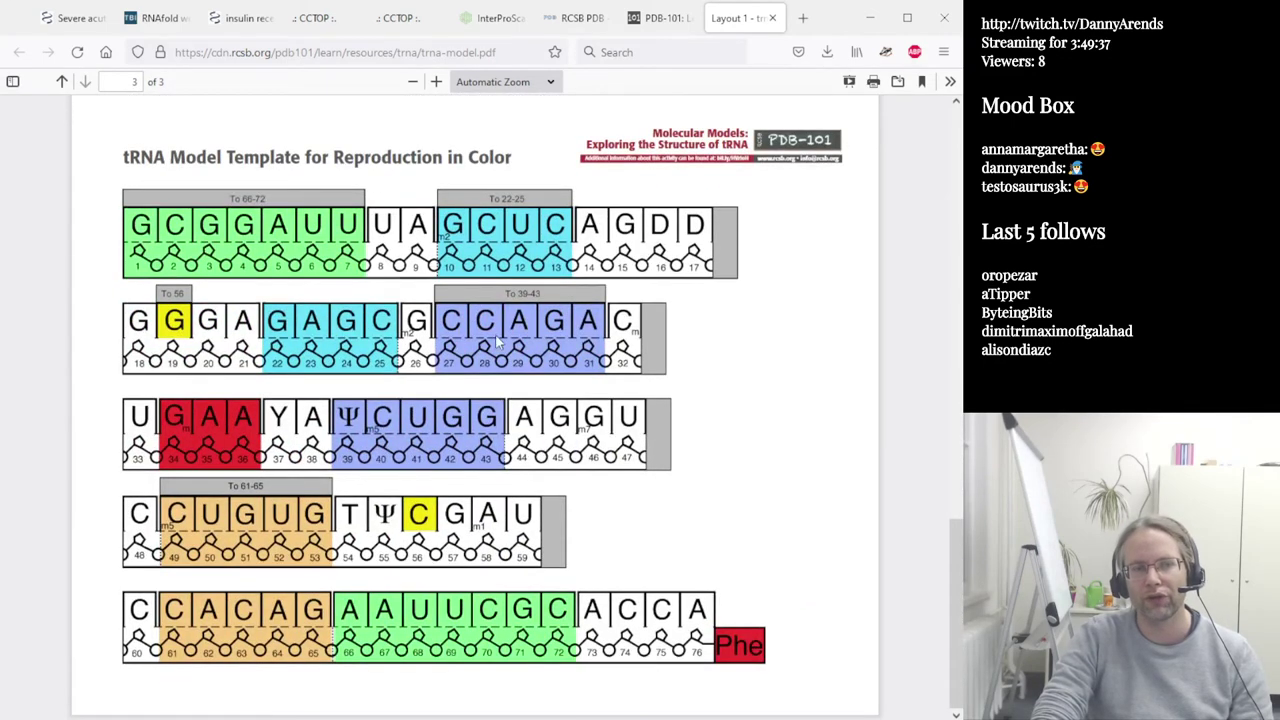